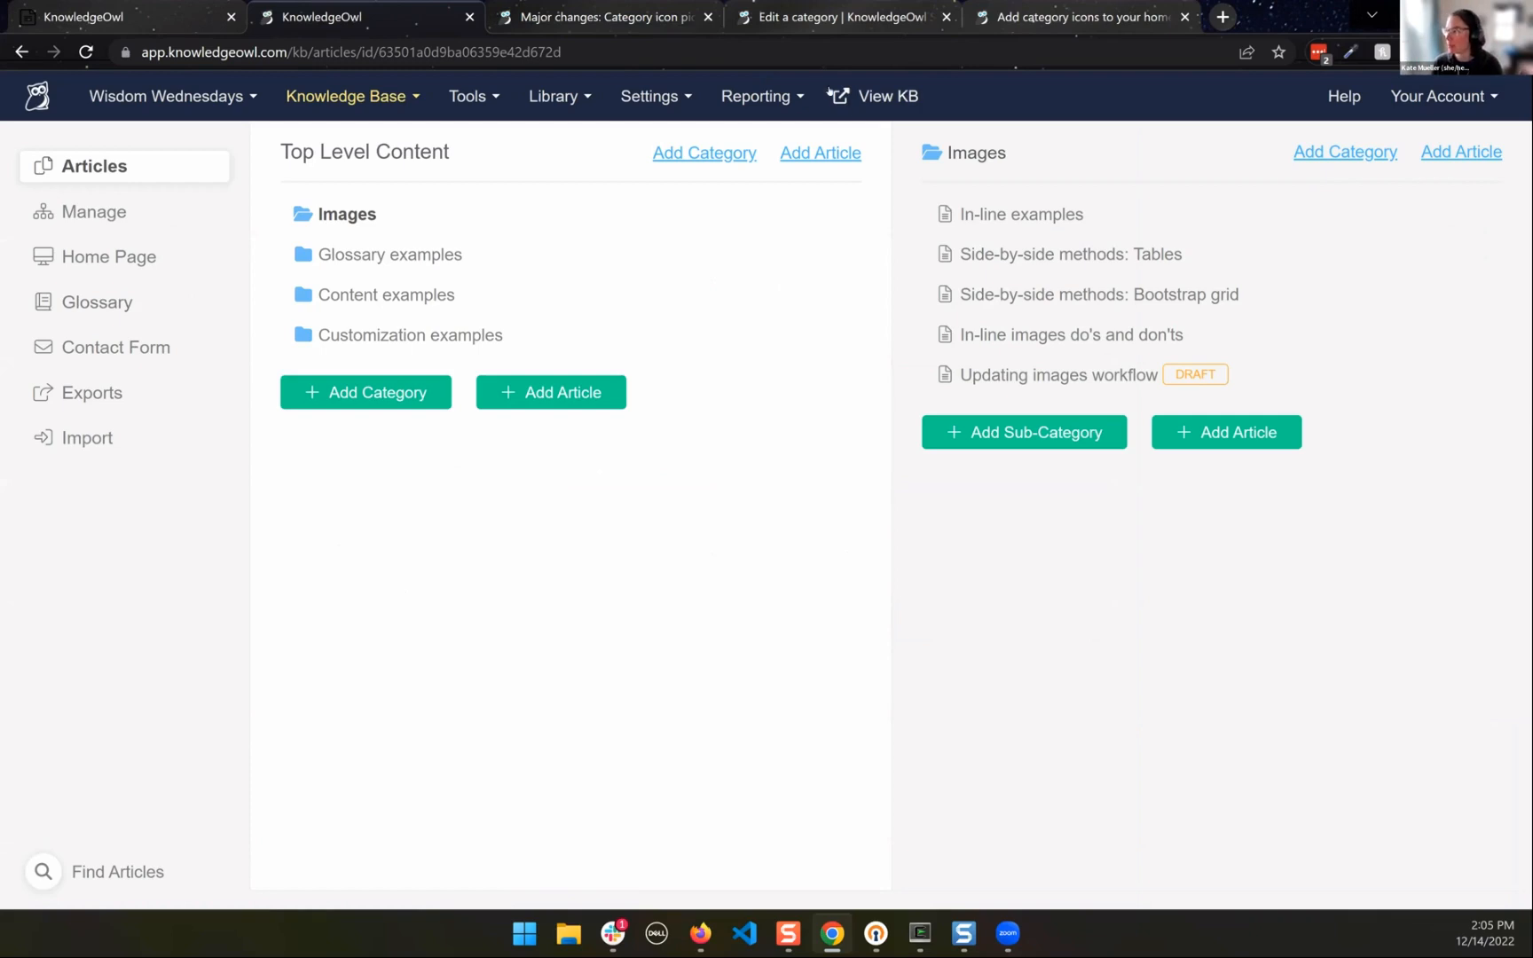
View the live Wisdom Wednesdays homepage and compare its category panels with the knowledge base's top-level categories
left_click(891, 96)
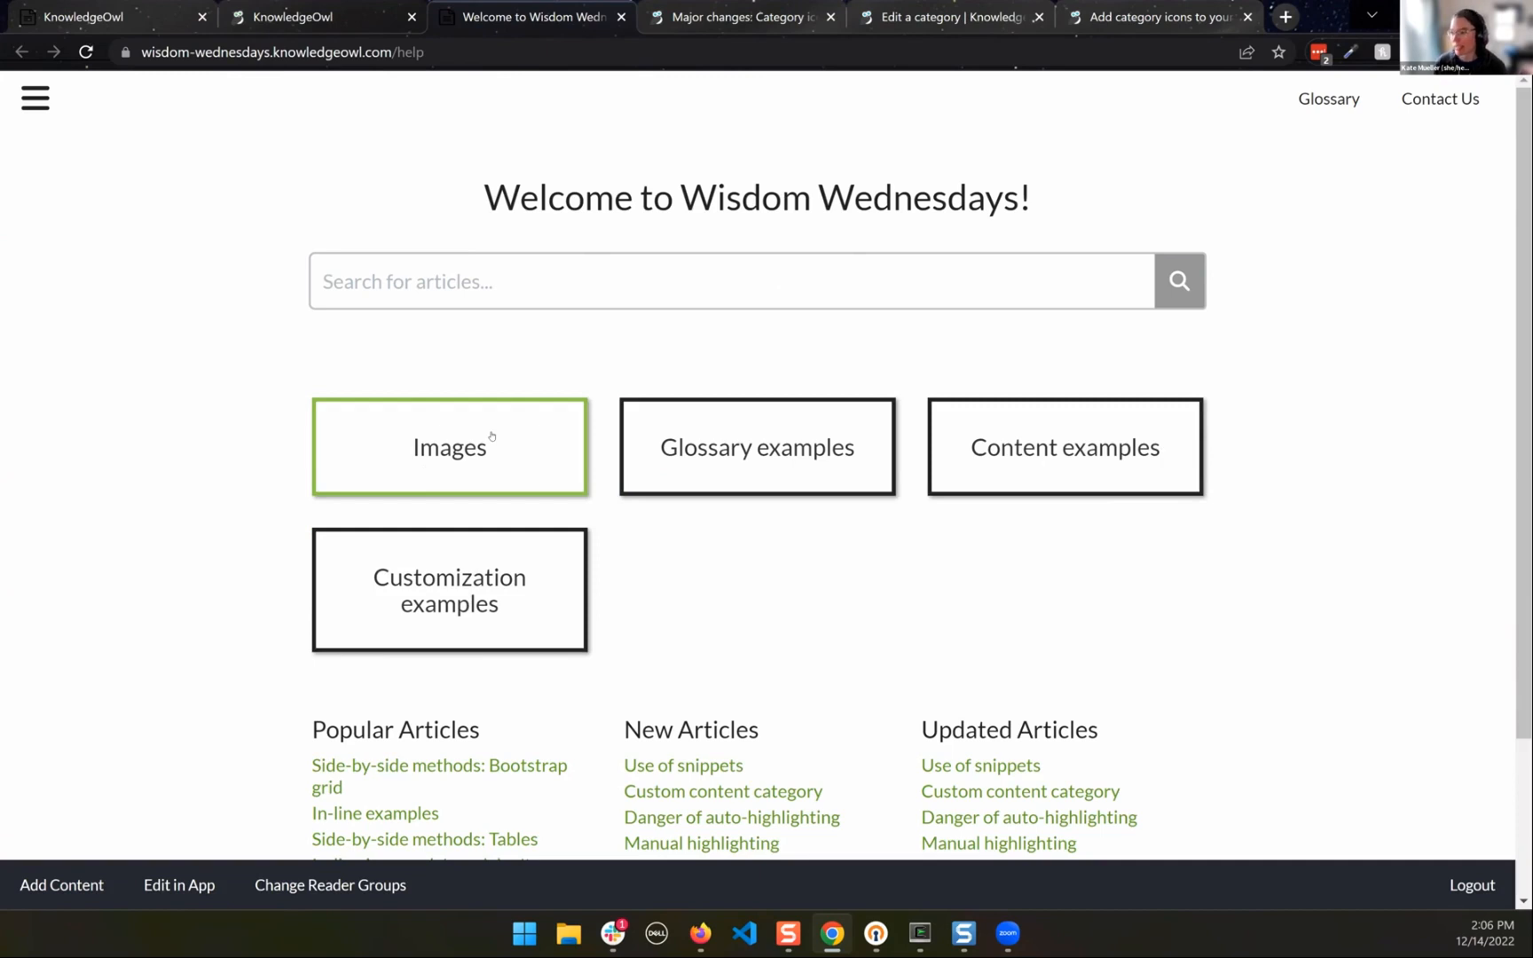
left_click(311, 5)
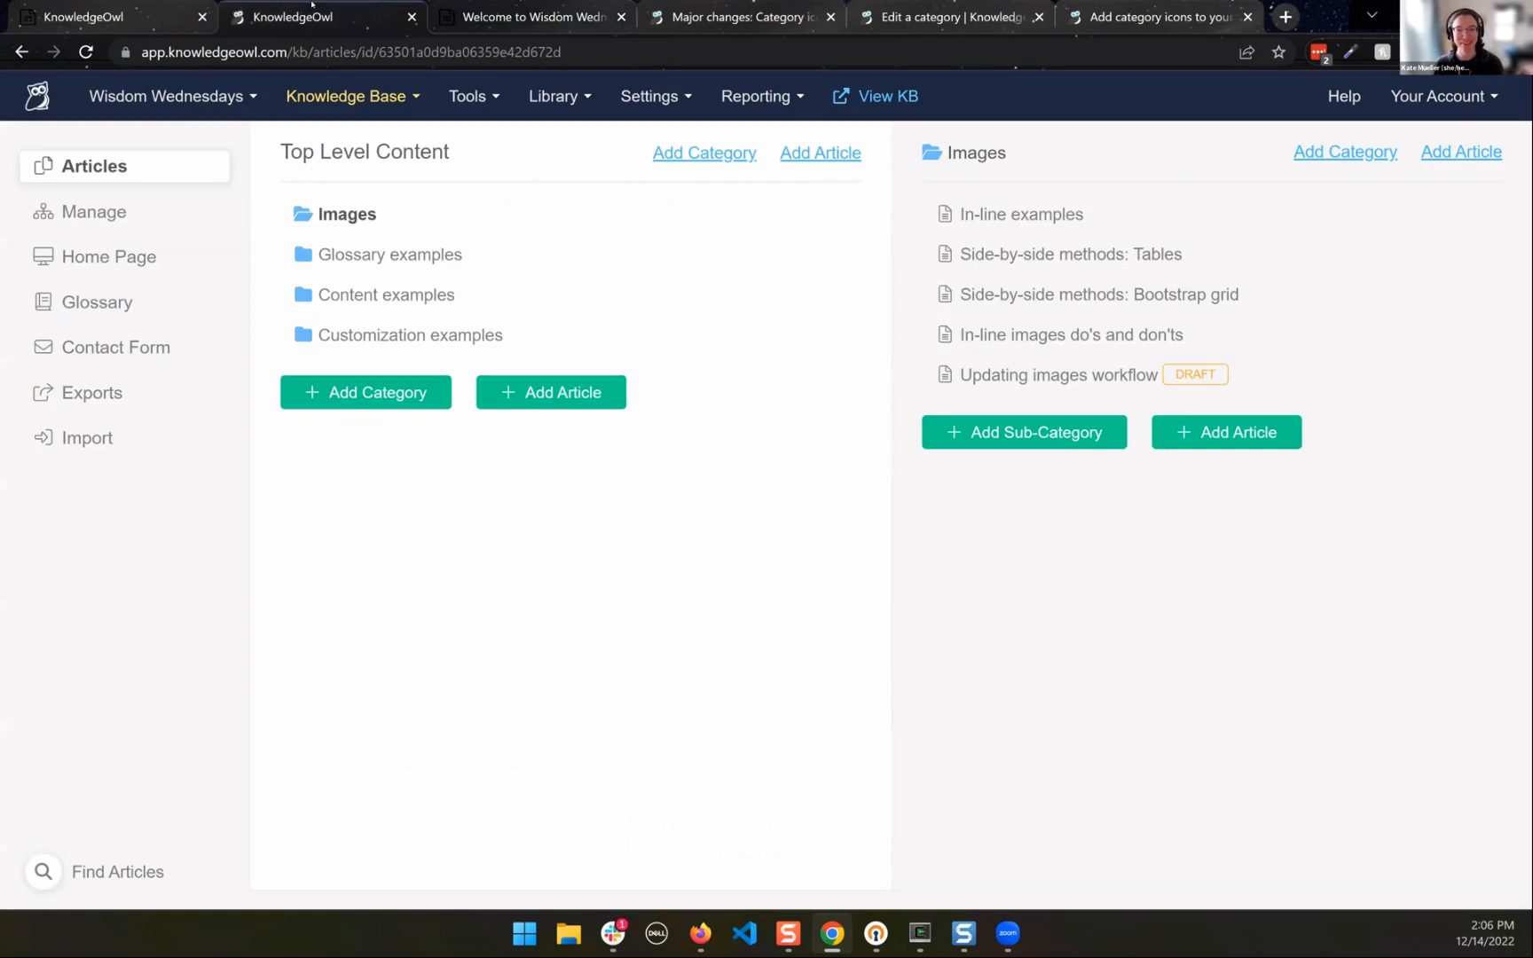
left_click(536, 4)
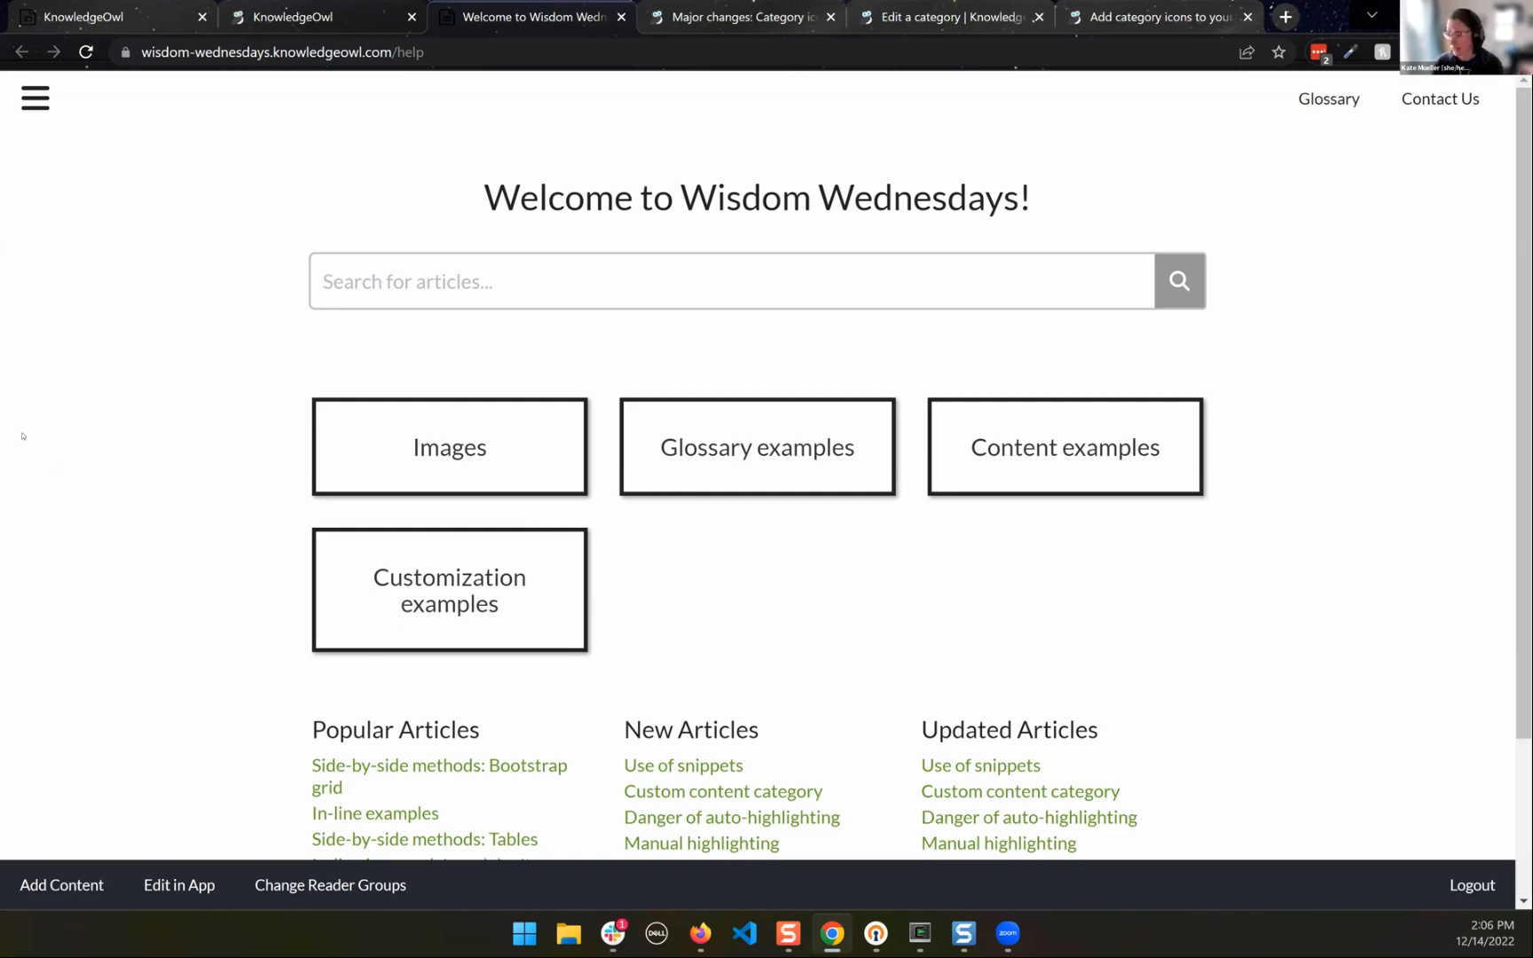
Open the knowledge base's Home Page editor and highlight the base-cats template merge code in the body
left_click(352, 9)
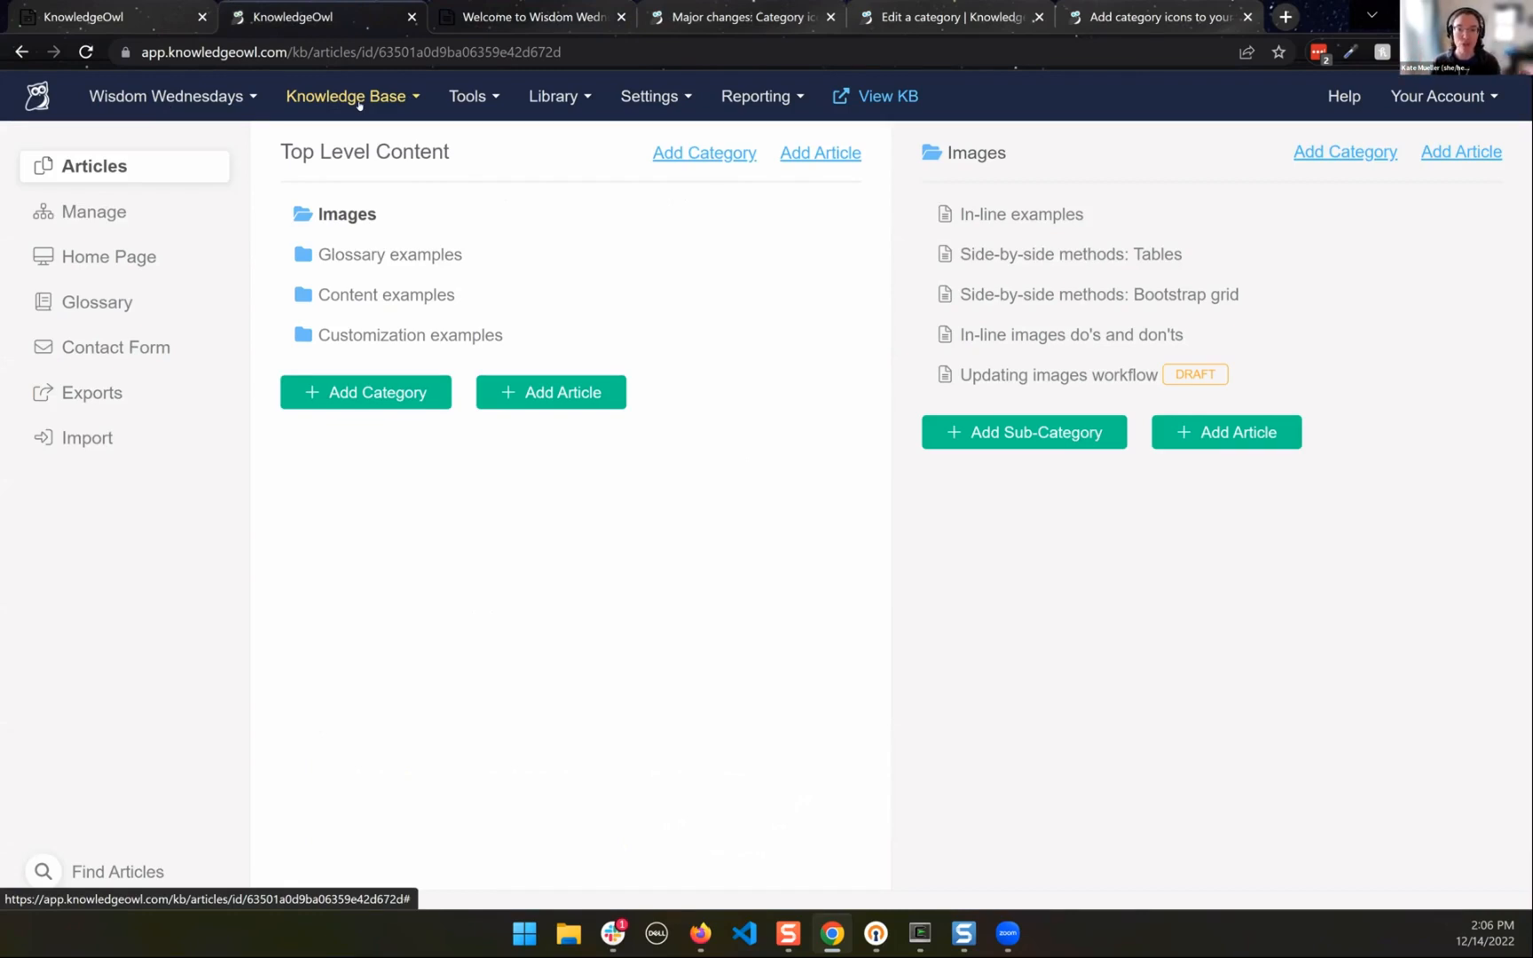
left_click(114, 258)
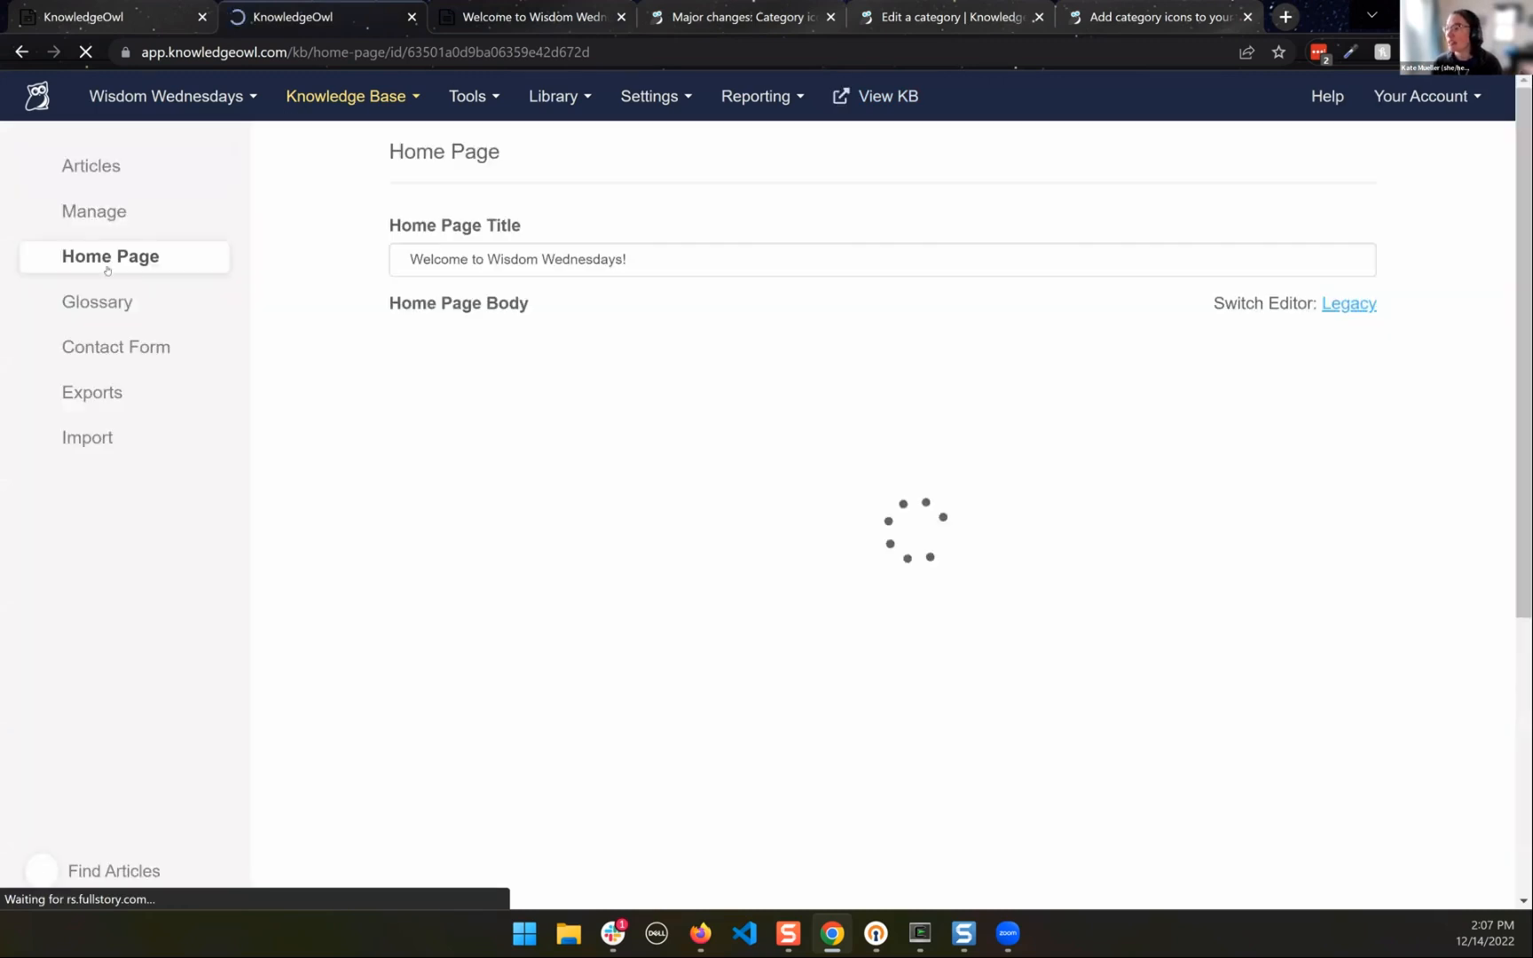
left_click(582, 429)
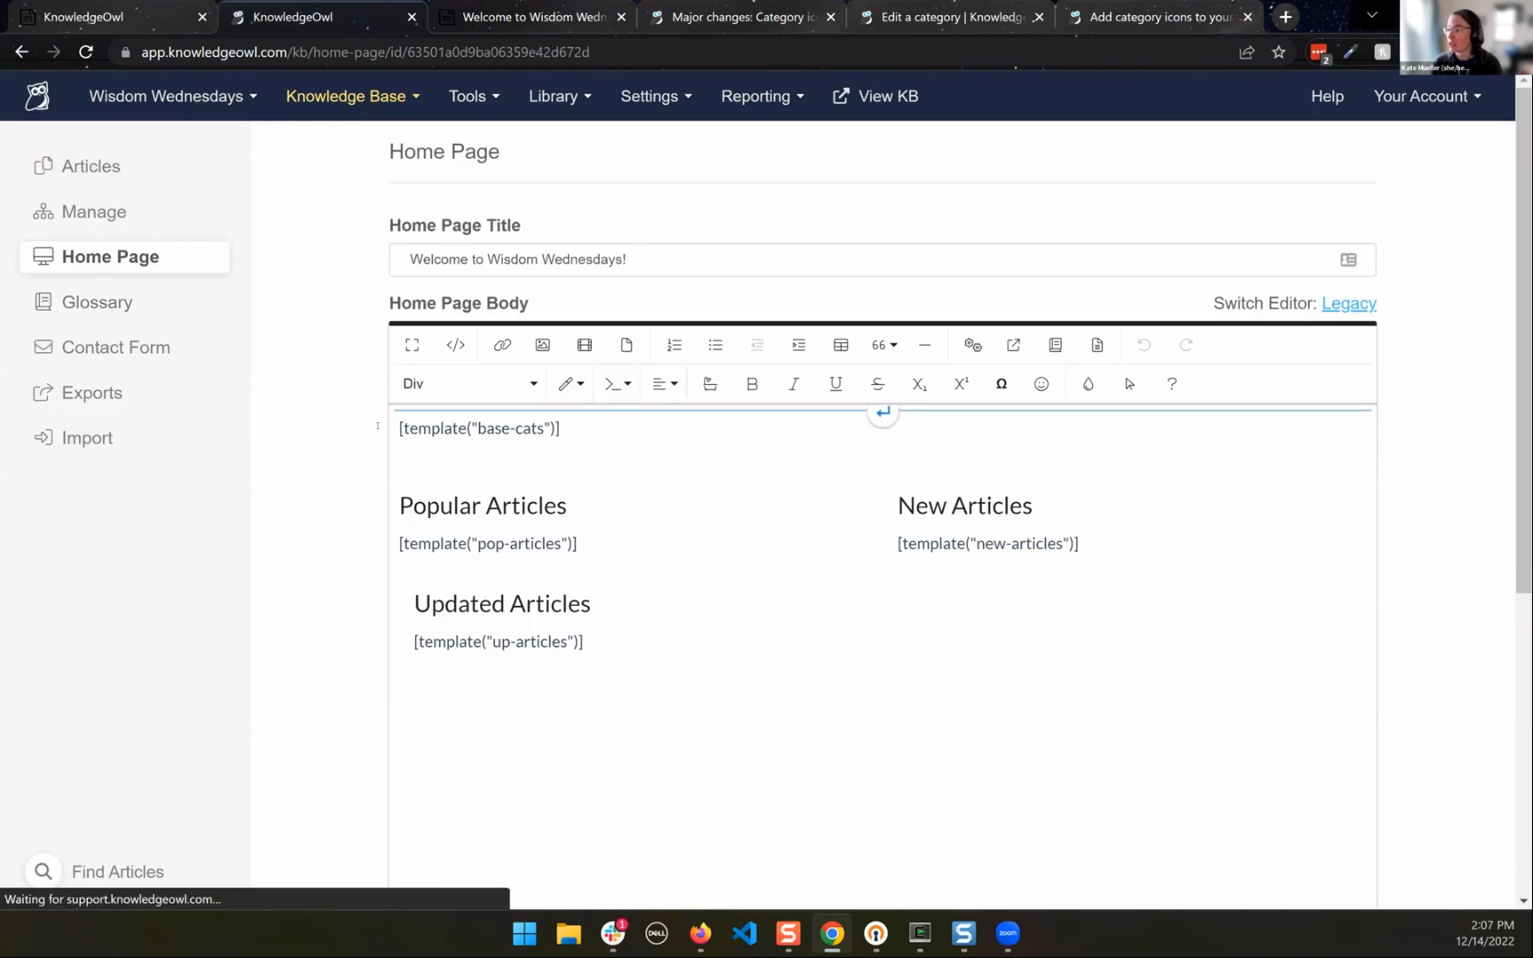
left_click_drag(388, 426, 561, 429)
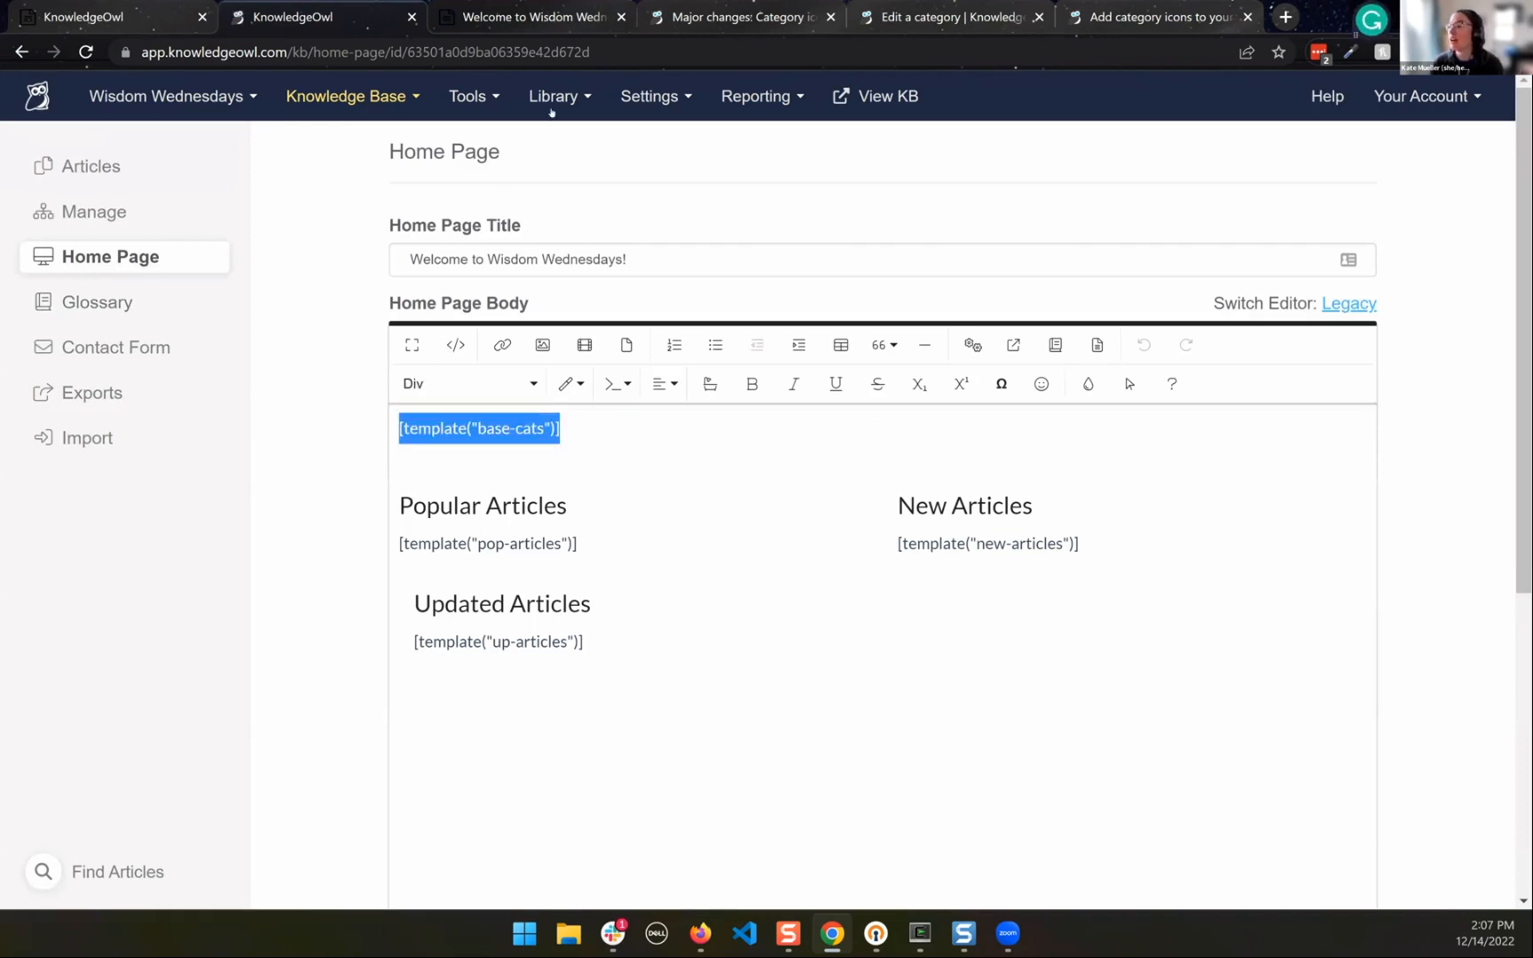
Open the Style settings in a separate browser tab and display the Home Page section of the Custom HTML
left_click(659, 99)
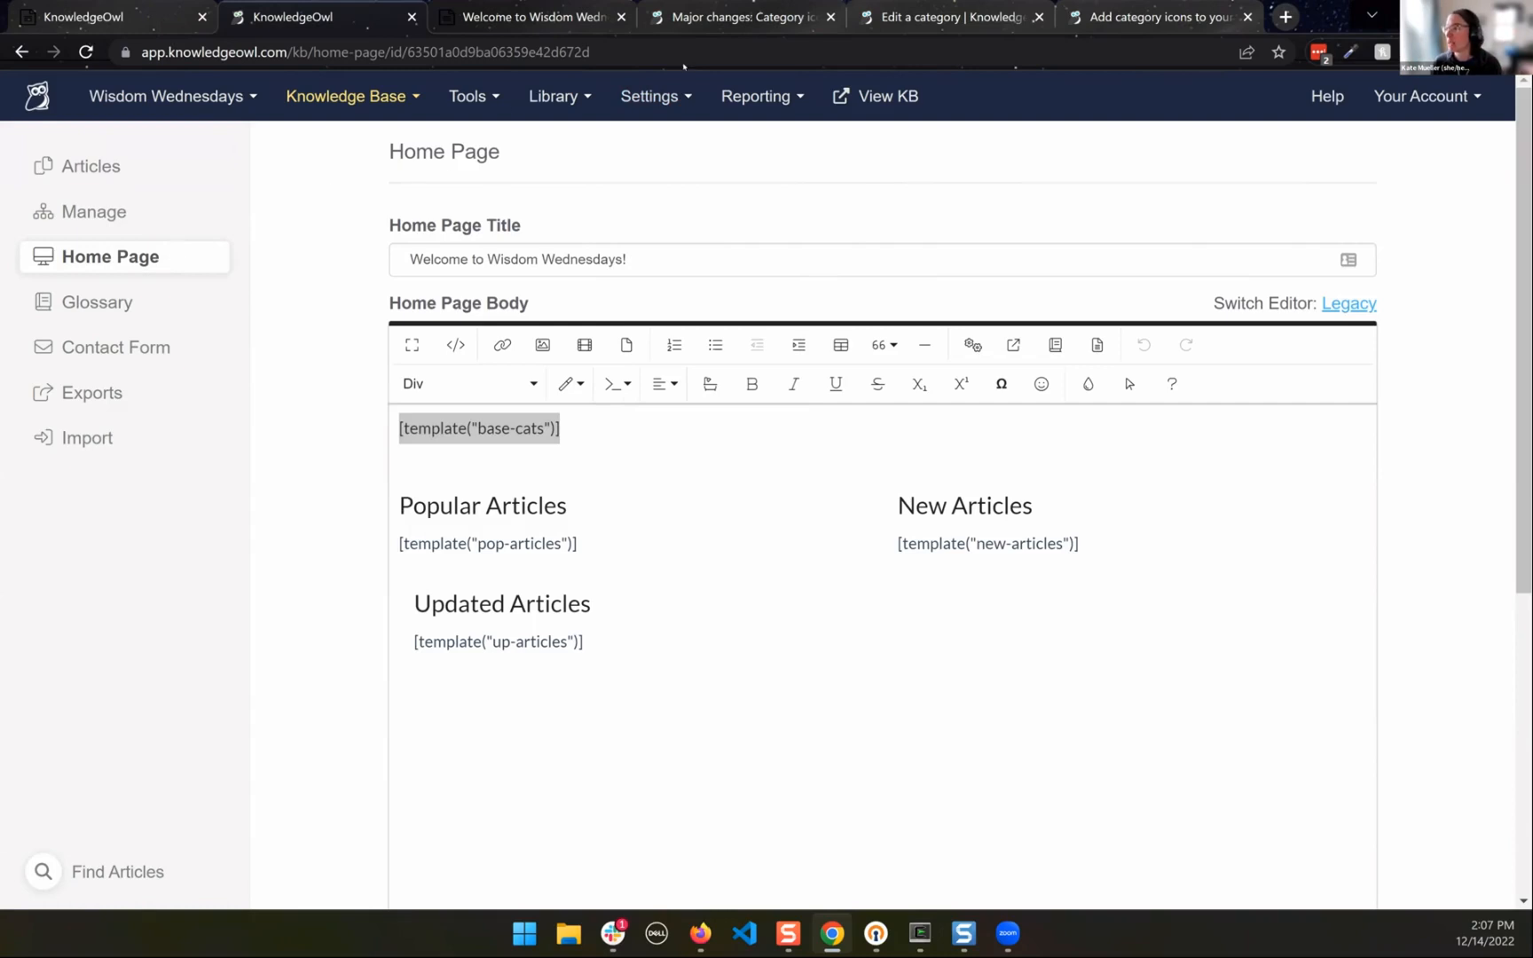
mouse_move(650, 96)
right_click(661, 289)
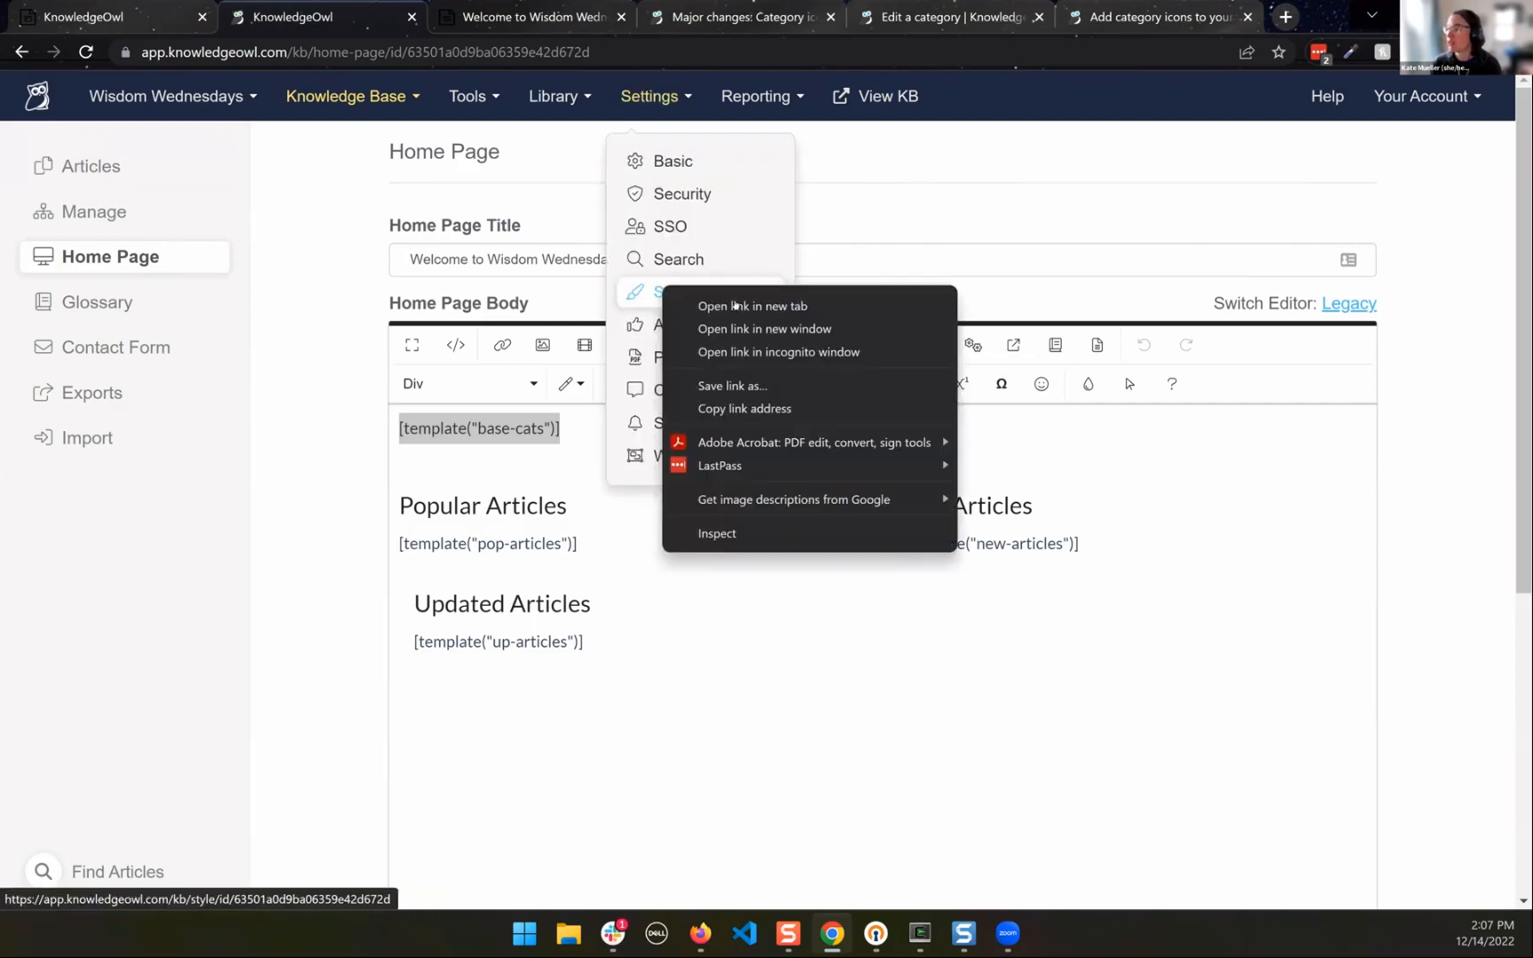
left_click(739, 307)
key("ctrl+Tab")
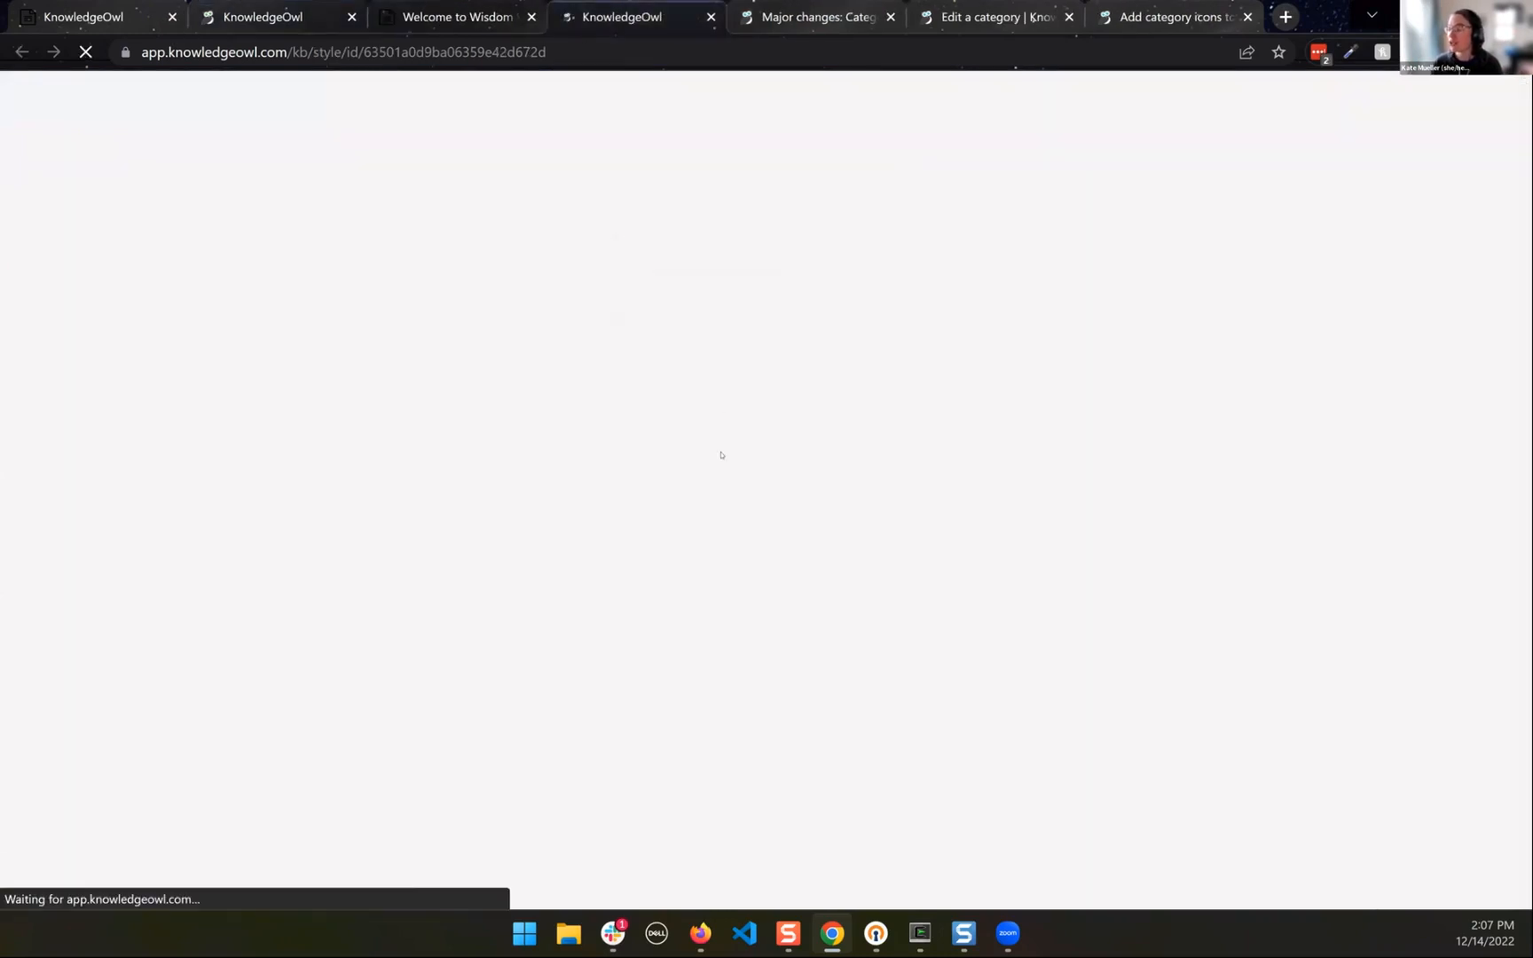
scroll(661, 432, "down", 5)
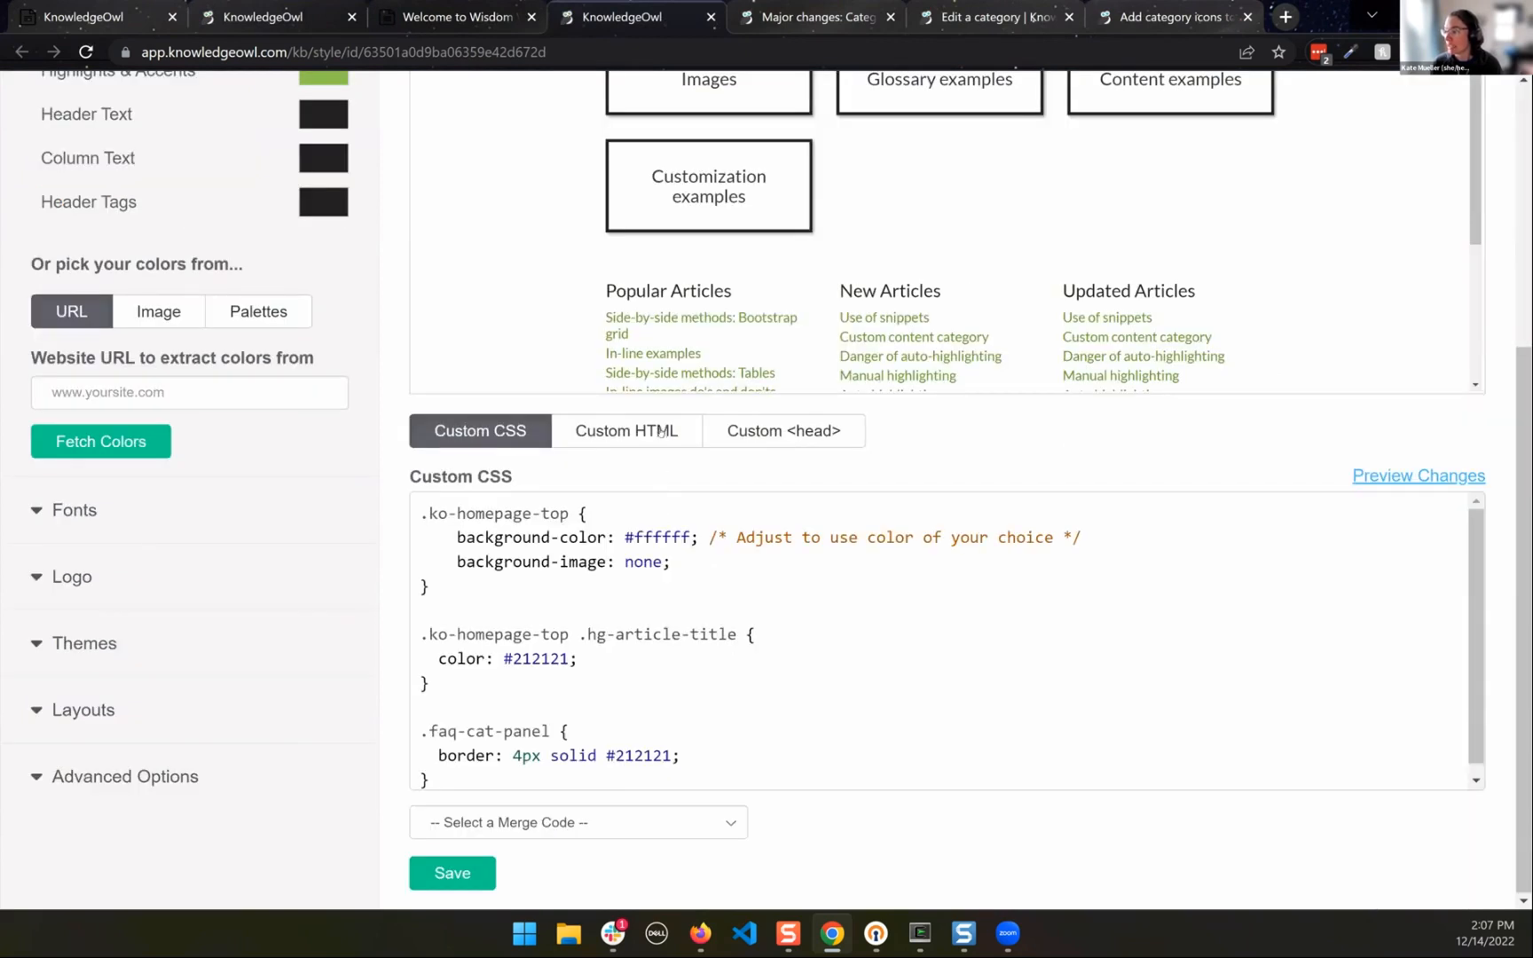
left_click(661, 432)
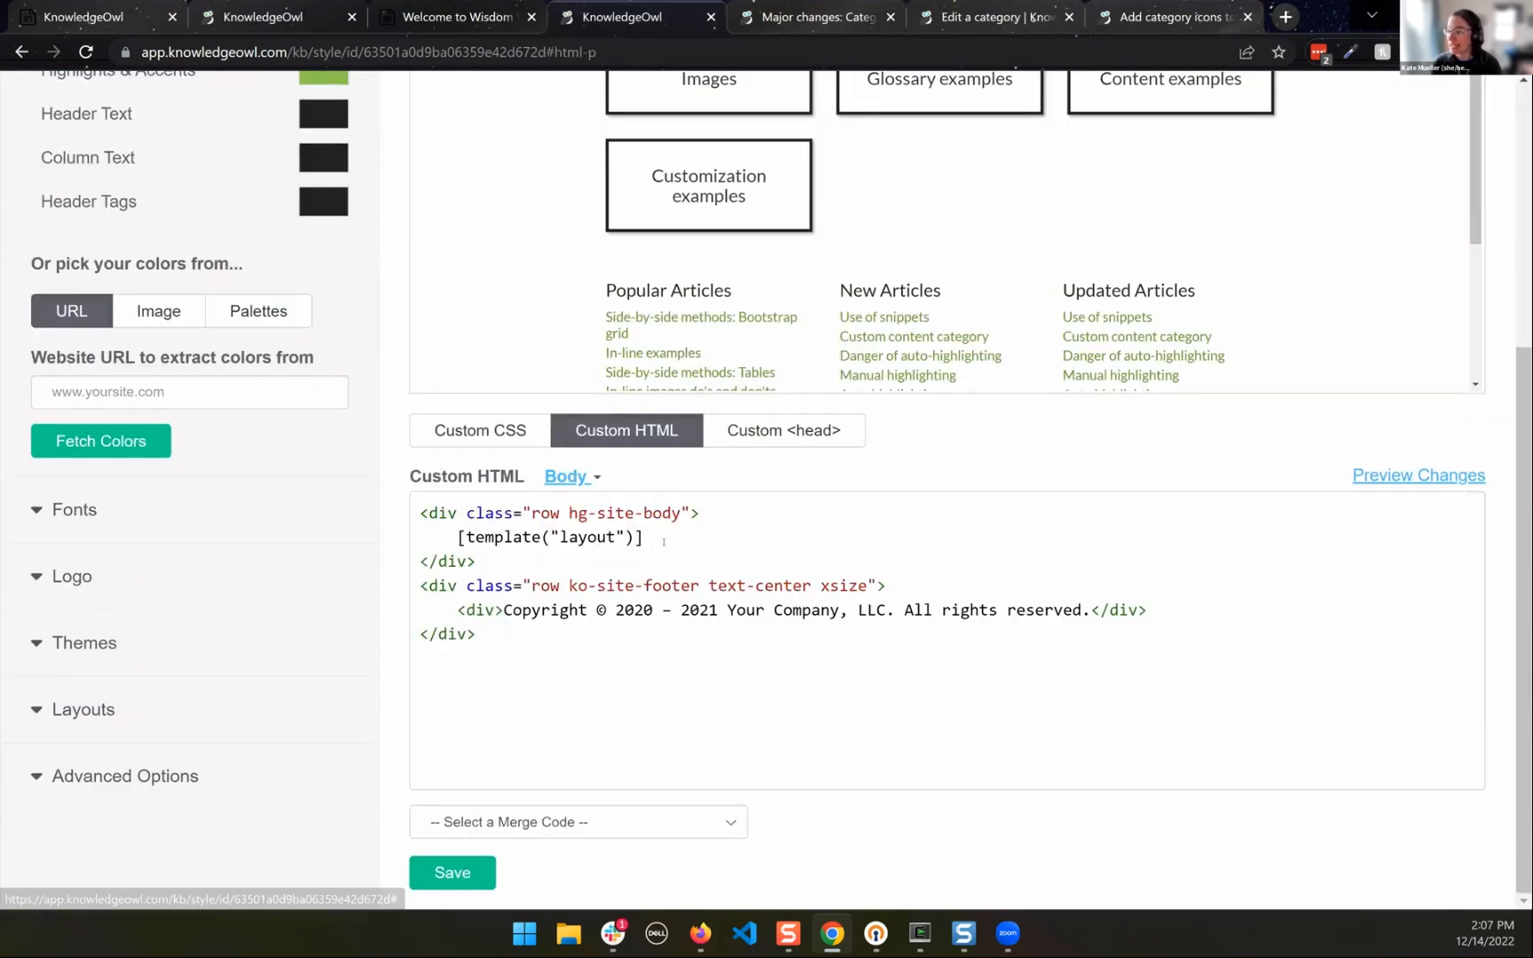
left_click(578, 479)
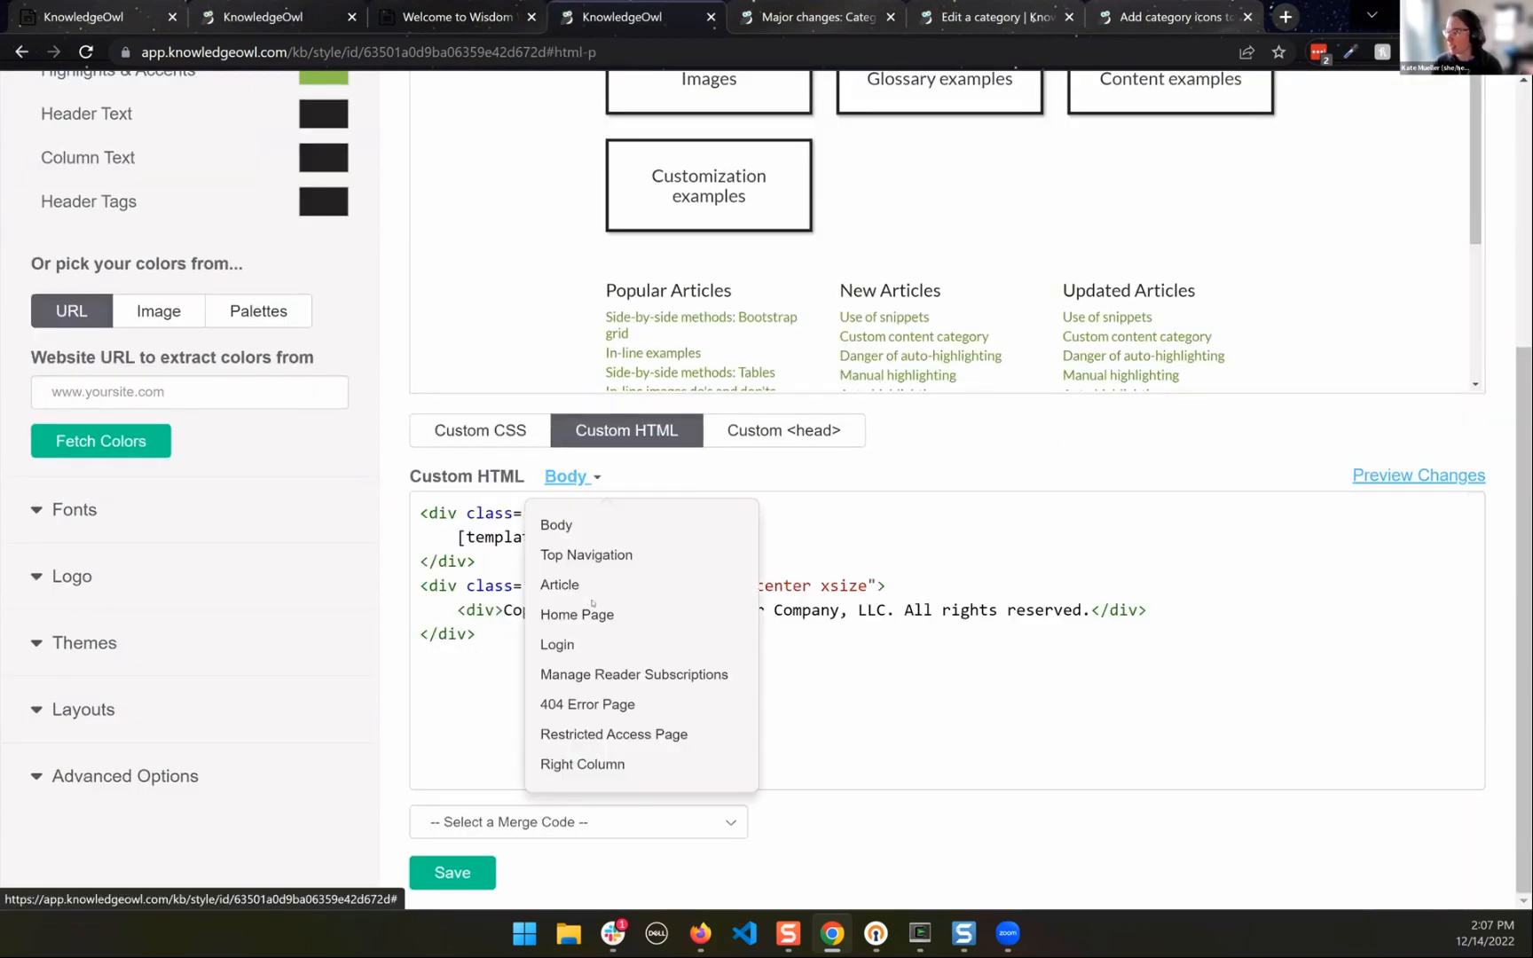
left_click(601, 619)
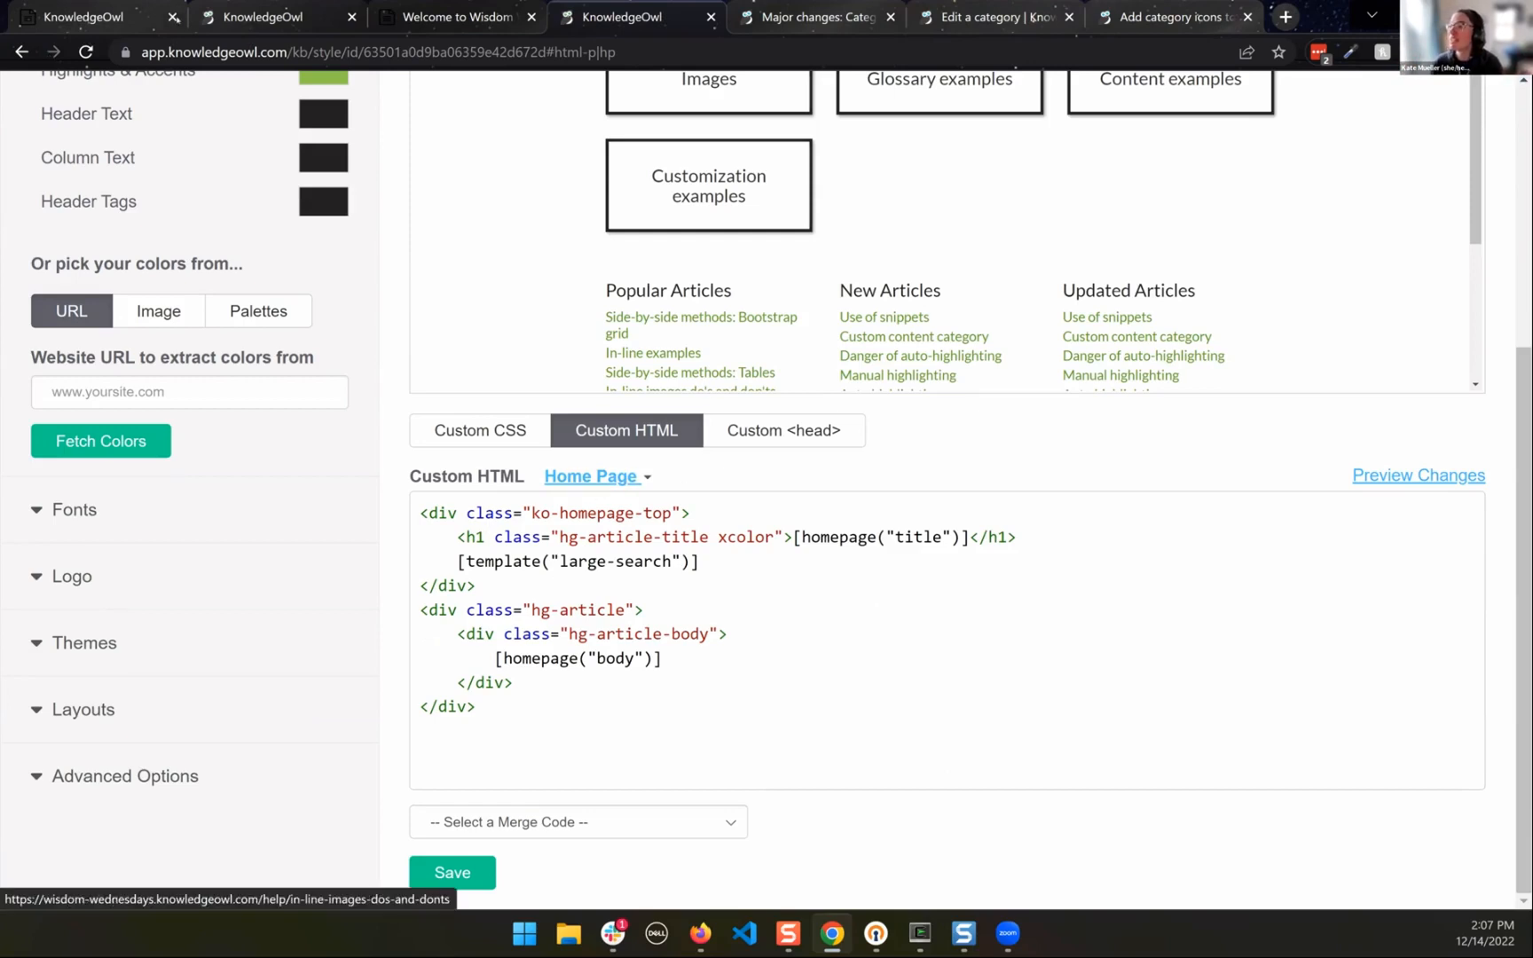
Change the base-cats merge code in the home page body to [template("icon-cats")] and save the home page
key("alt+Left")
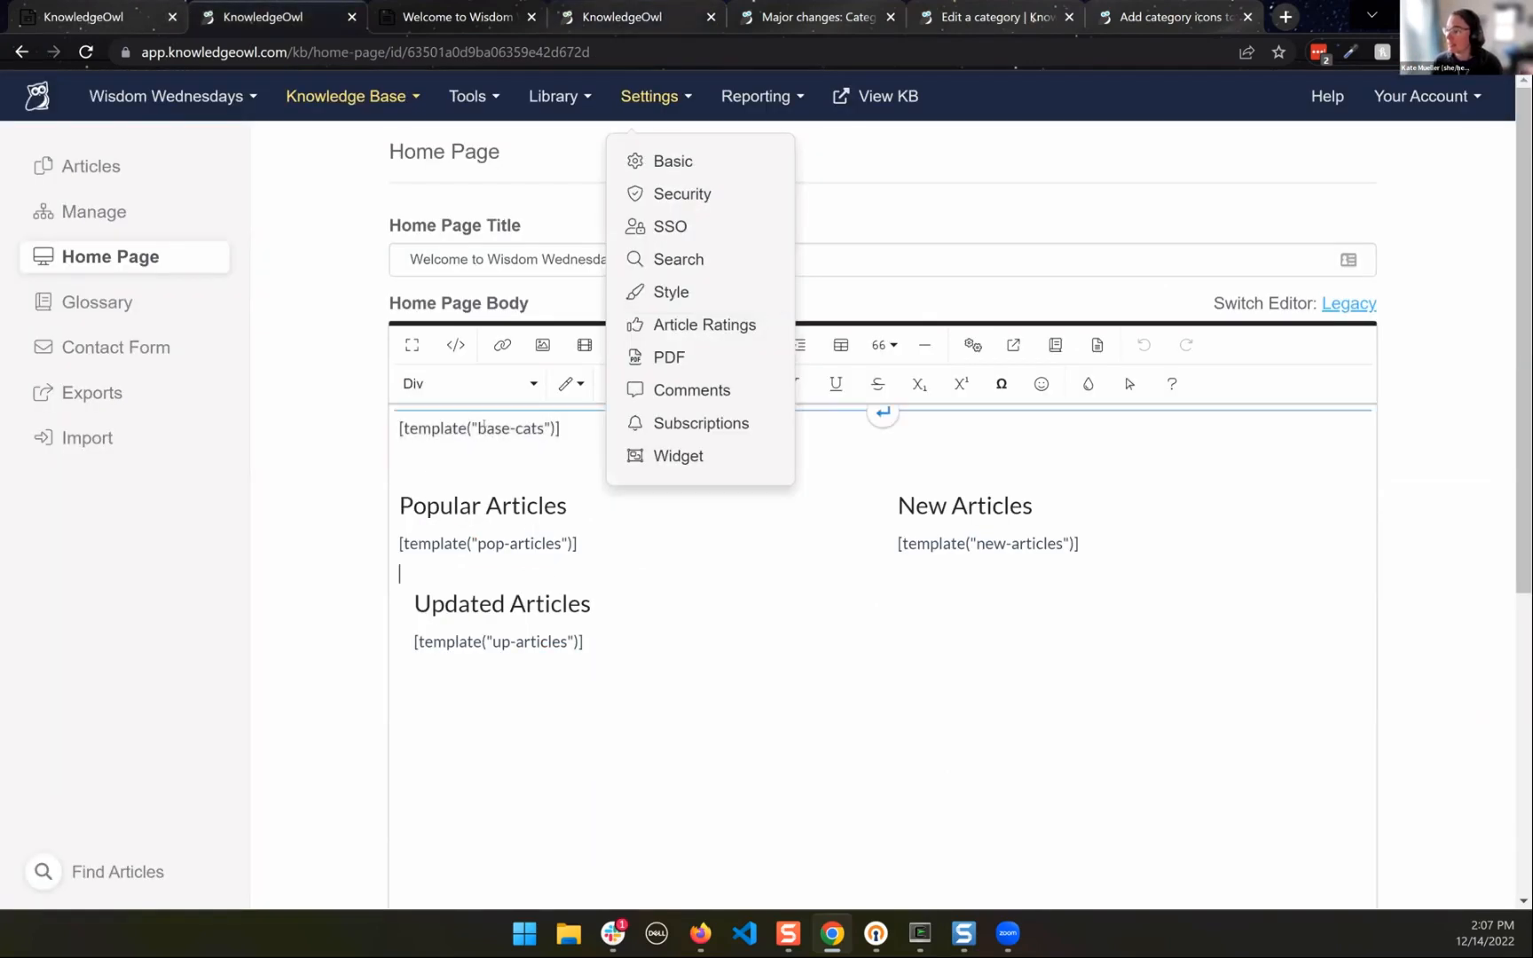
key("BackSpace")
type("icon")
key("alt+Left")
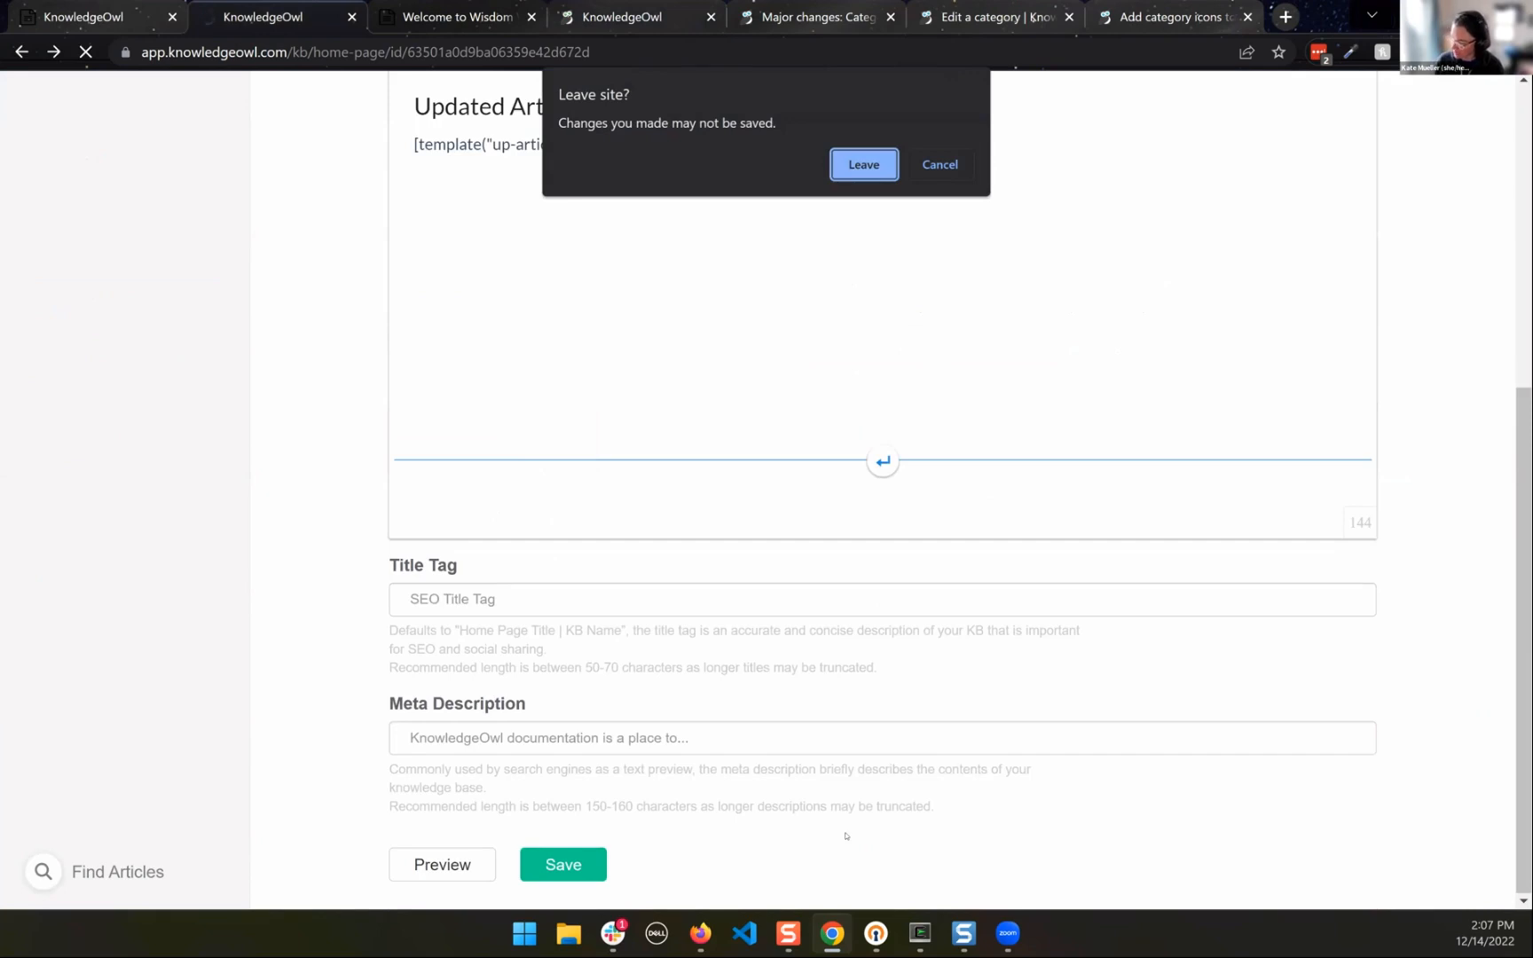
left_click(940, 164)
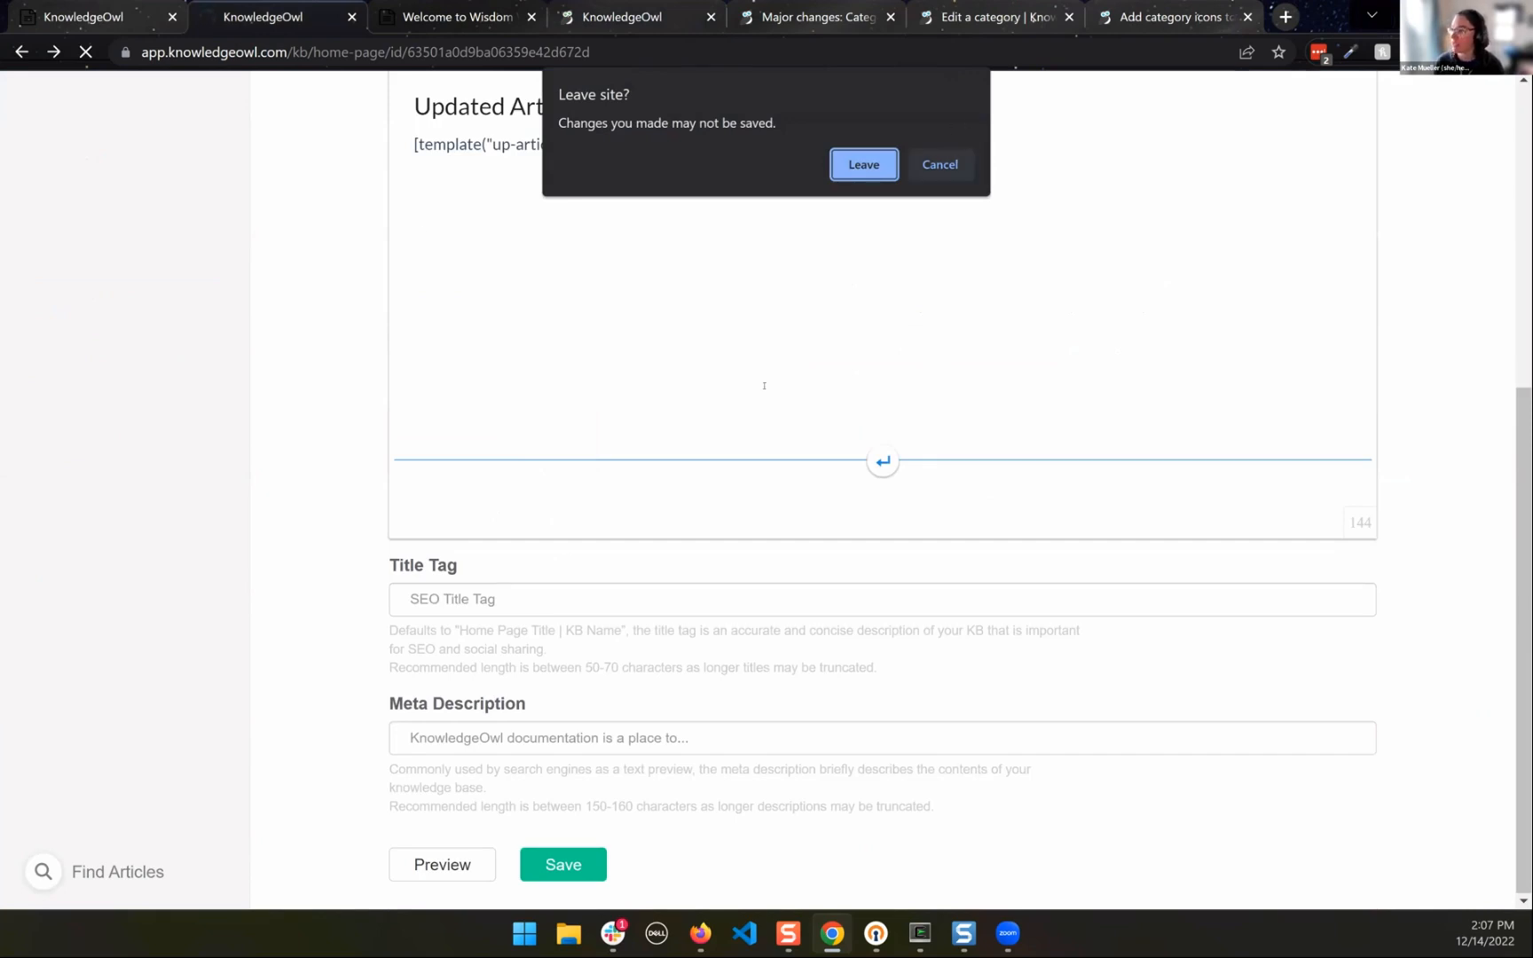
left_click_drag(480, 429, 489, 468)
left_click(479, 429)
left_click(947, 209)
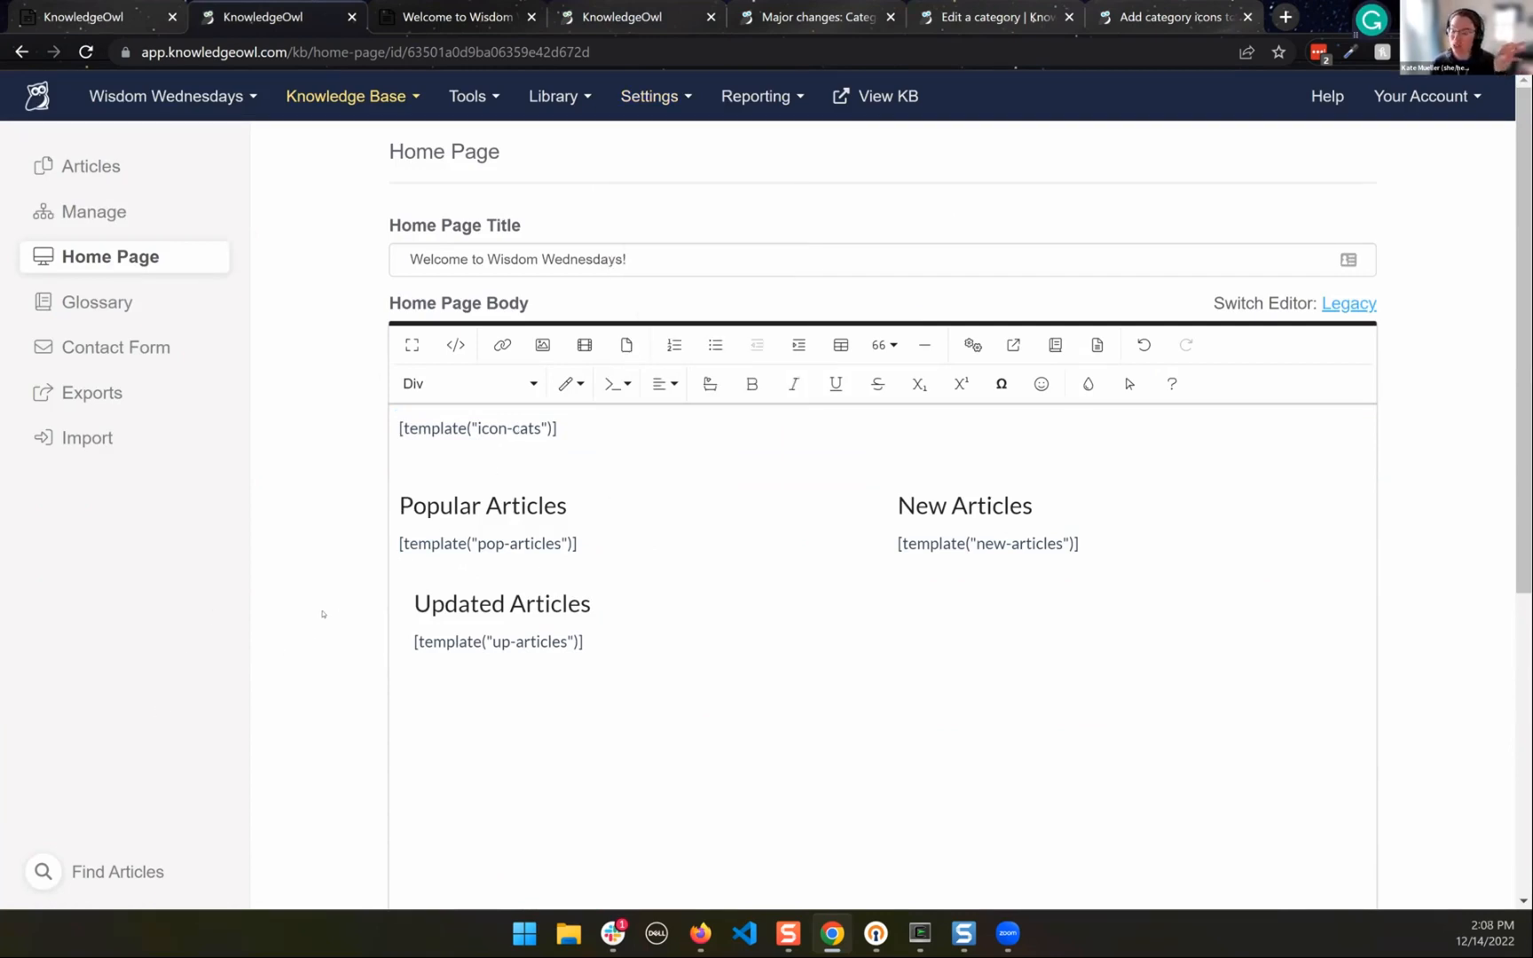
scroll(351, 700, "down", 3)
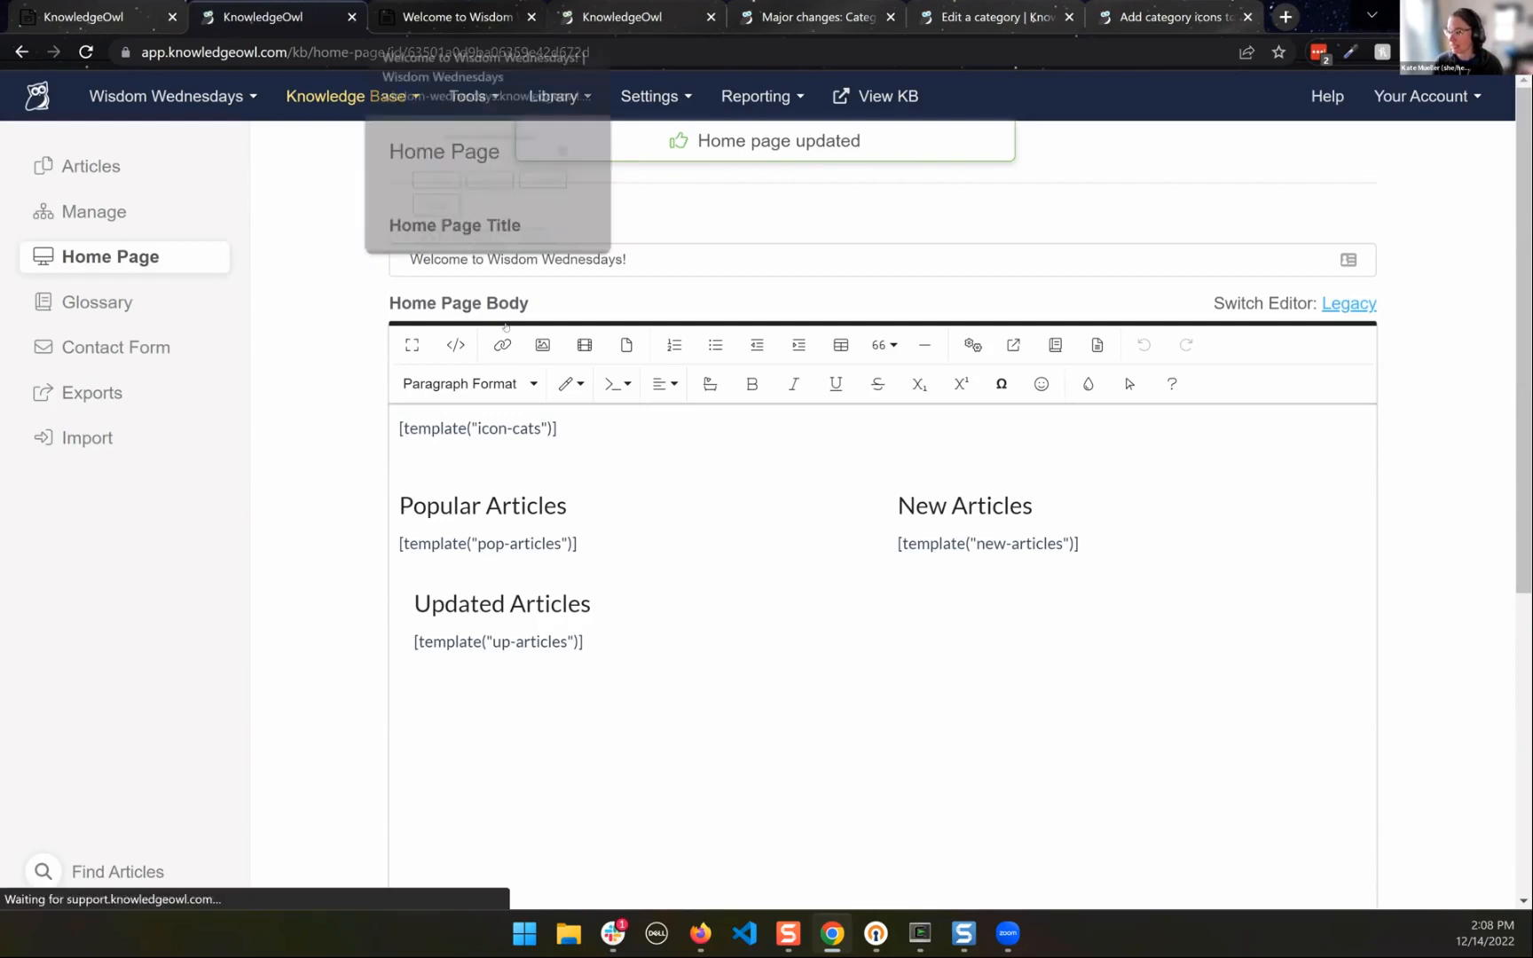
Open a fresh view of the live homepage and compare its category panels with the previously loaded version
key("ctrl+Tab")
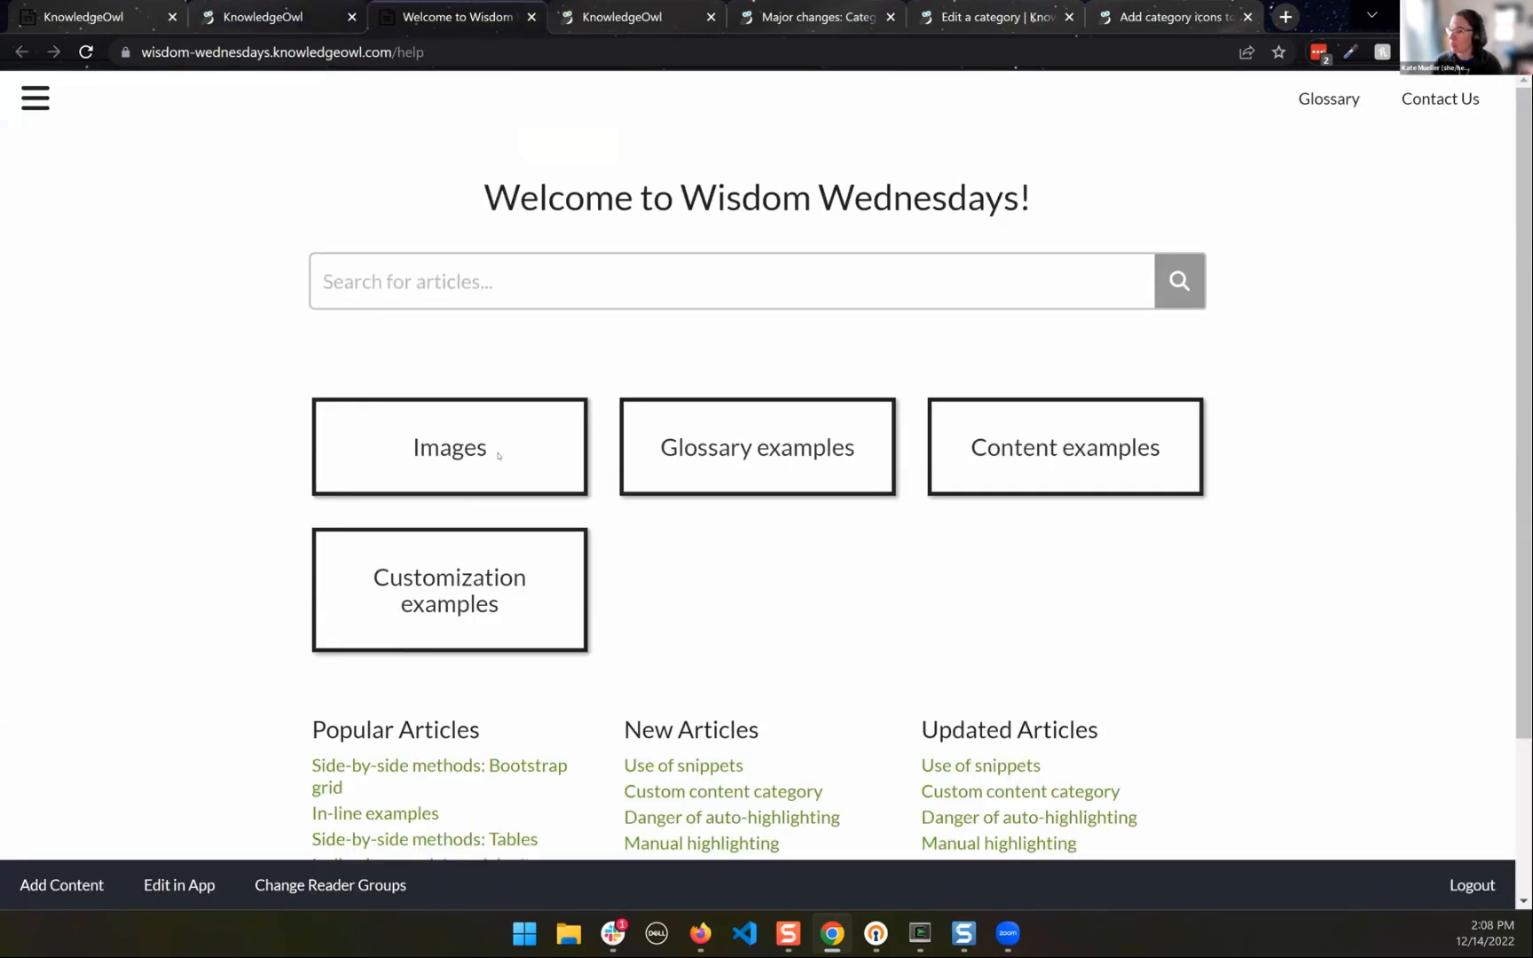
key("ctrl+shift+Tab")
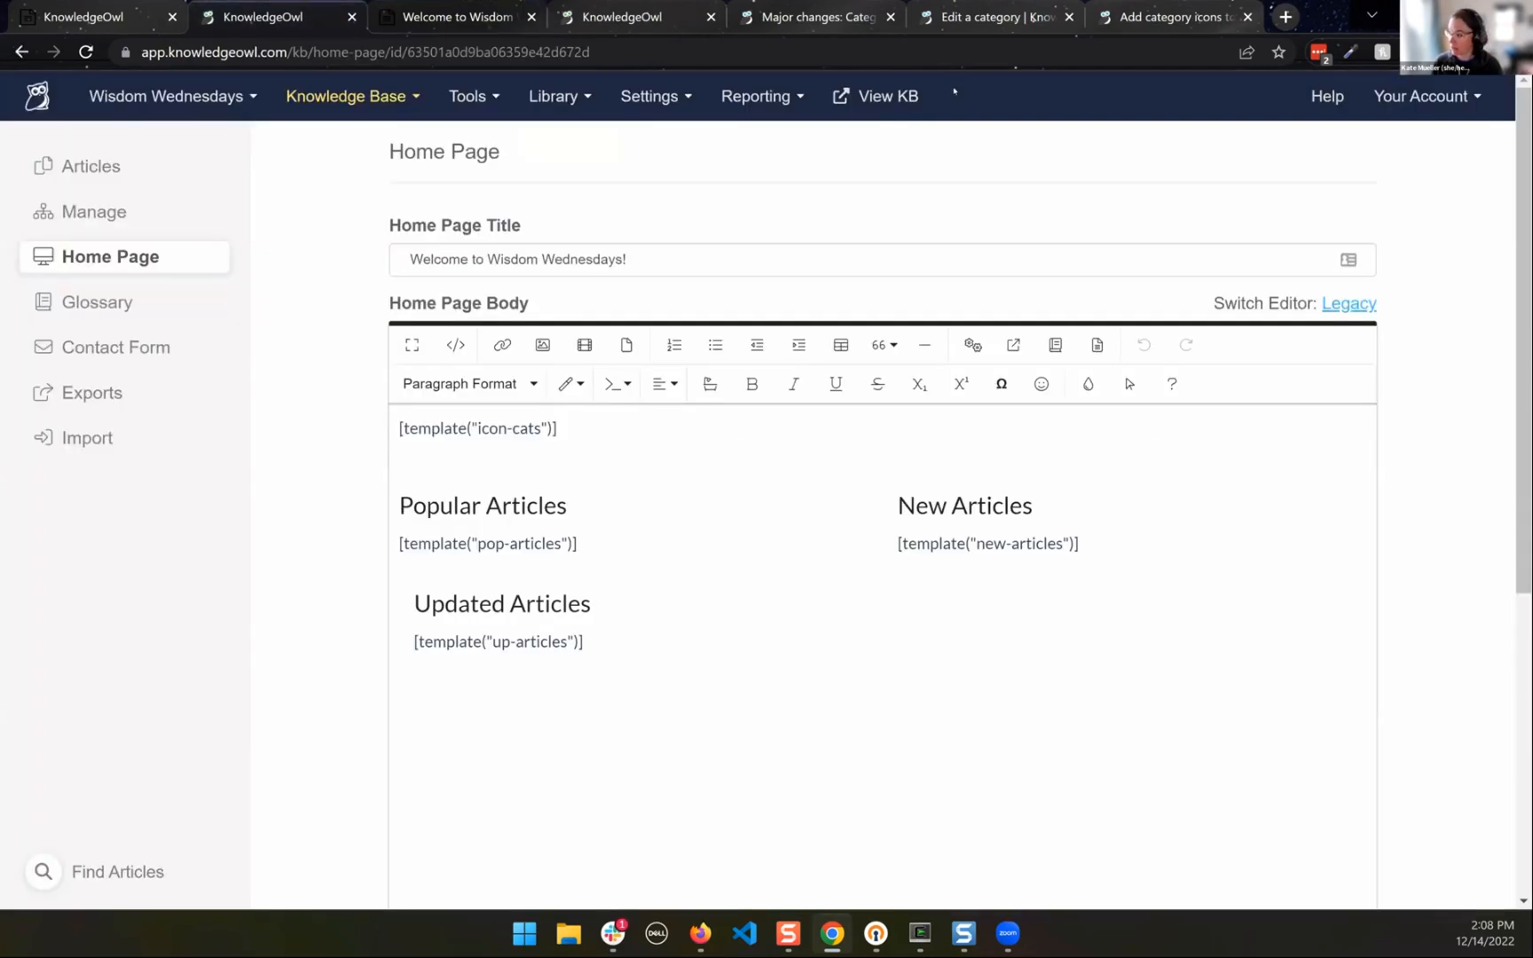
left_click(883, 96)
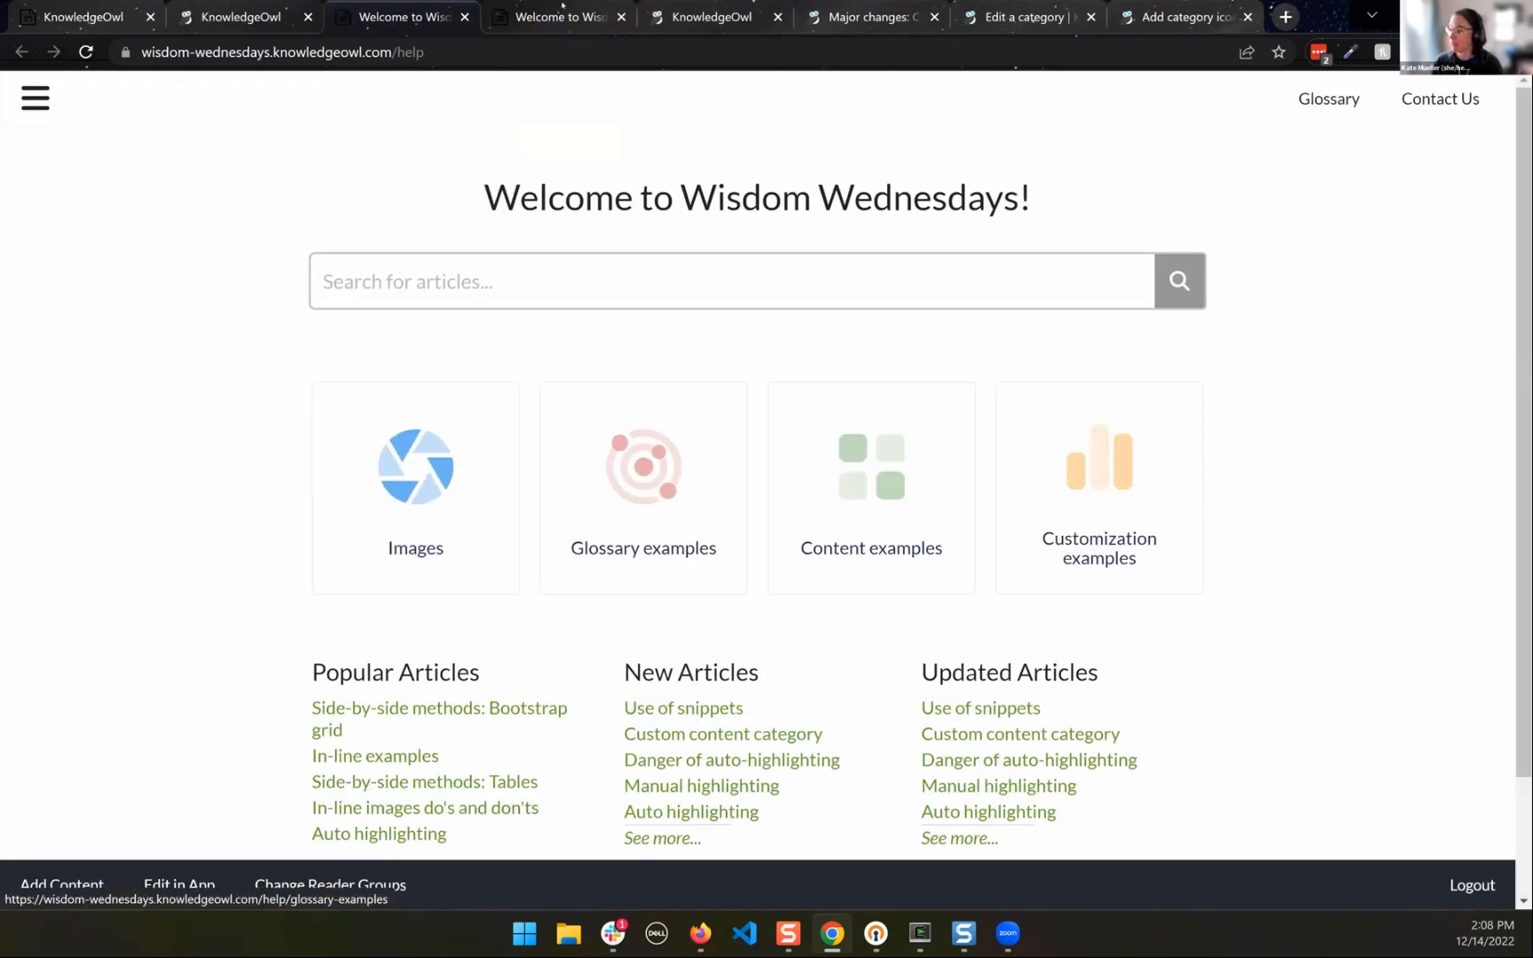
key("ctrl+Tab")
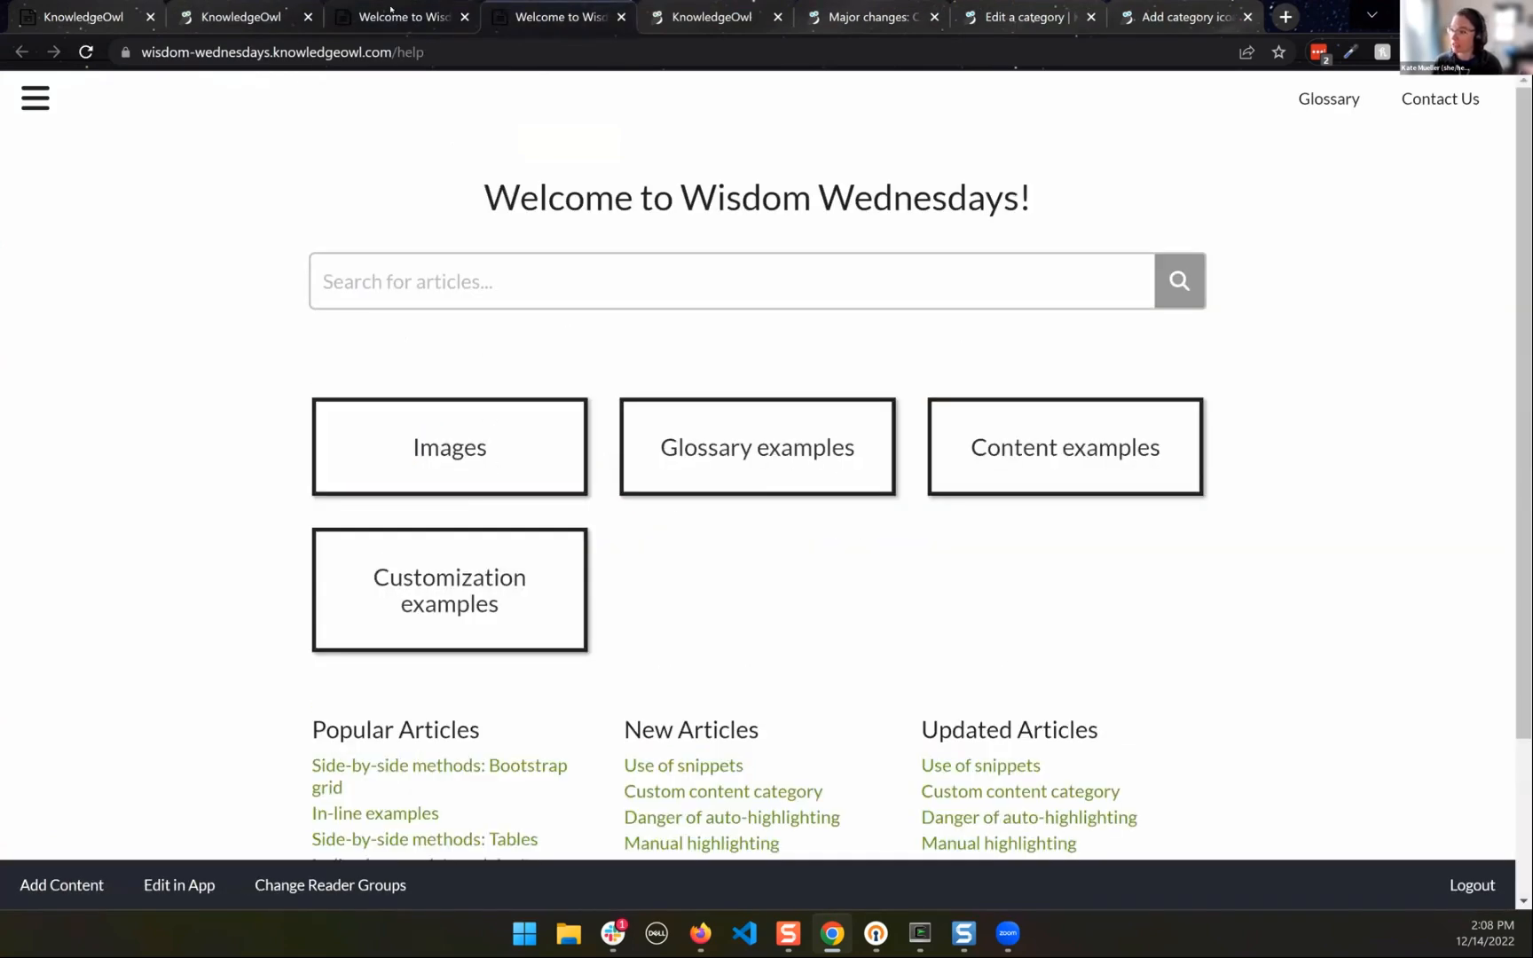
key("ctrl+shift+Tab")
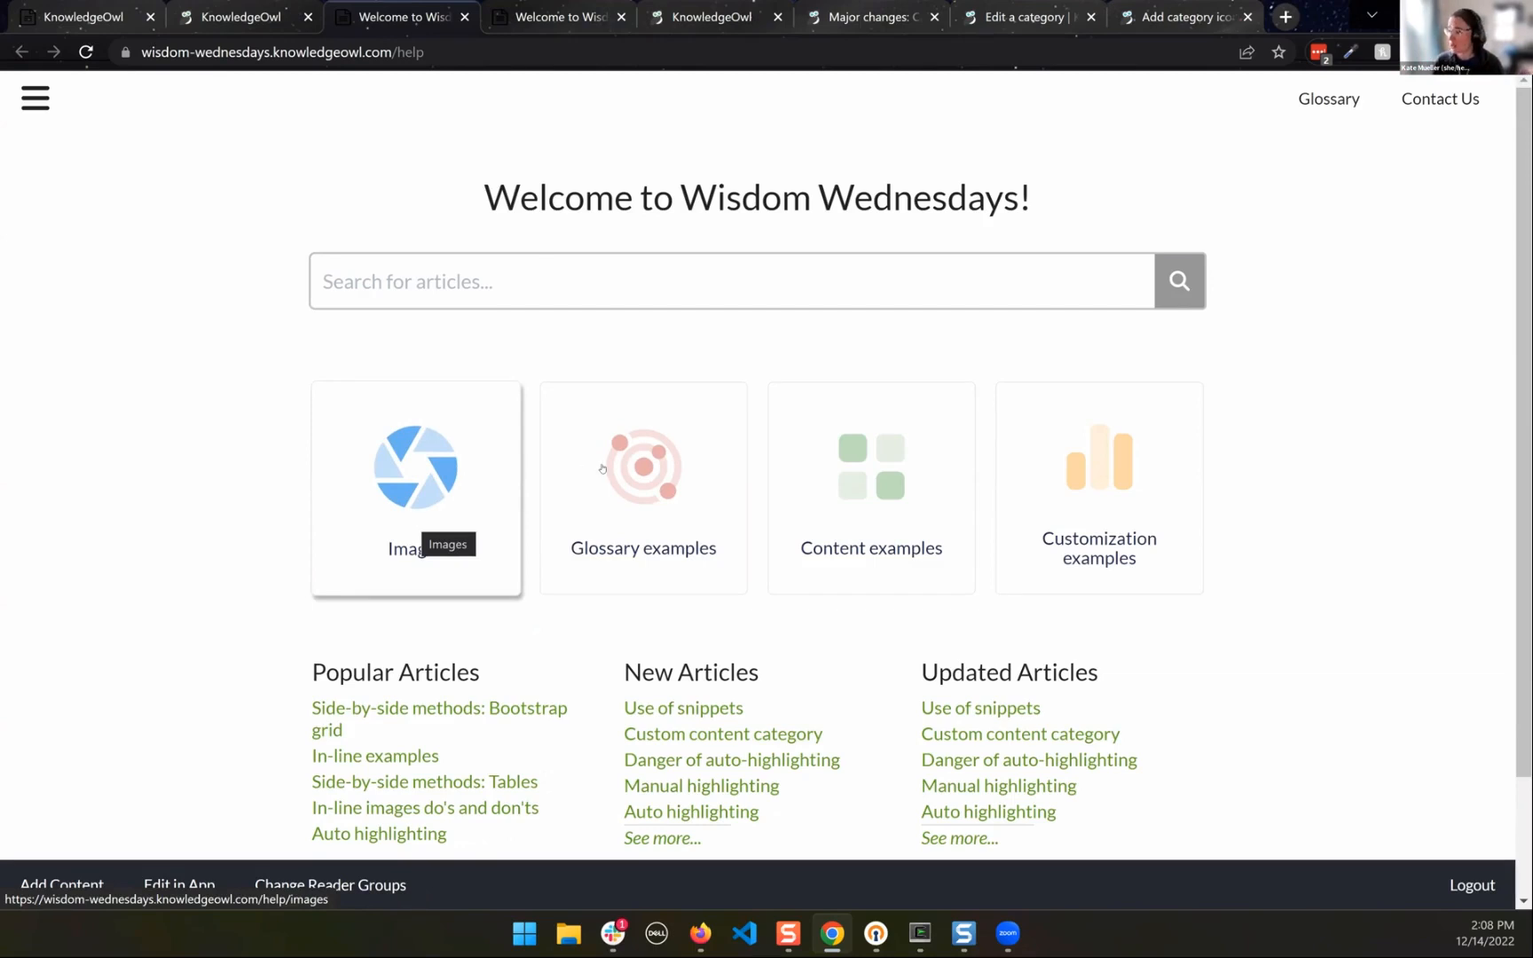
Review the icon-cats merge code in the home page body and revisit the previously loaded homepage panels
left_click(217, 20)
left_click_drag(478, 428, 508, 431)
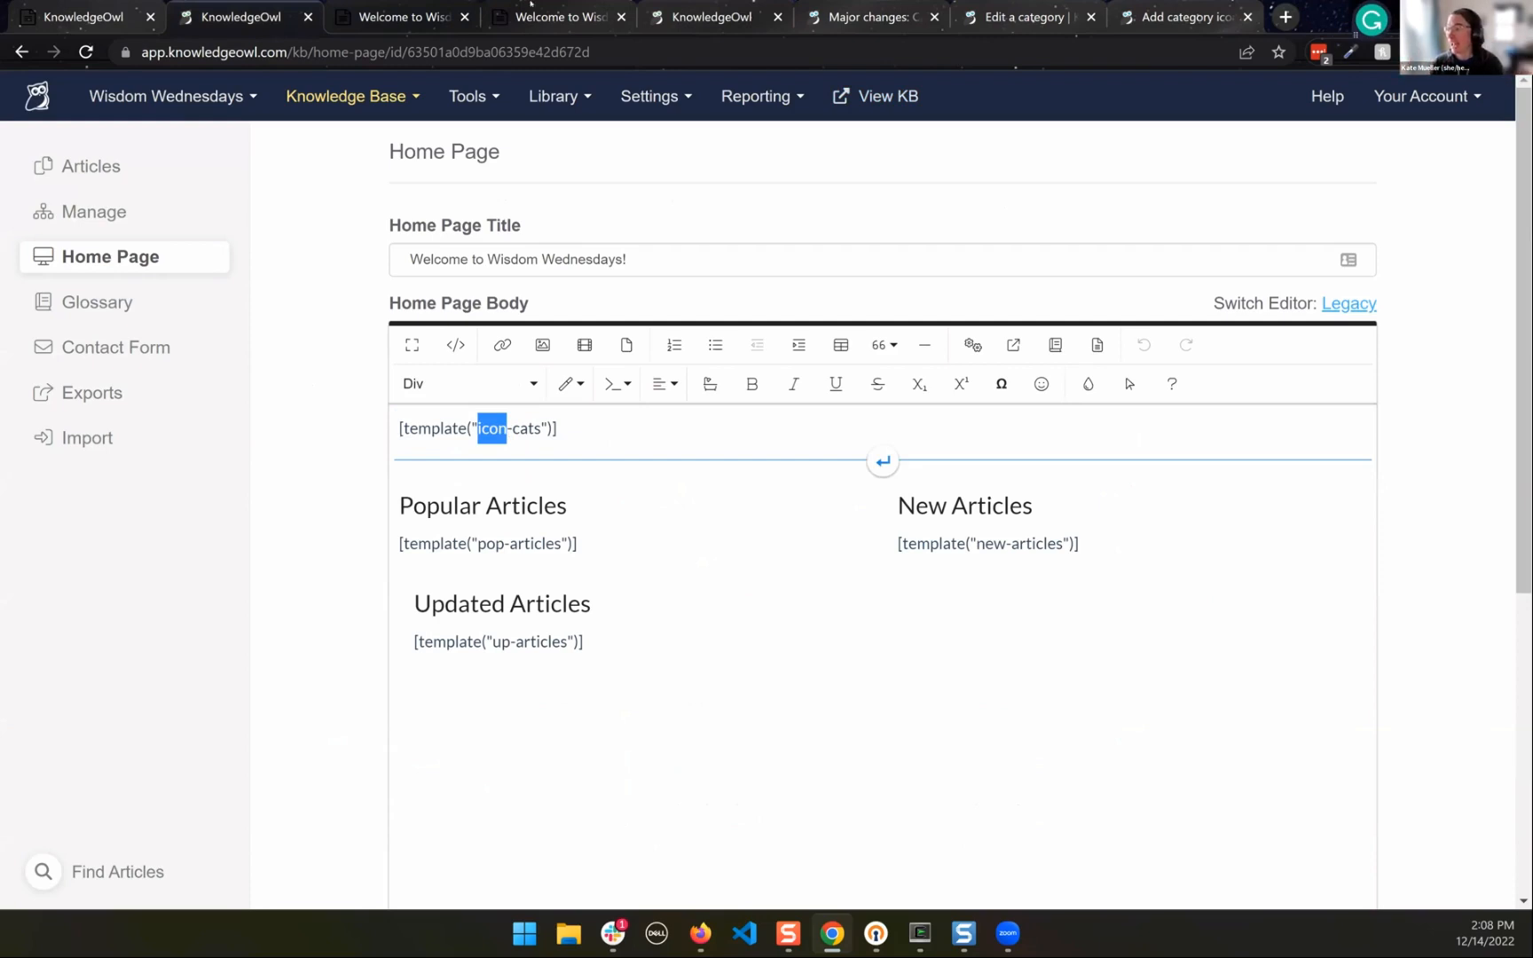
left_click(541, 428)
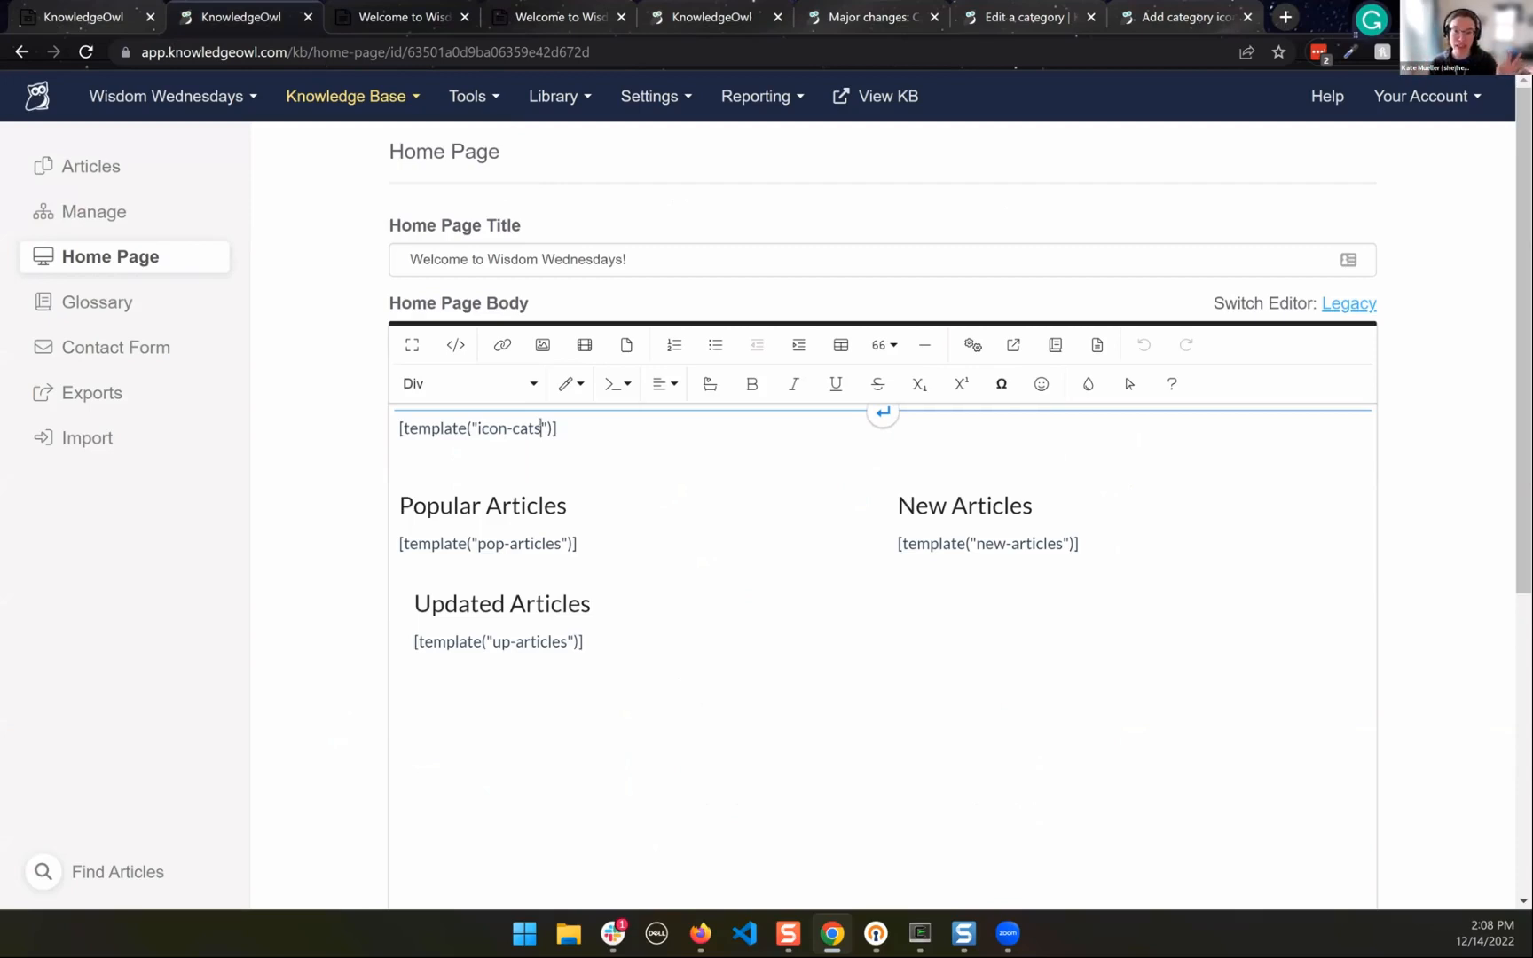
left_click(580, 8)
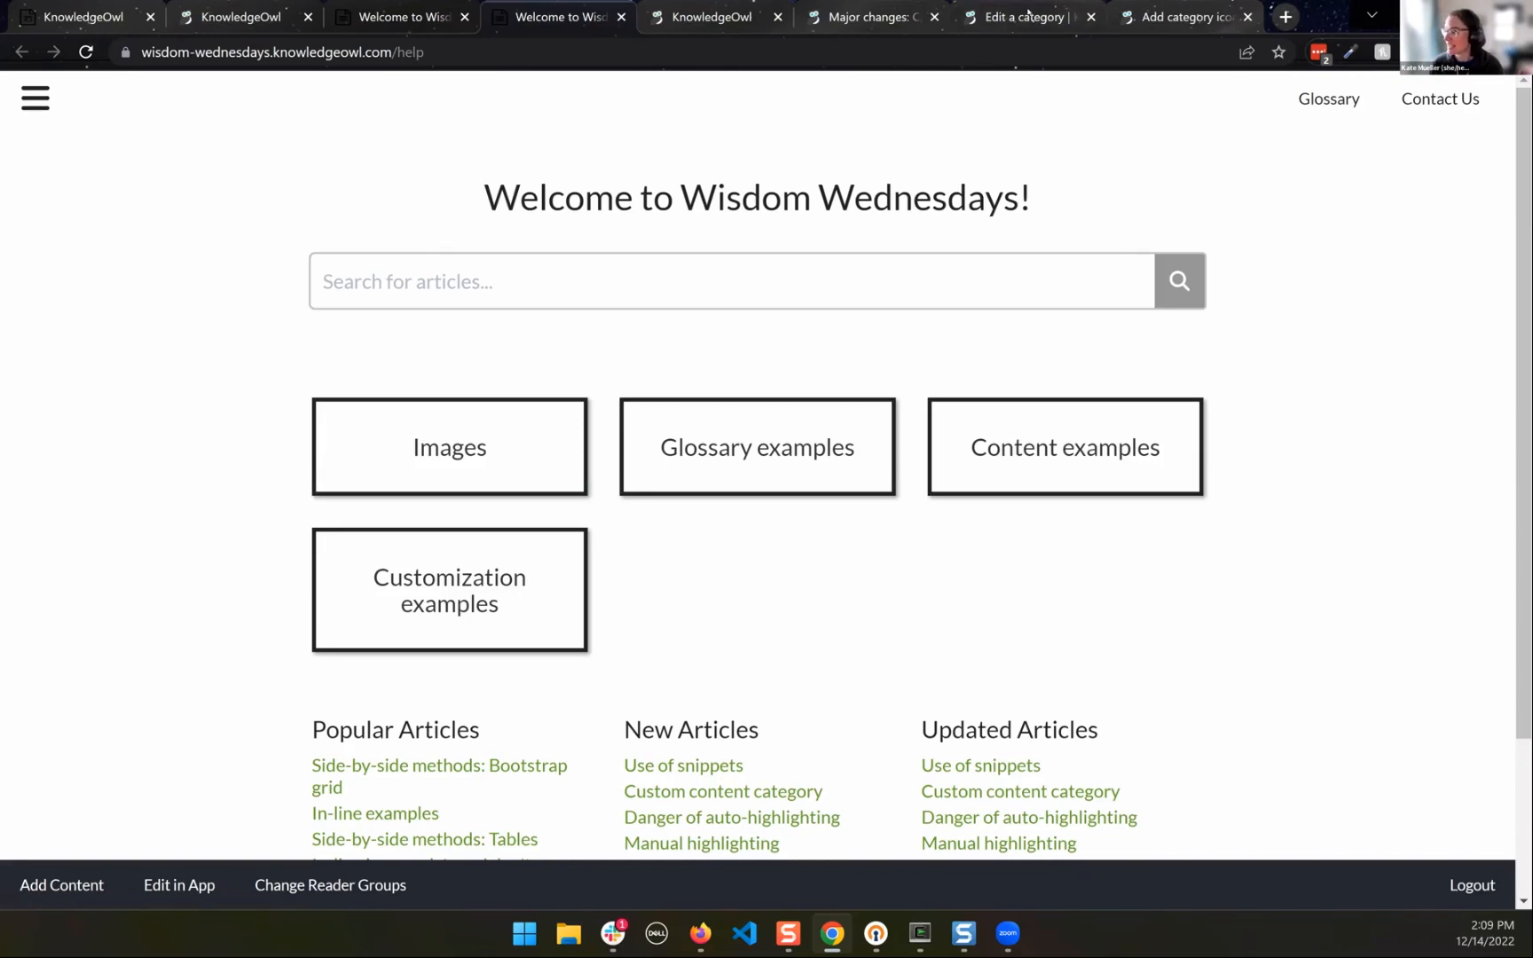
Examine the support article on adding category icons to homepage panels for the icon-cats max and col options
left_click(1159, 7)
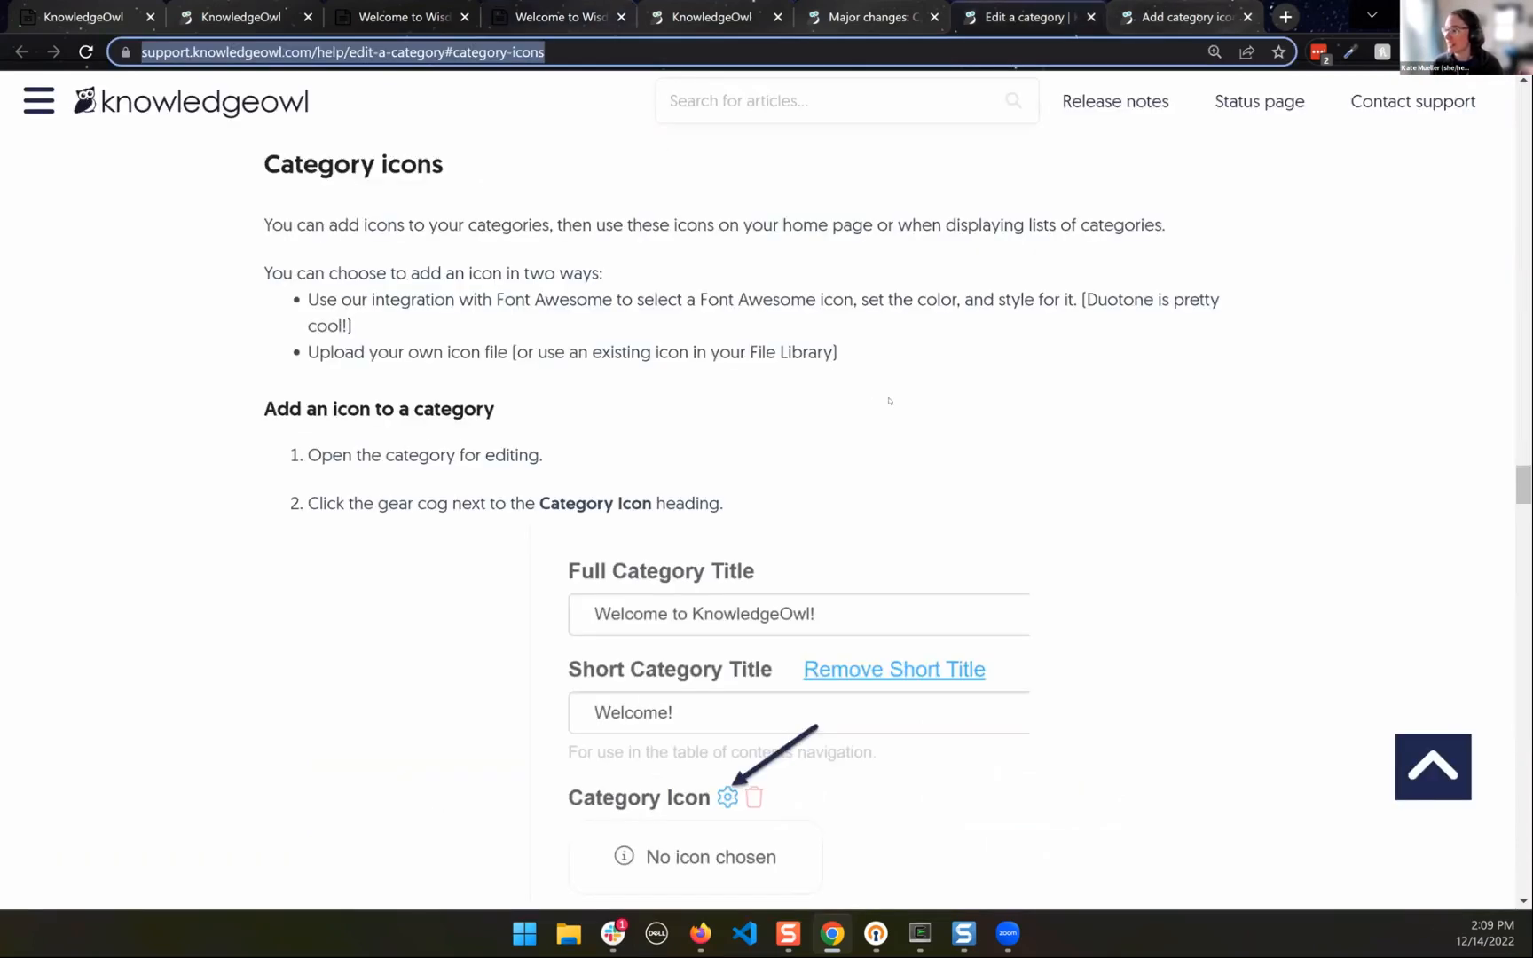
key("ctrl+Tab")
scroll(858, 376, "up", 15)
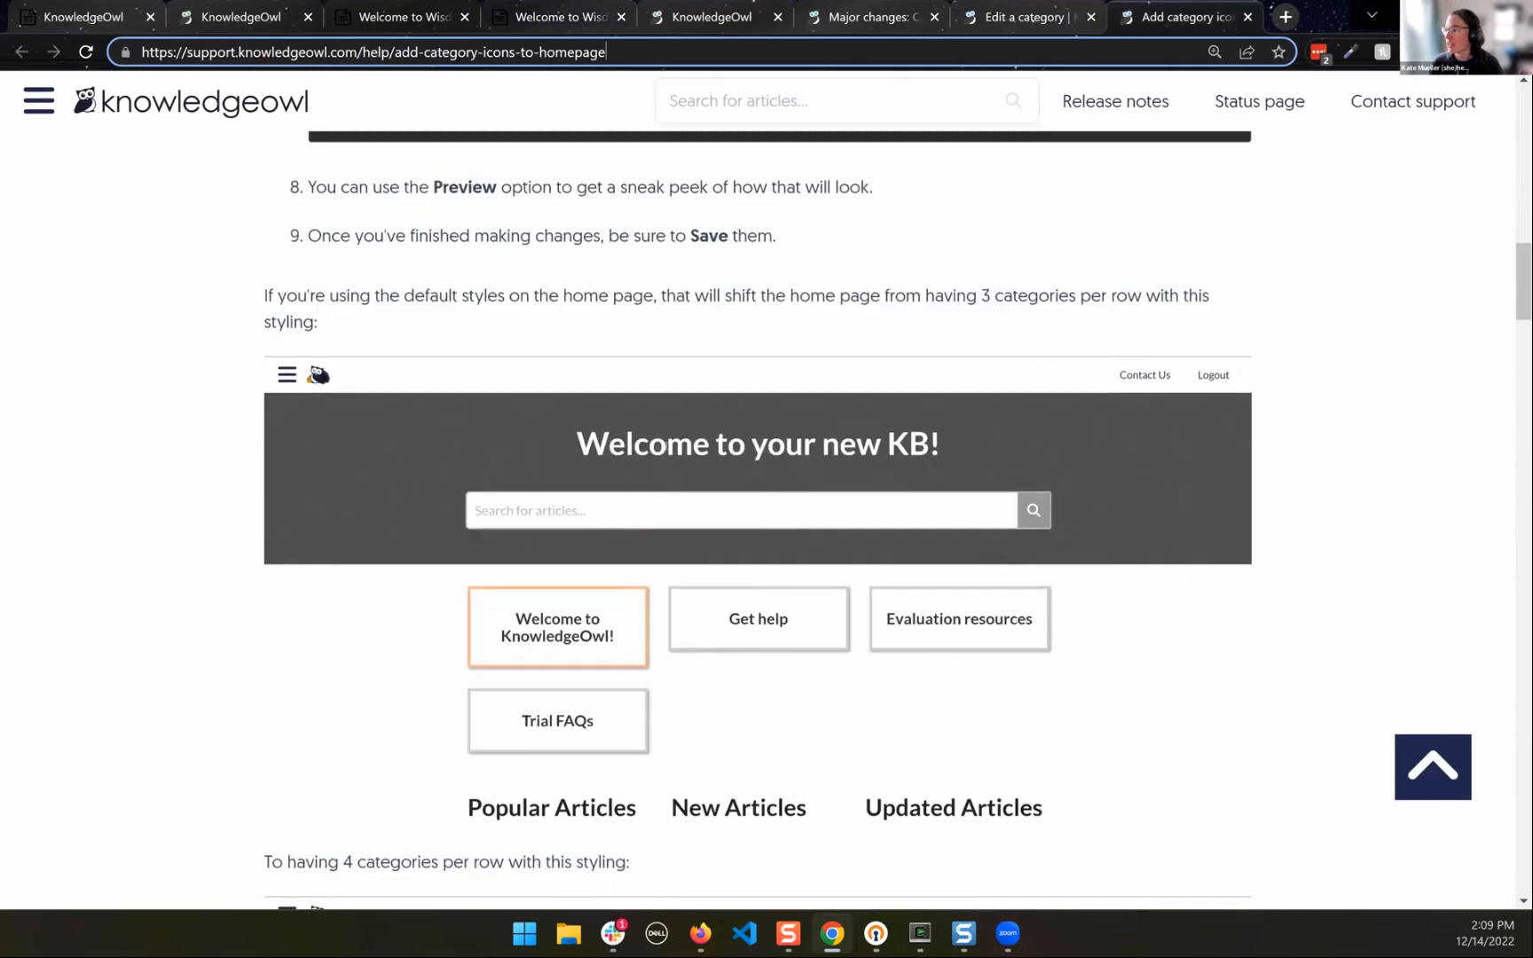
left_click(1413, 770)
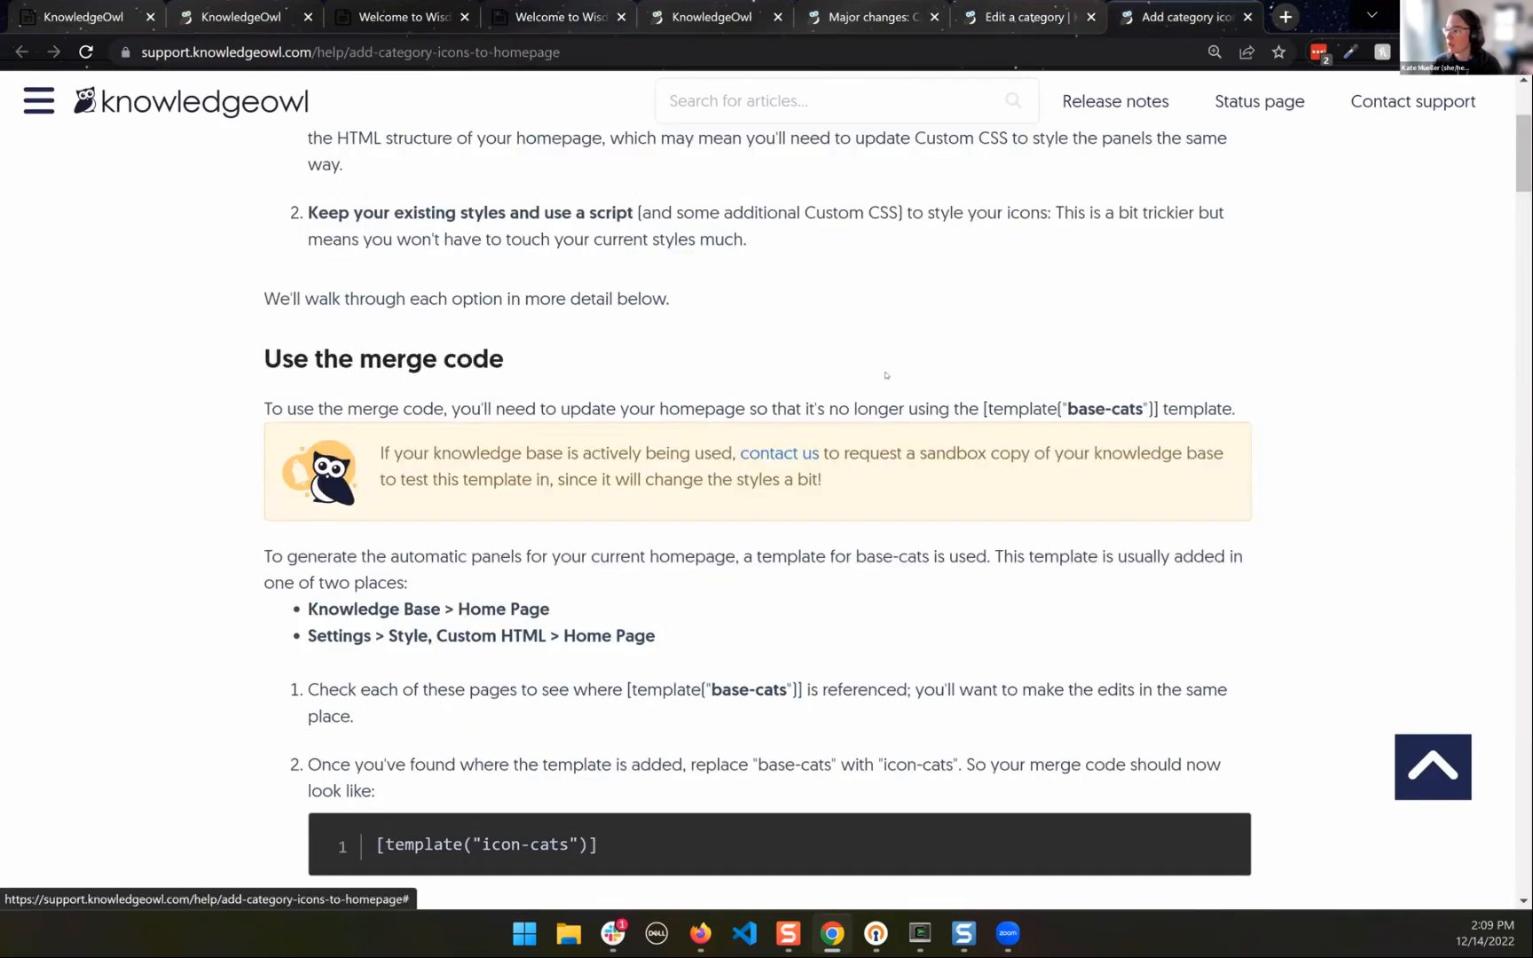
scroll(885, 387, "up", 4)
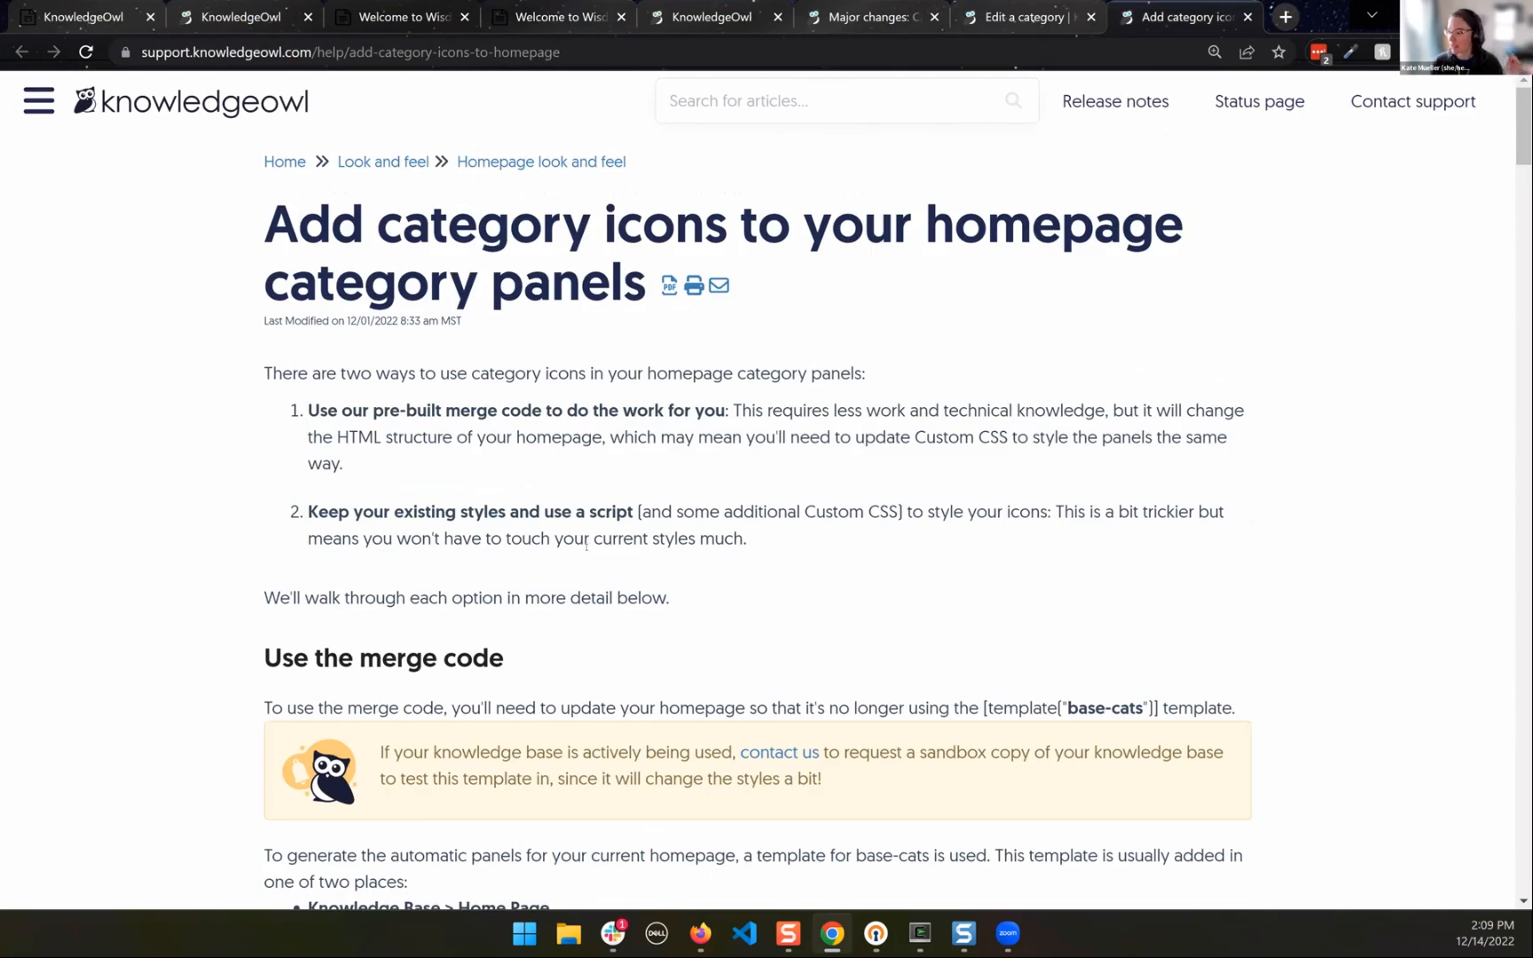
scroll(577, 527, "down", 5)
scroll(590, 539, "down", 7)
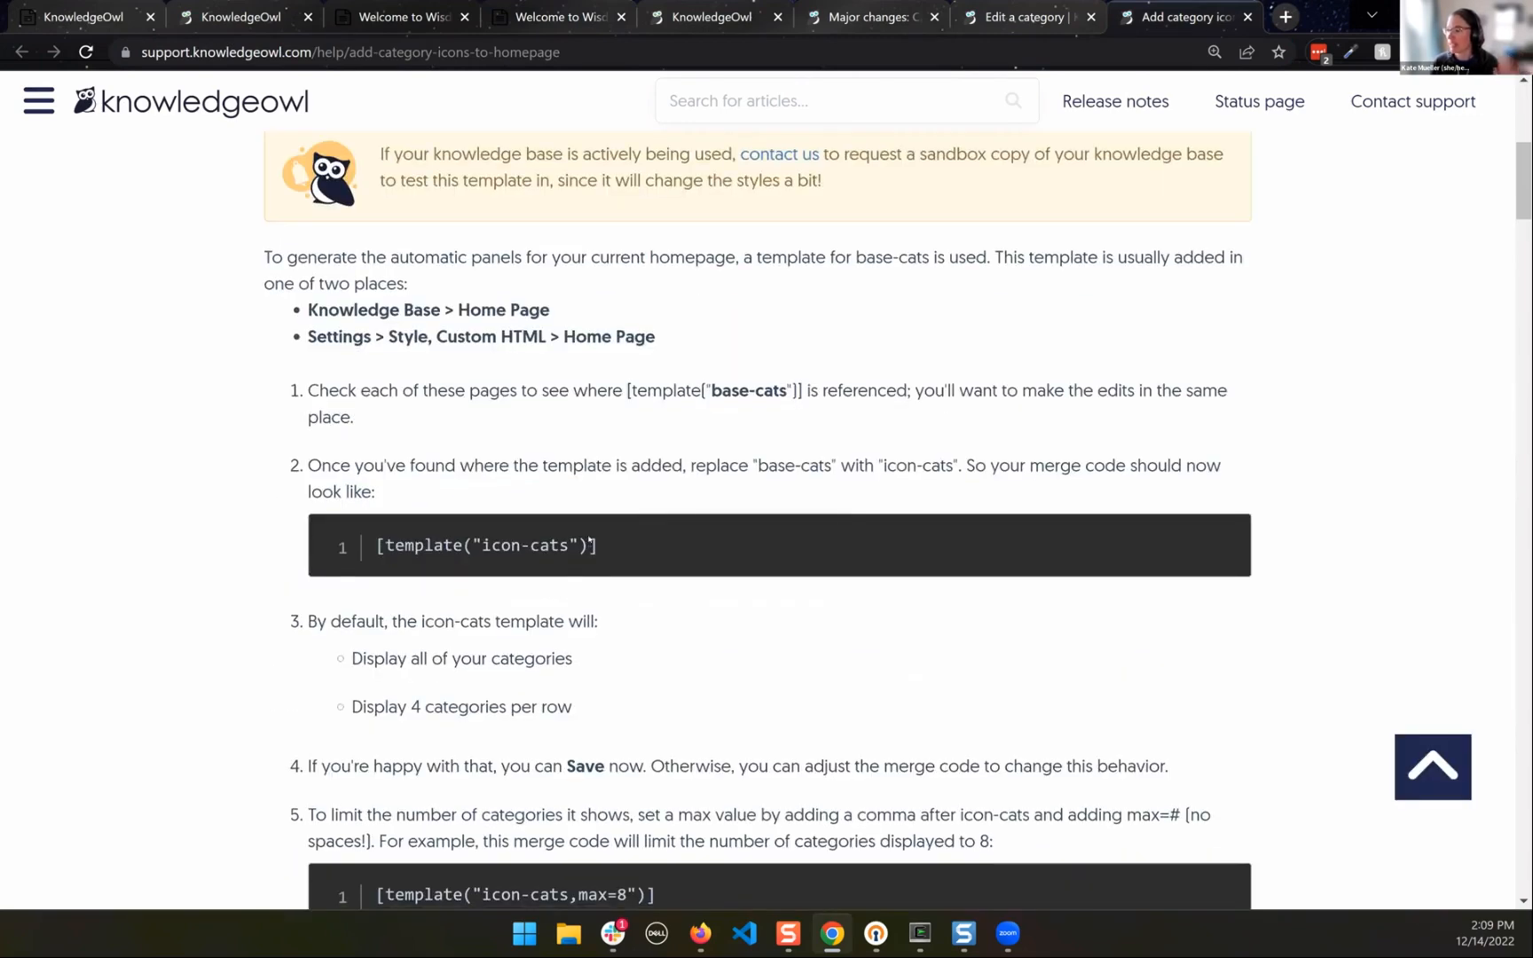
scroll(669, 483, "down", 2)
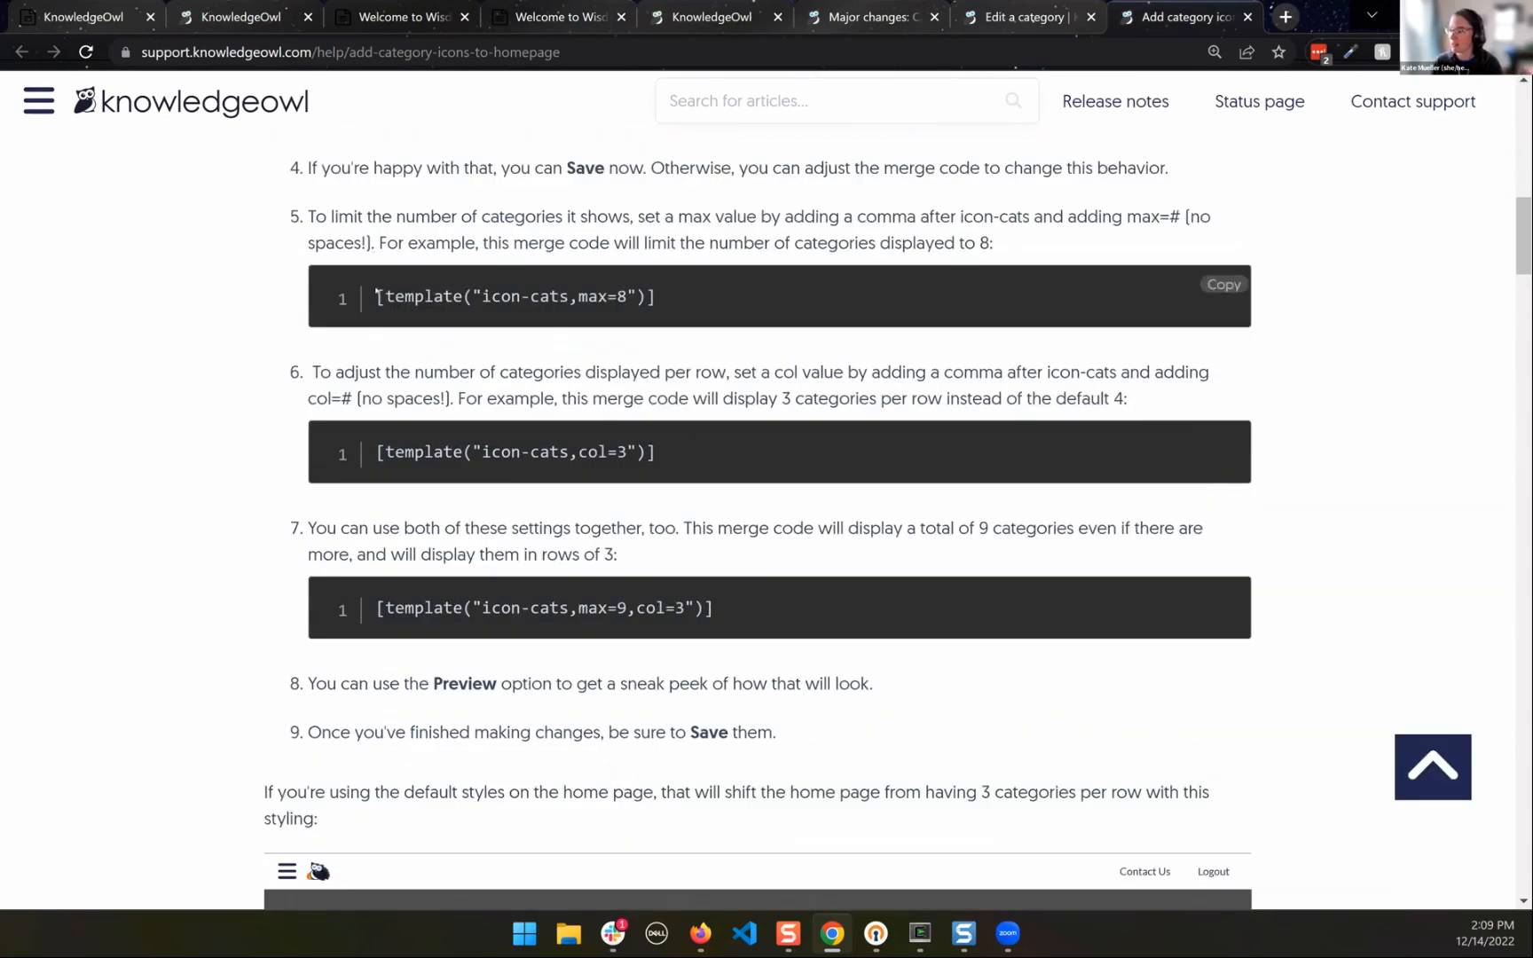
triple_click(665, 299)
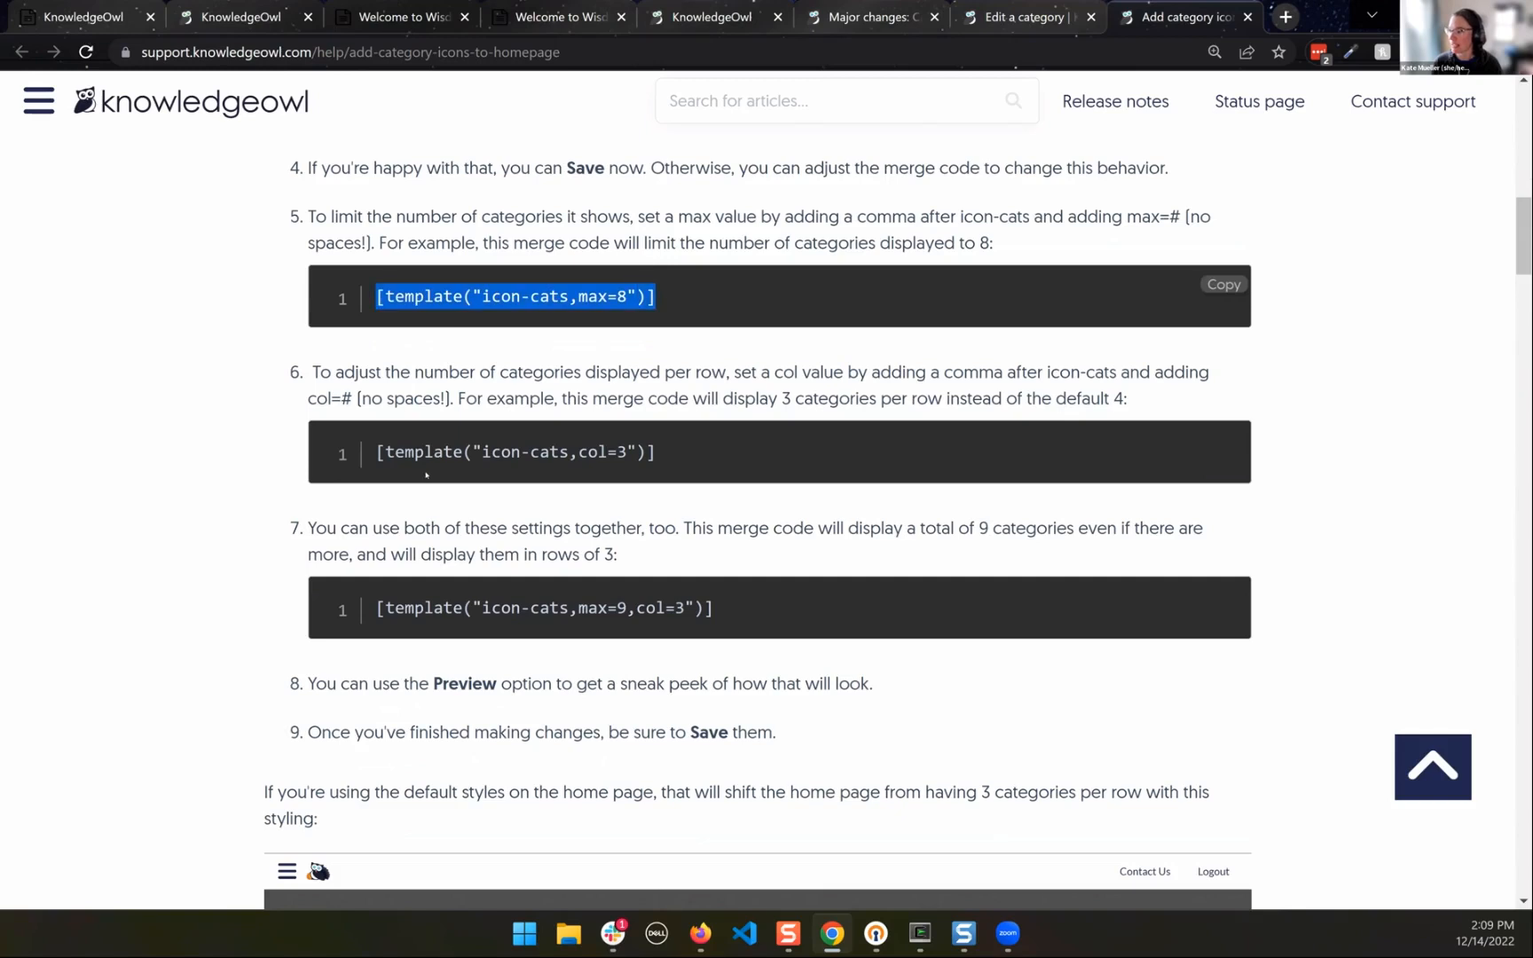
triple_click(730, 463)
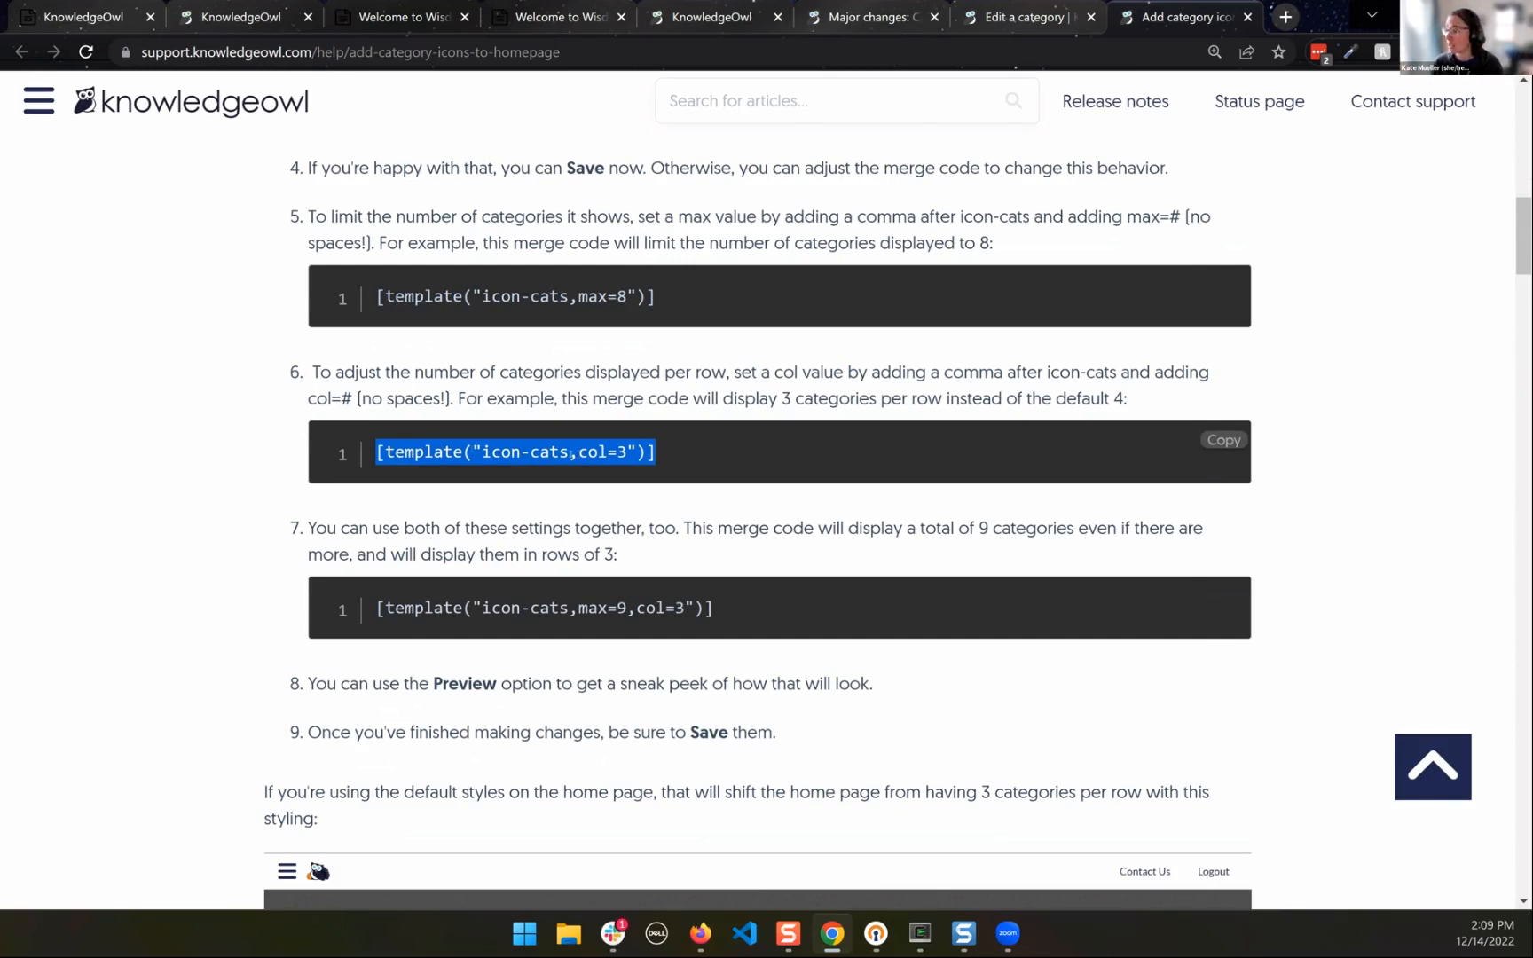
Check the col=3 example in the support article and the current category panel layout on the live homepage
left_click(637, 447)
left_click_drag(627, 453, 579, 453)
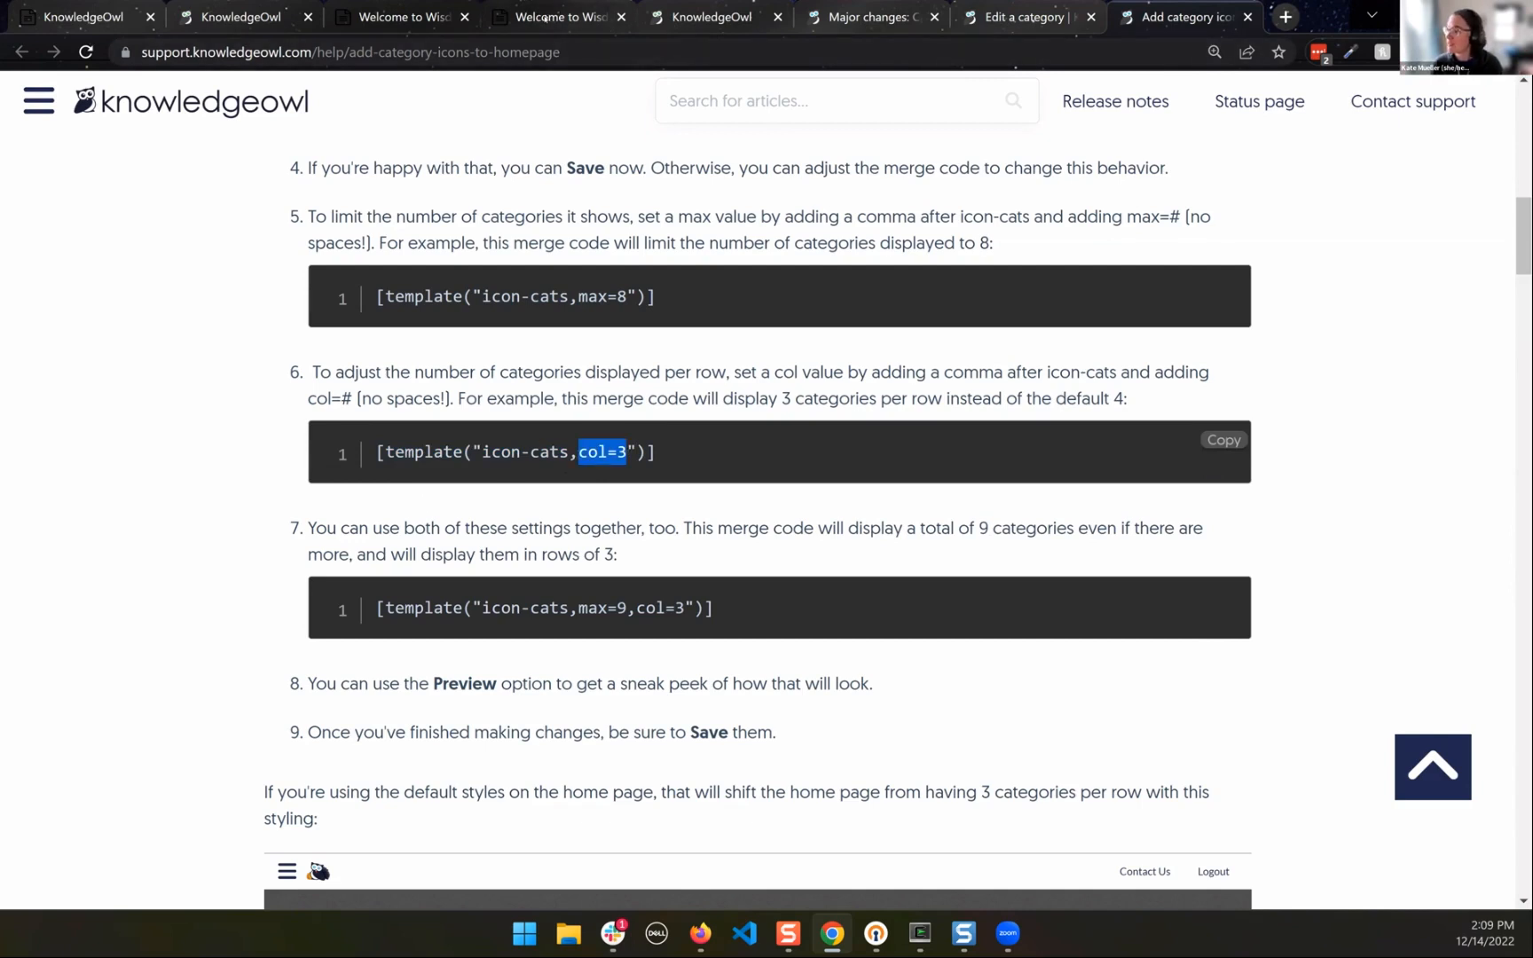
mouse_move(539, 10)
left_click(407, 11)
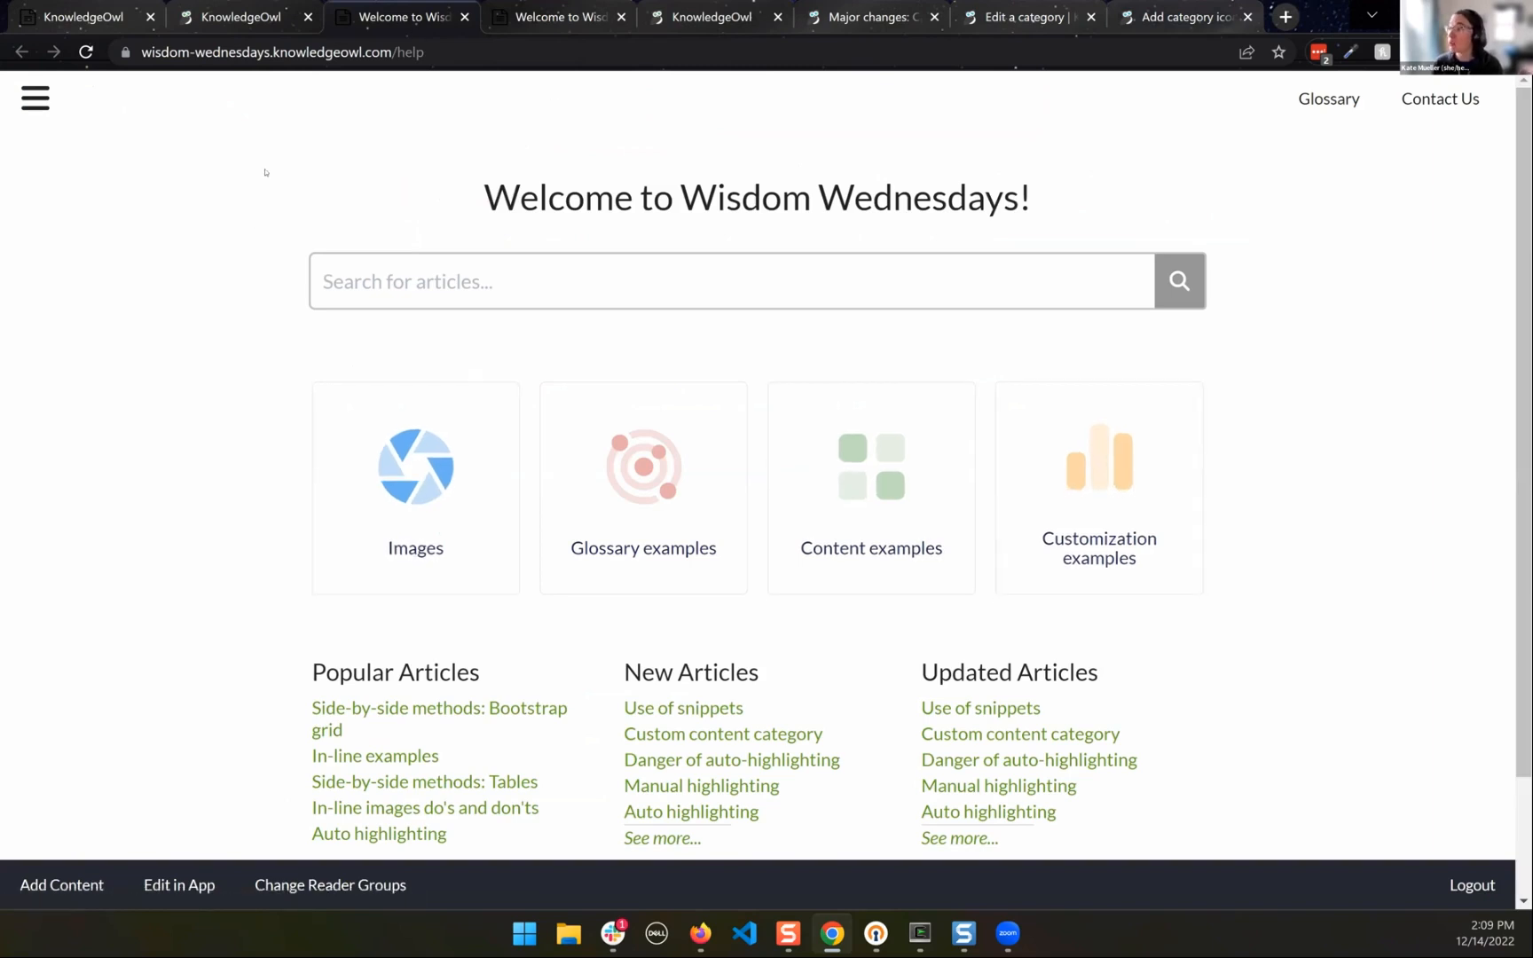
Change the home page body's merge code to [template("icon-cats,col=3")], save the home page, and reload the live homepage
left_click(231, 16)
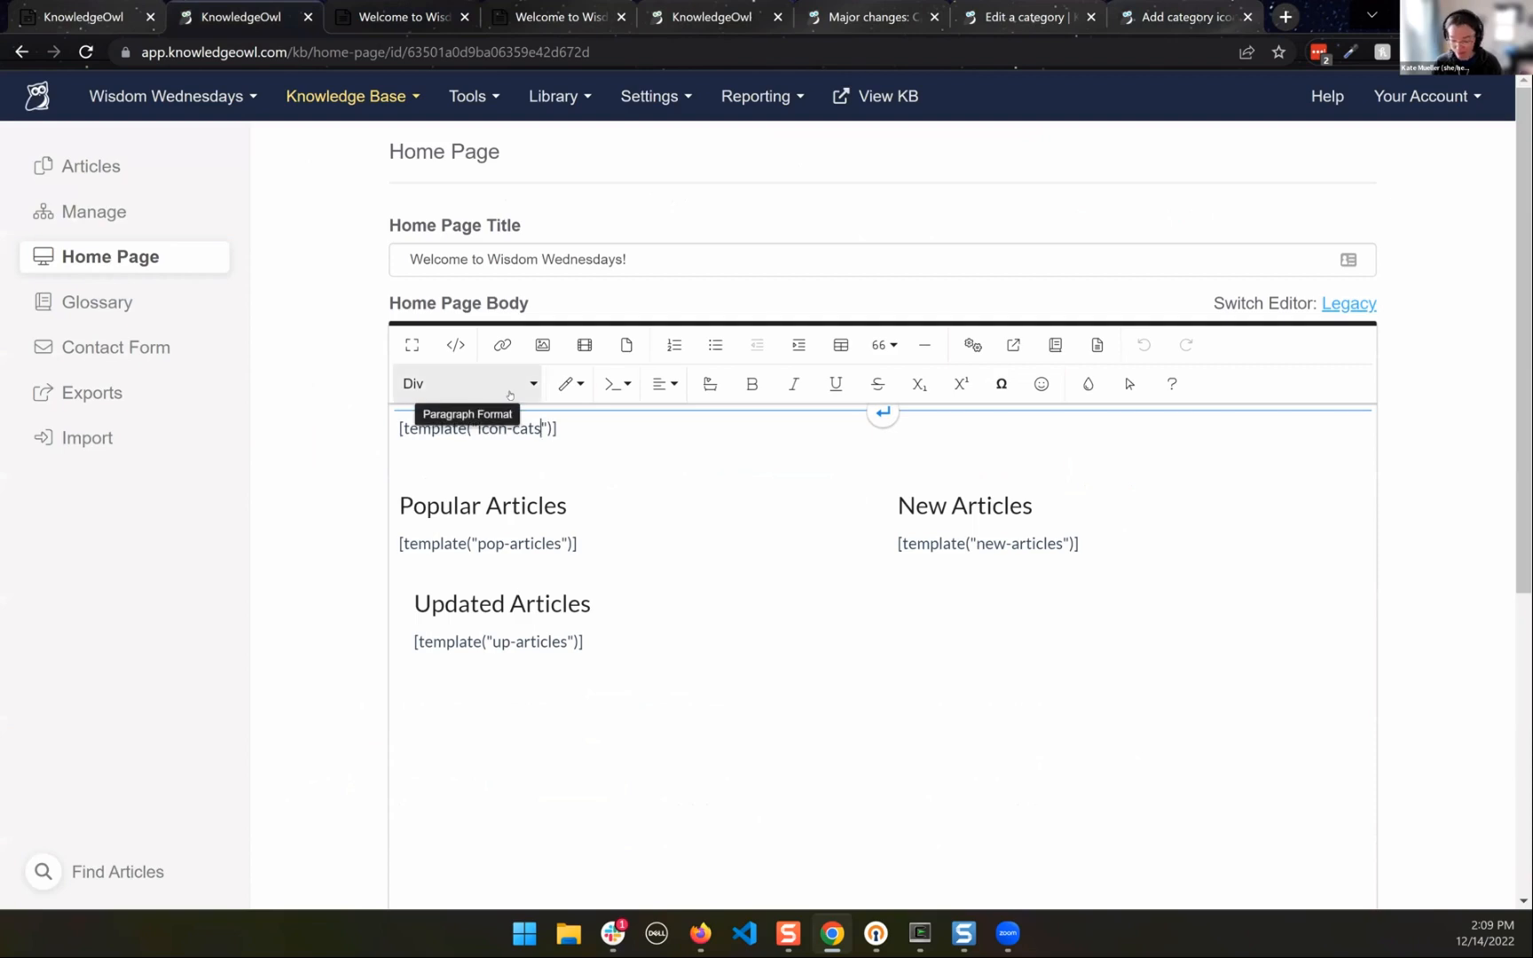
type(", col=3")
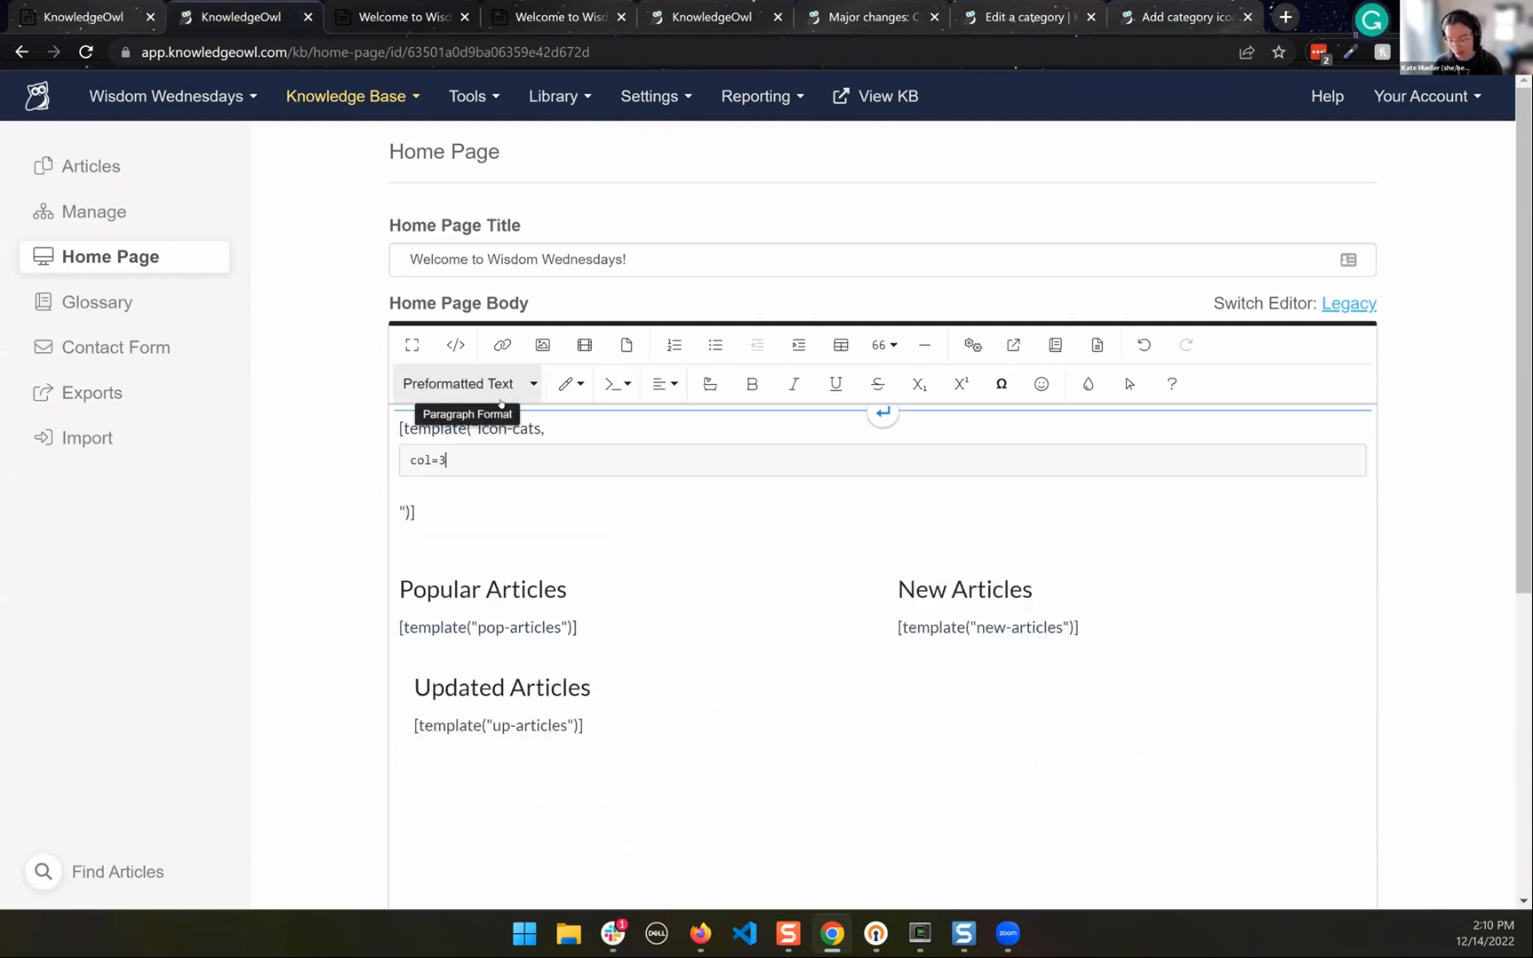
key("ctrl+z")
type("col=")
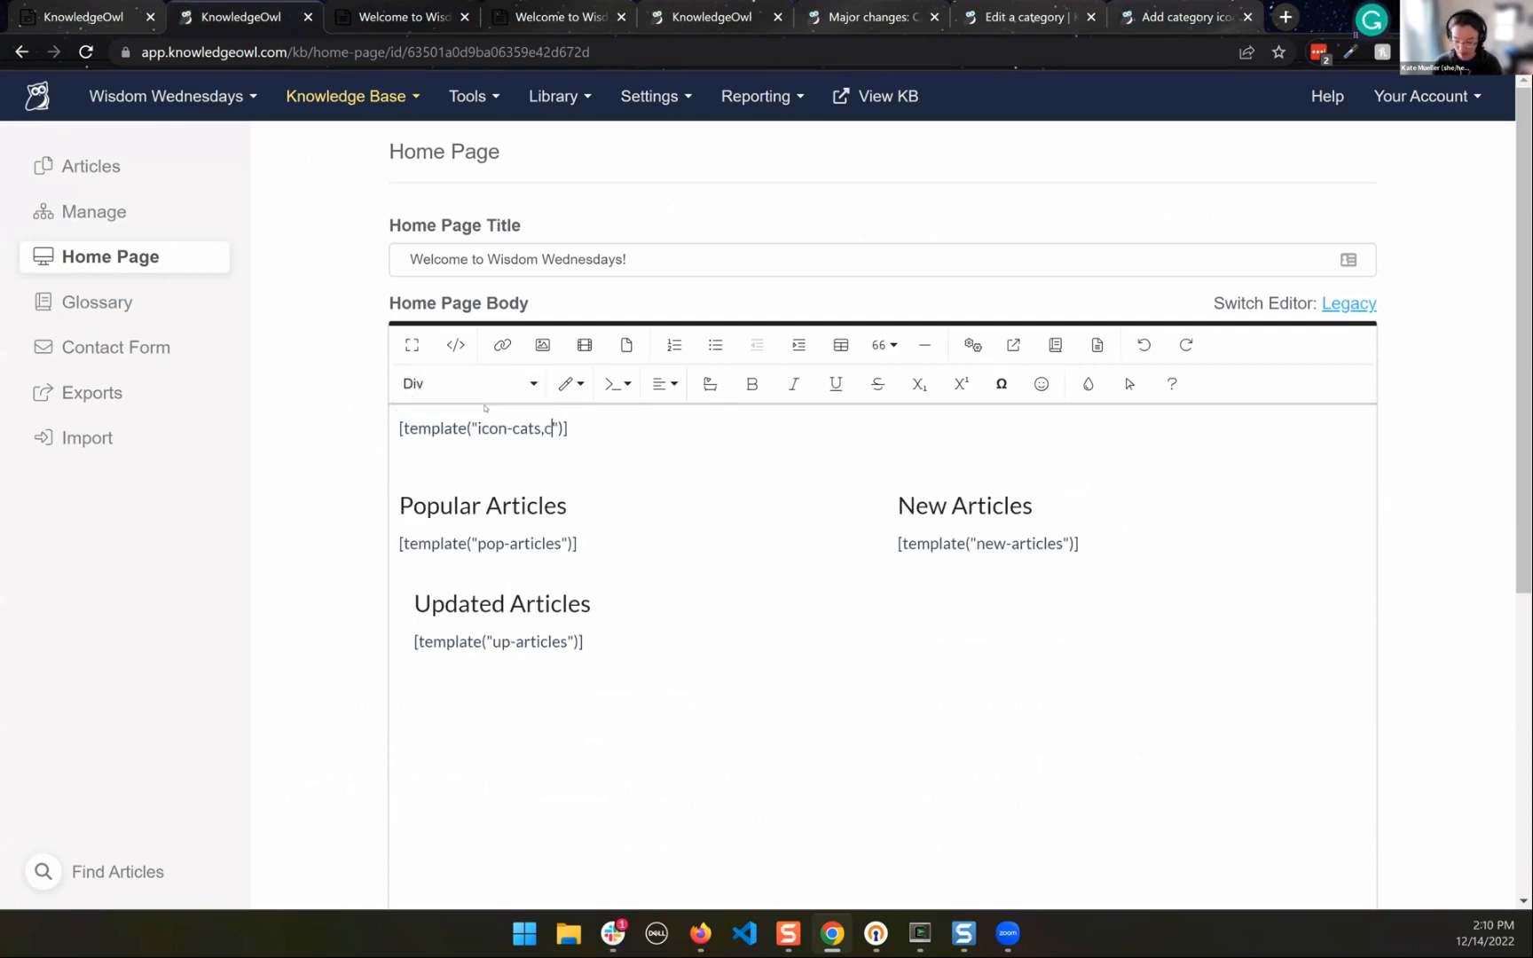
type("3")
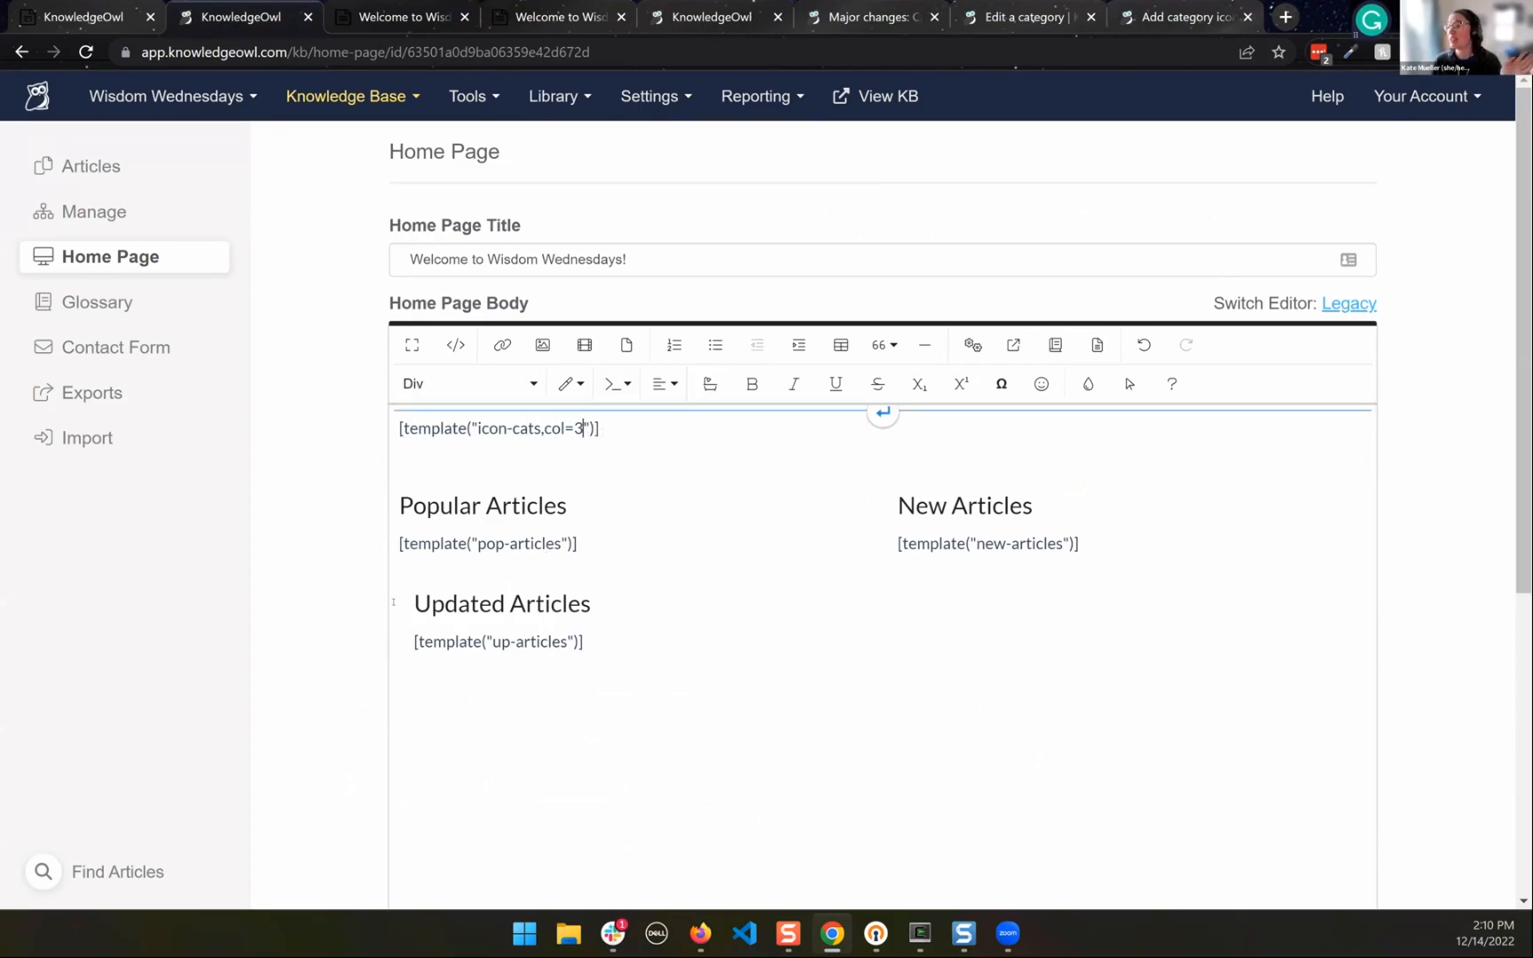
scroll(373, 607, "down", 3)
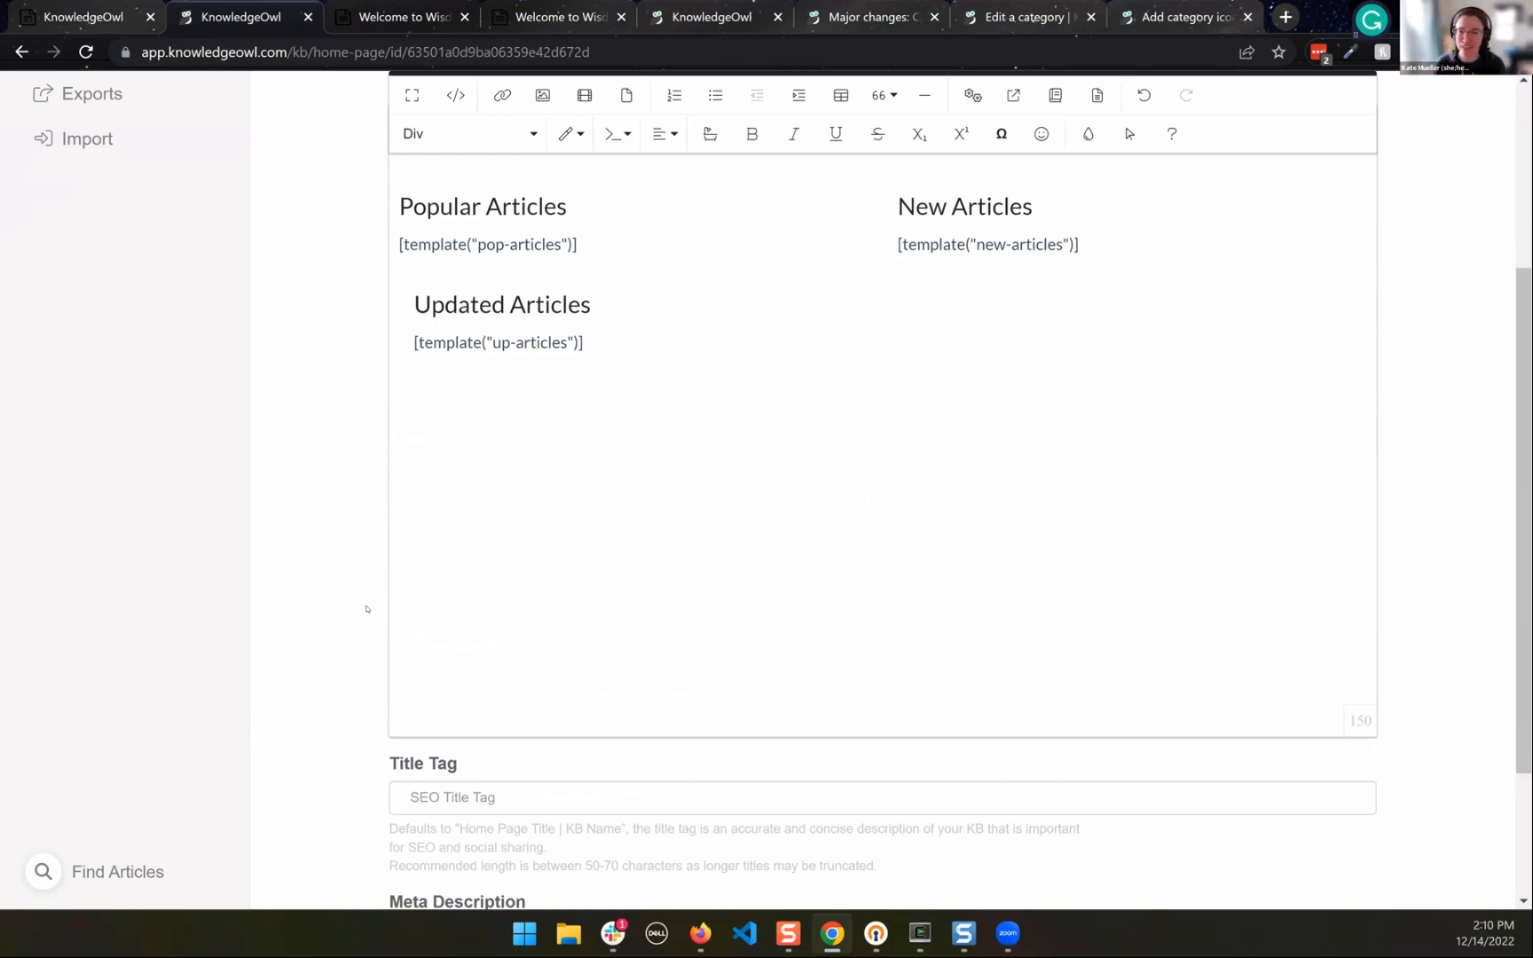
scroll(461, 754, "down", 3)
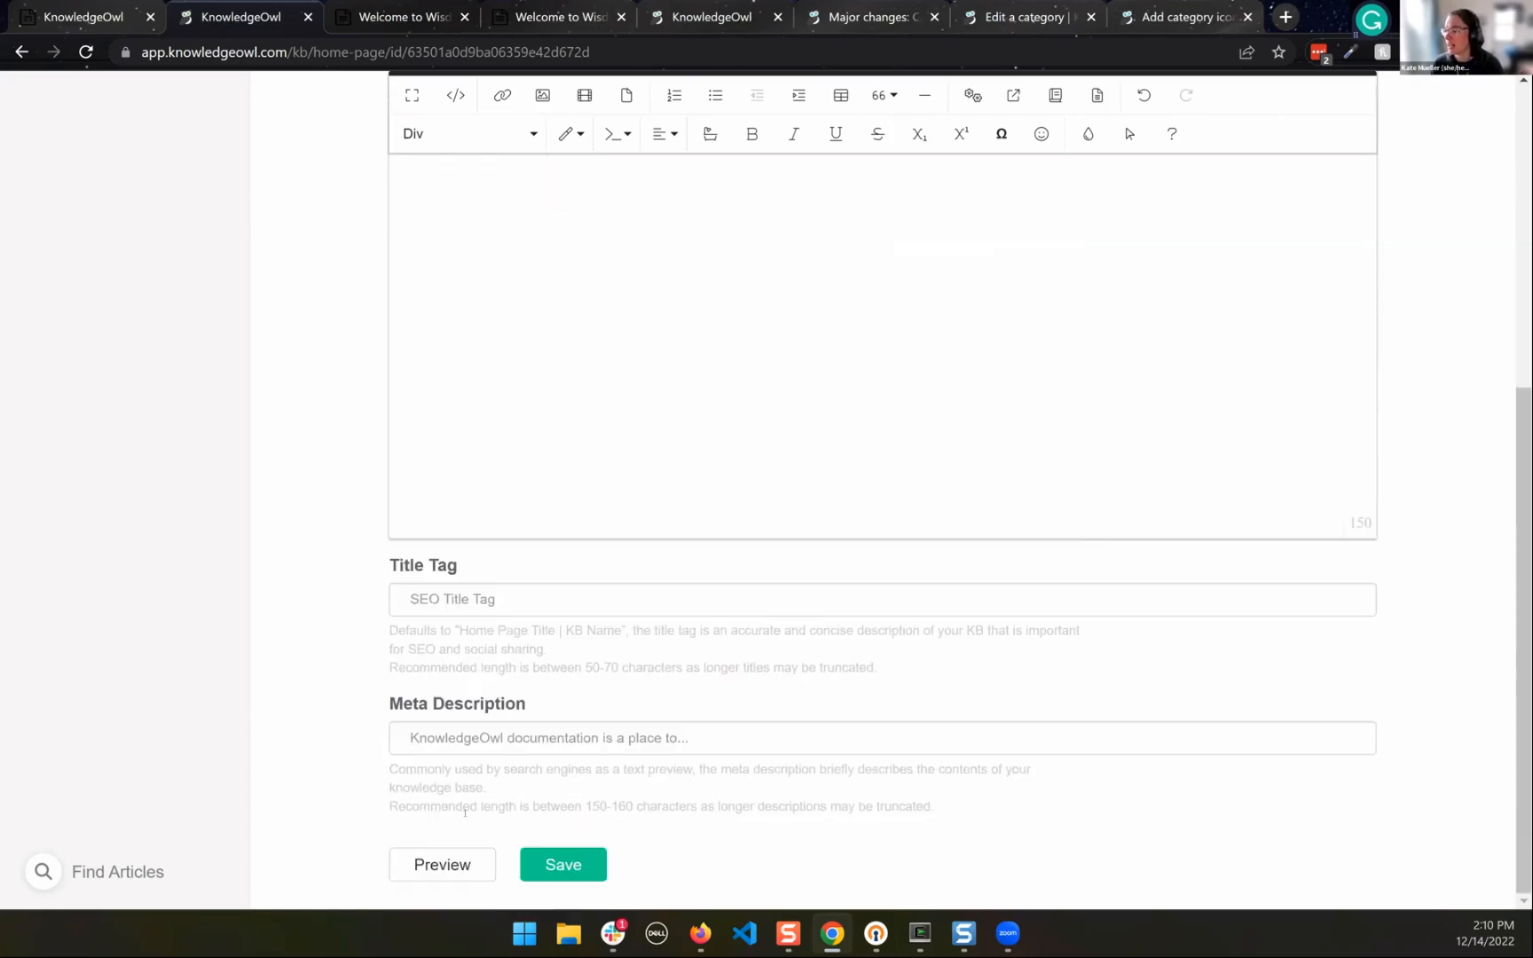
left_click(578, 865)
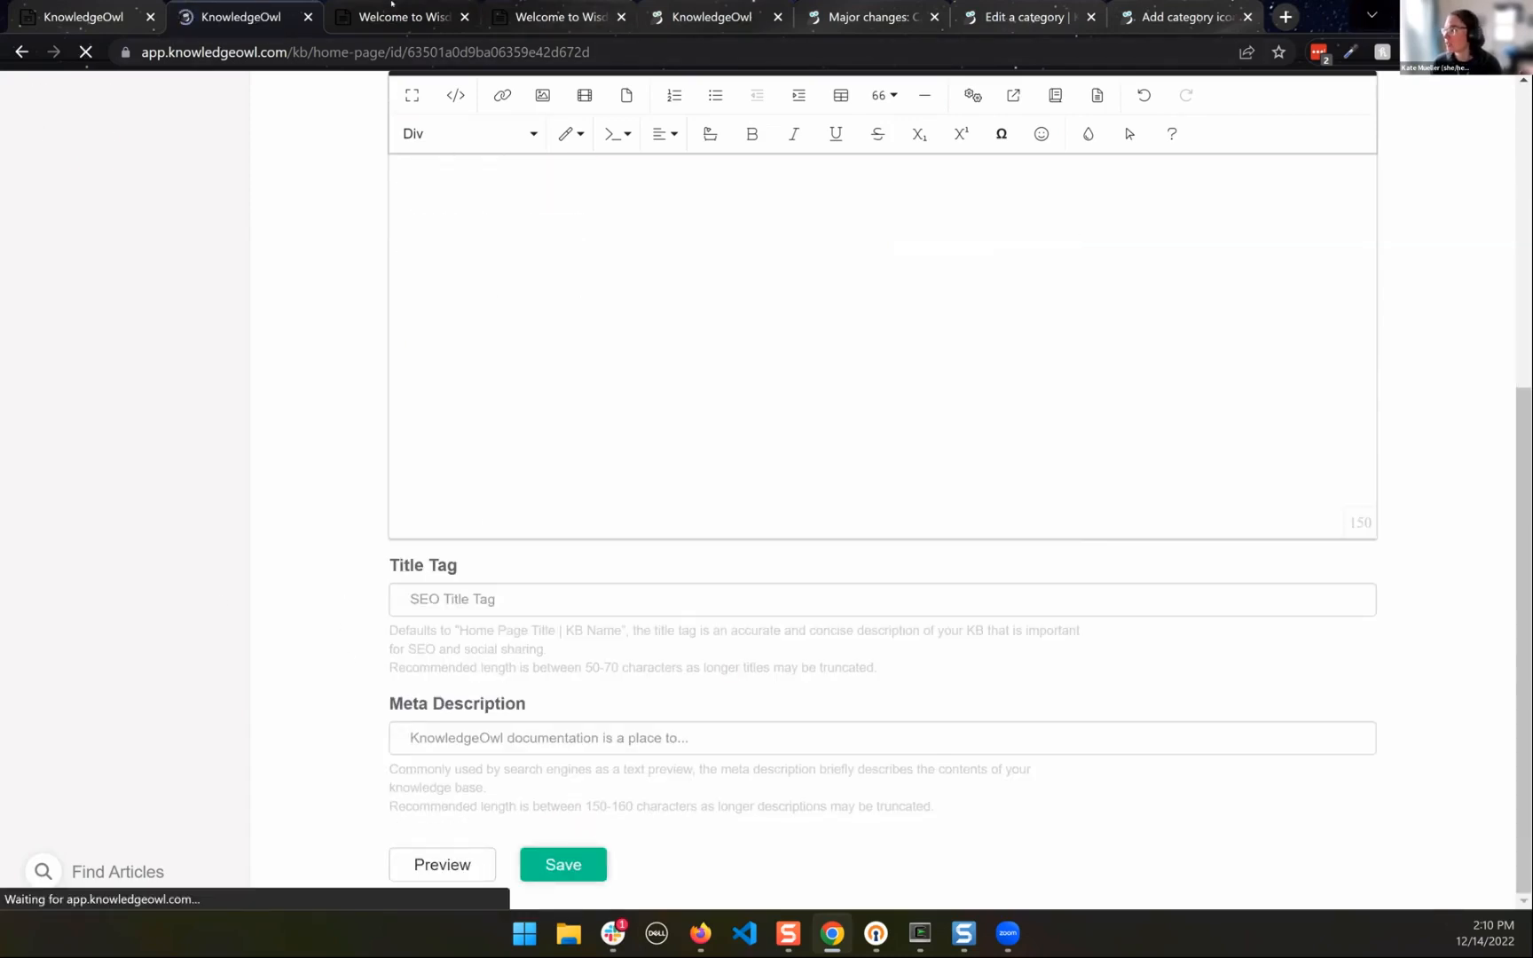
key("ctrl+Tab")
key("F5")
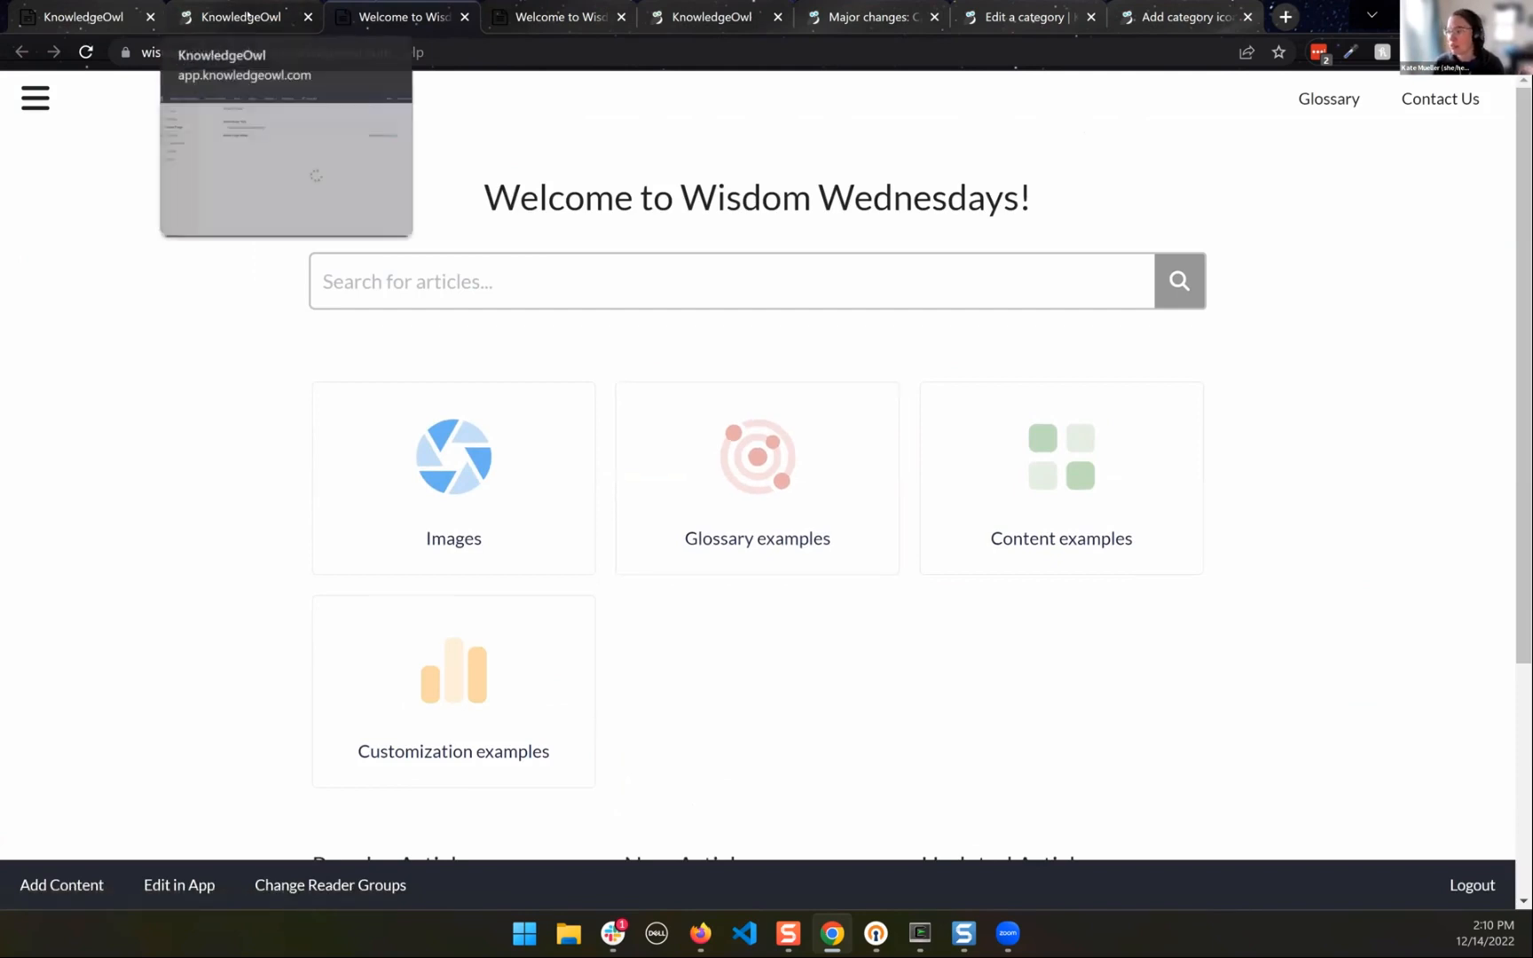
Review the home page merge code and the max=9 option in the support article's combined max and col example
left_click(249, 17)
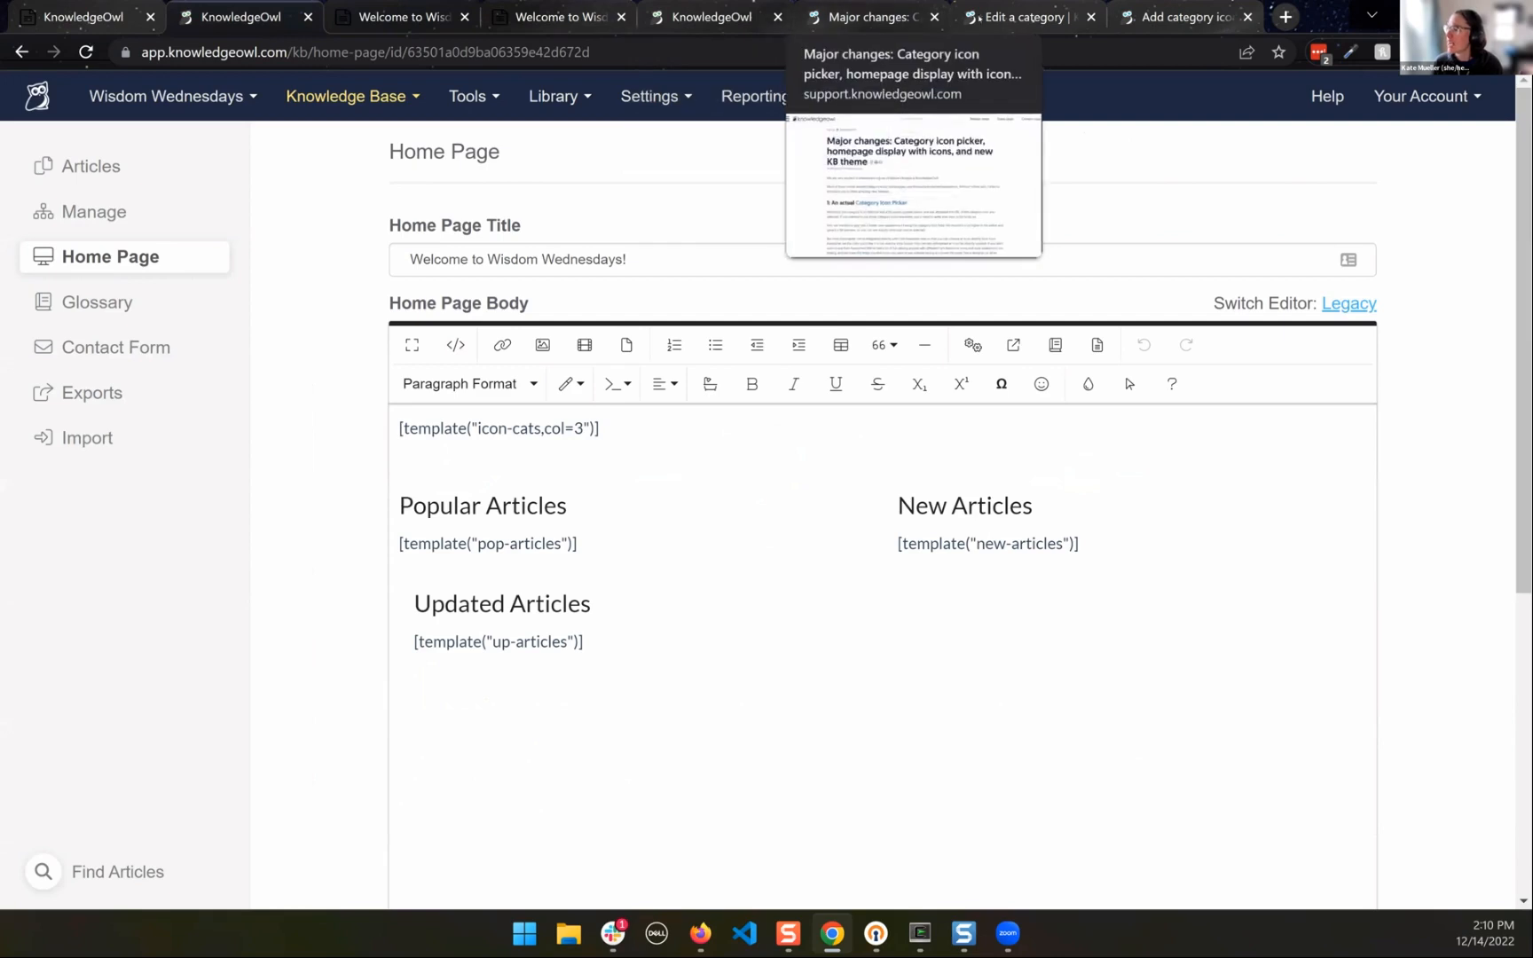
left_click(1023, 18)
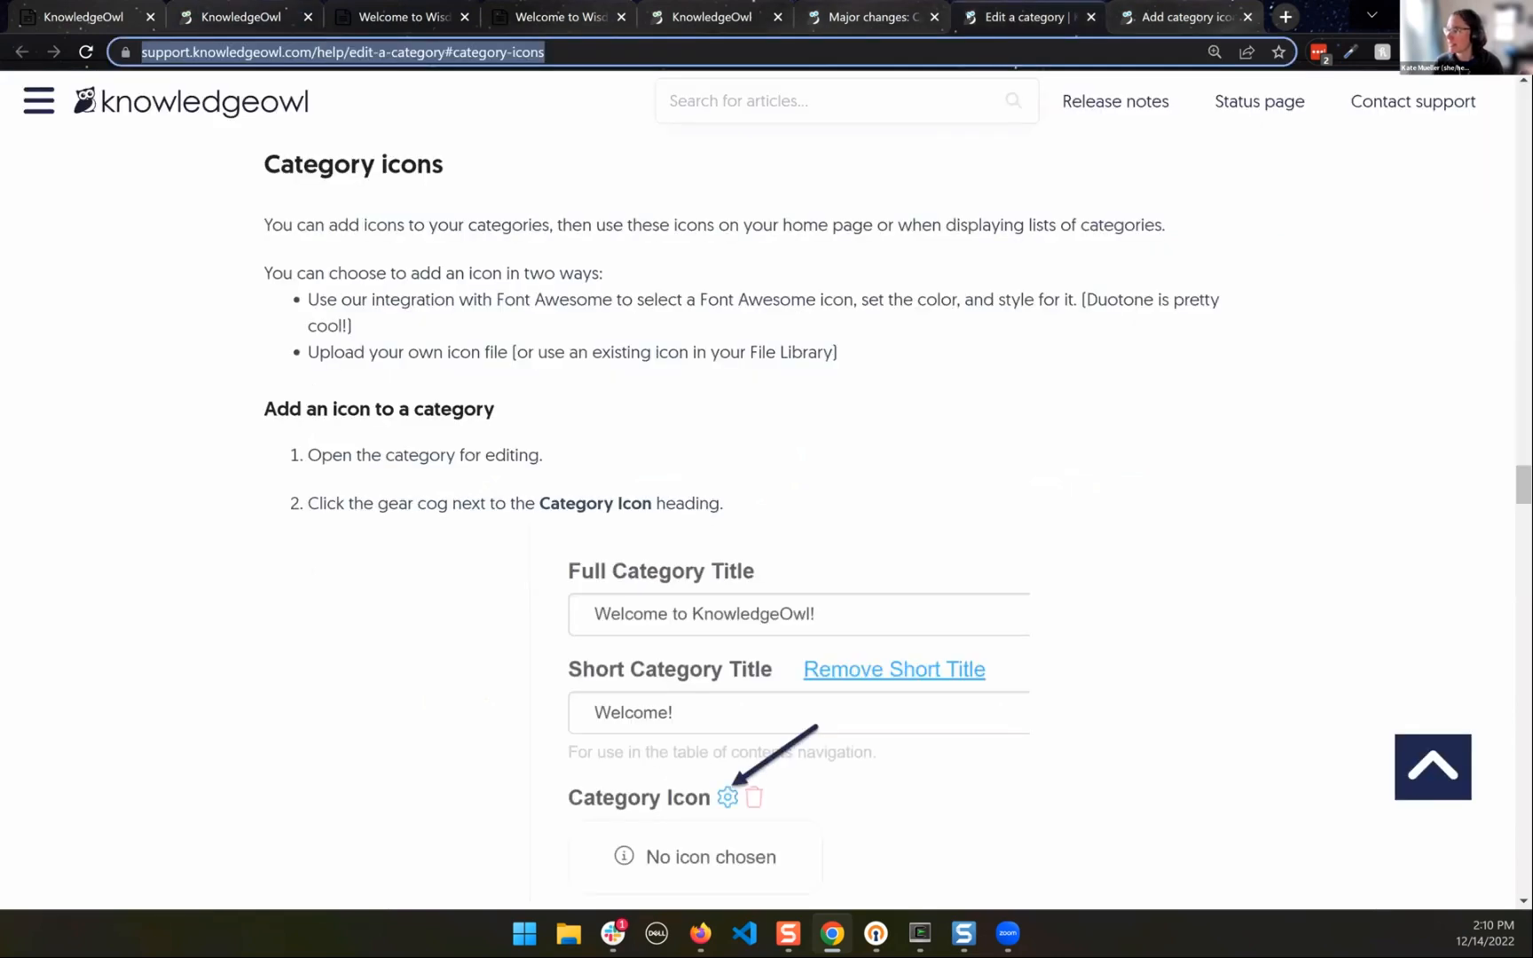
left_click(1184, 17)
left_click(584, 606)
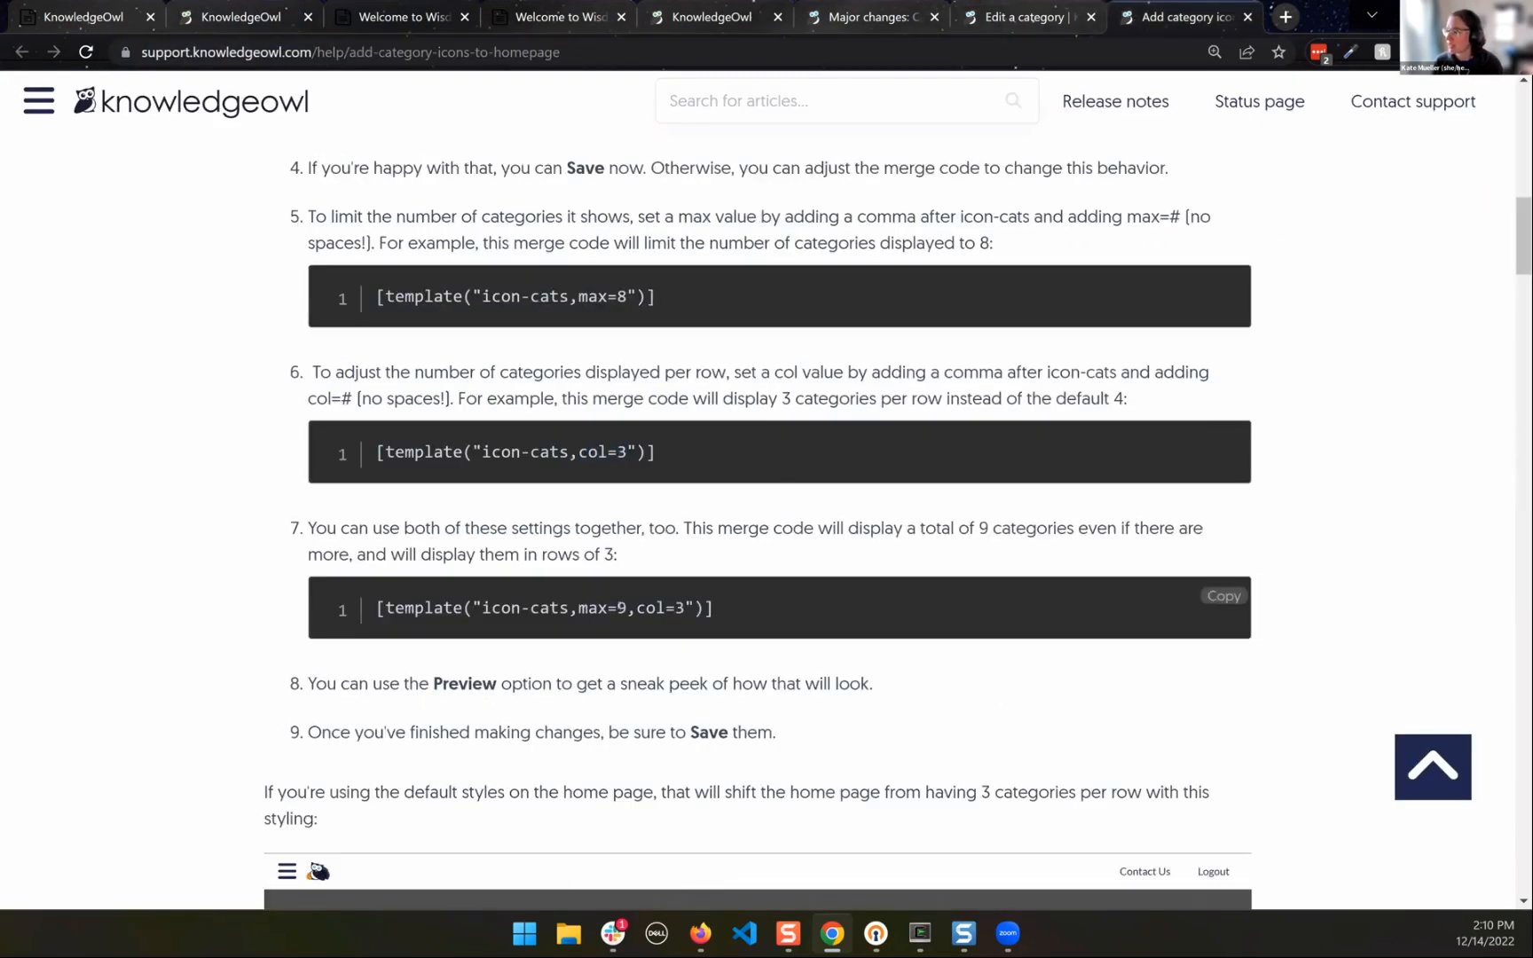
left_click_drag(579, 608, 628, 607)
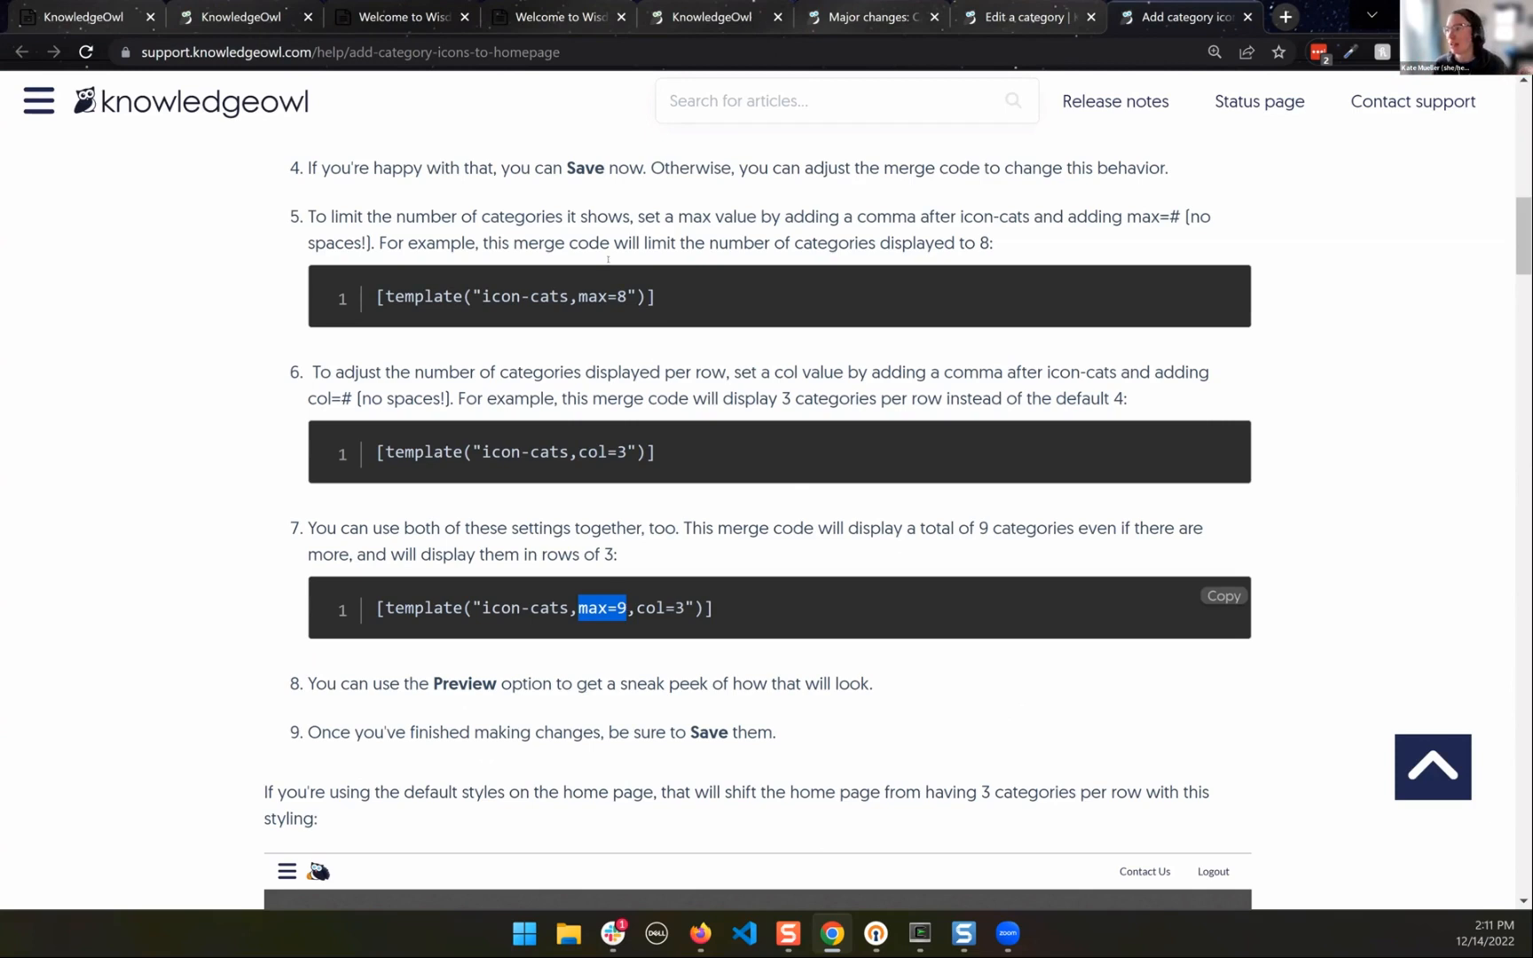
Open the knowledge base articles in a separate tab and open the Images category for editing, down to its content restrictions
left_click(255, 11)
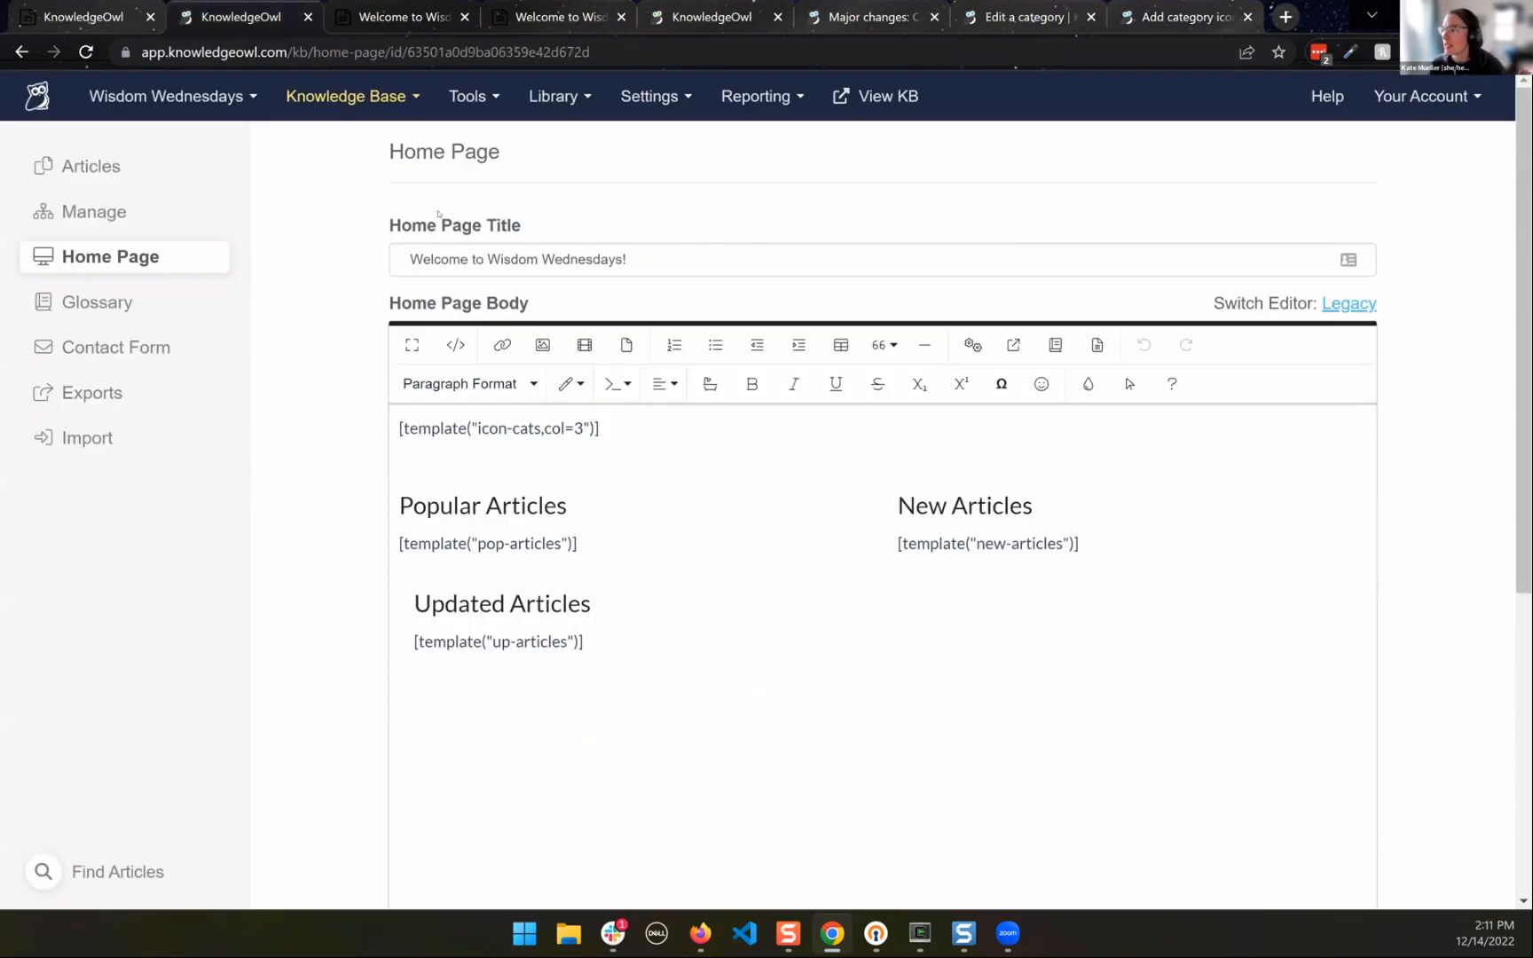
left_click(379, 94)
right_click(373, 162)
left_click(425, 181)
key("ctrl+Tab")
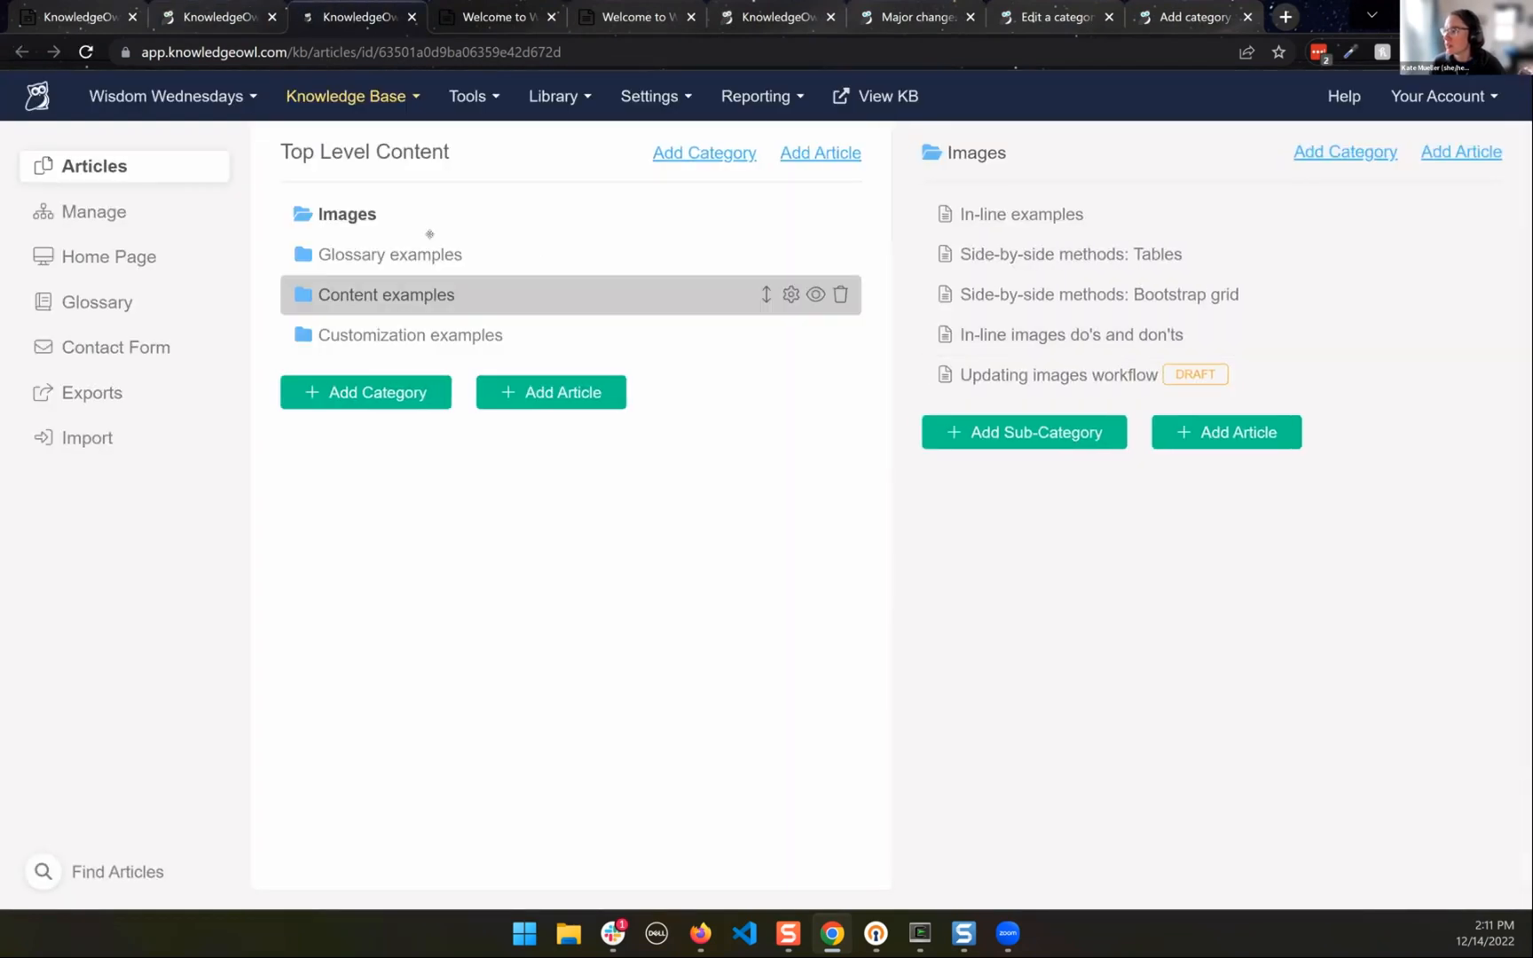
left_click(976, 153)
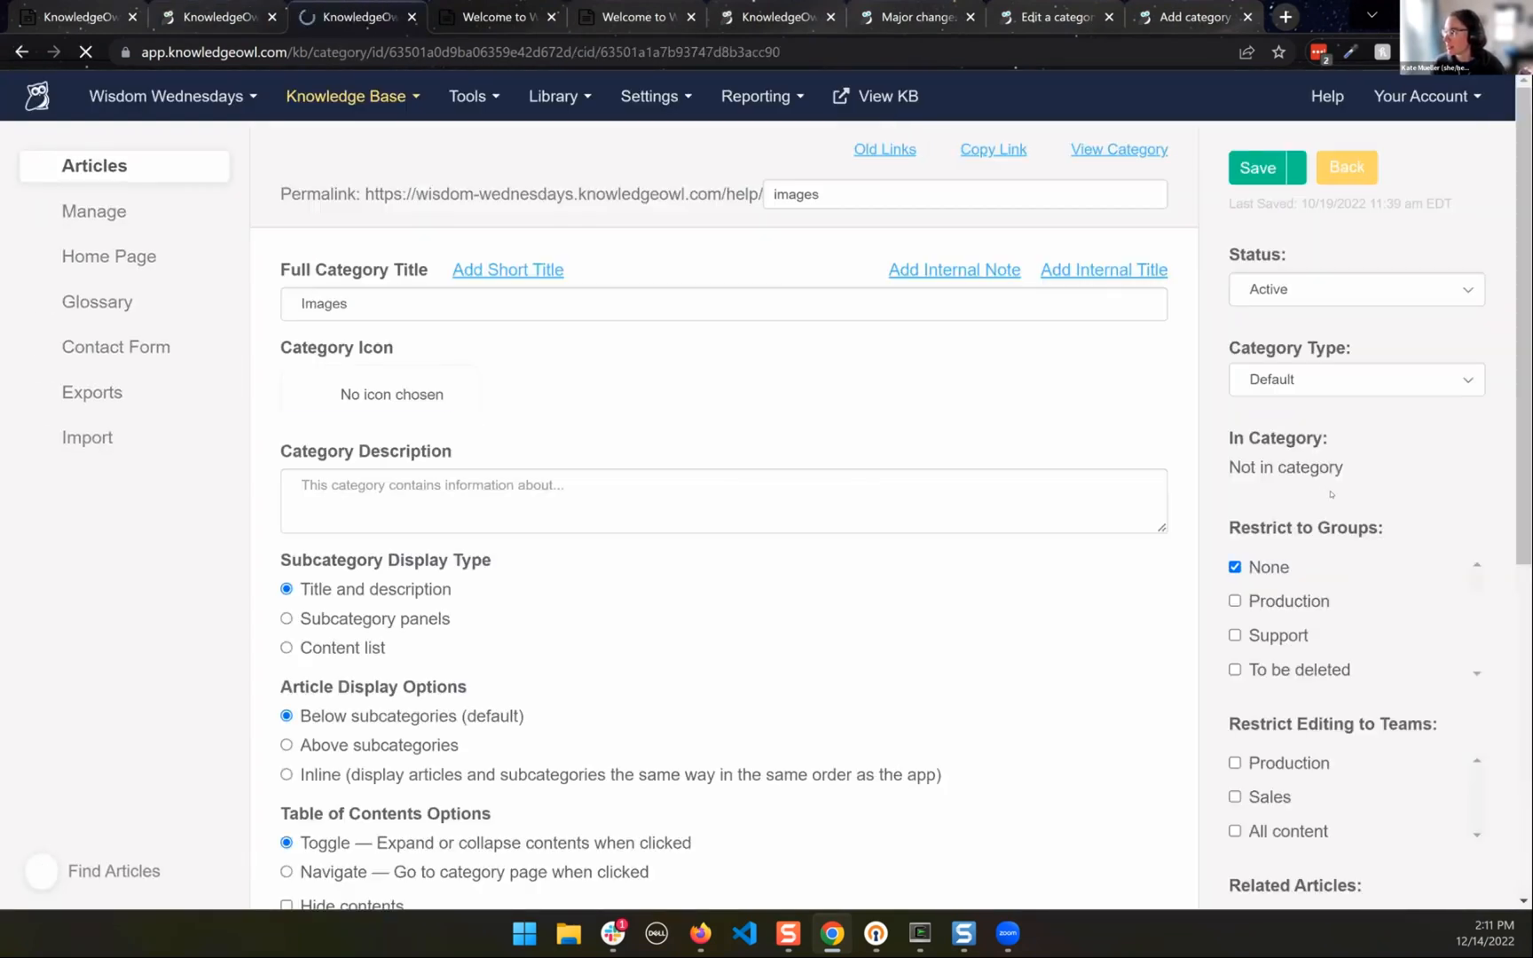
scroll(1329, 533, "down", 5)
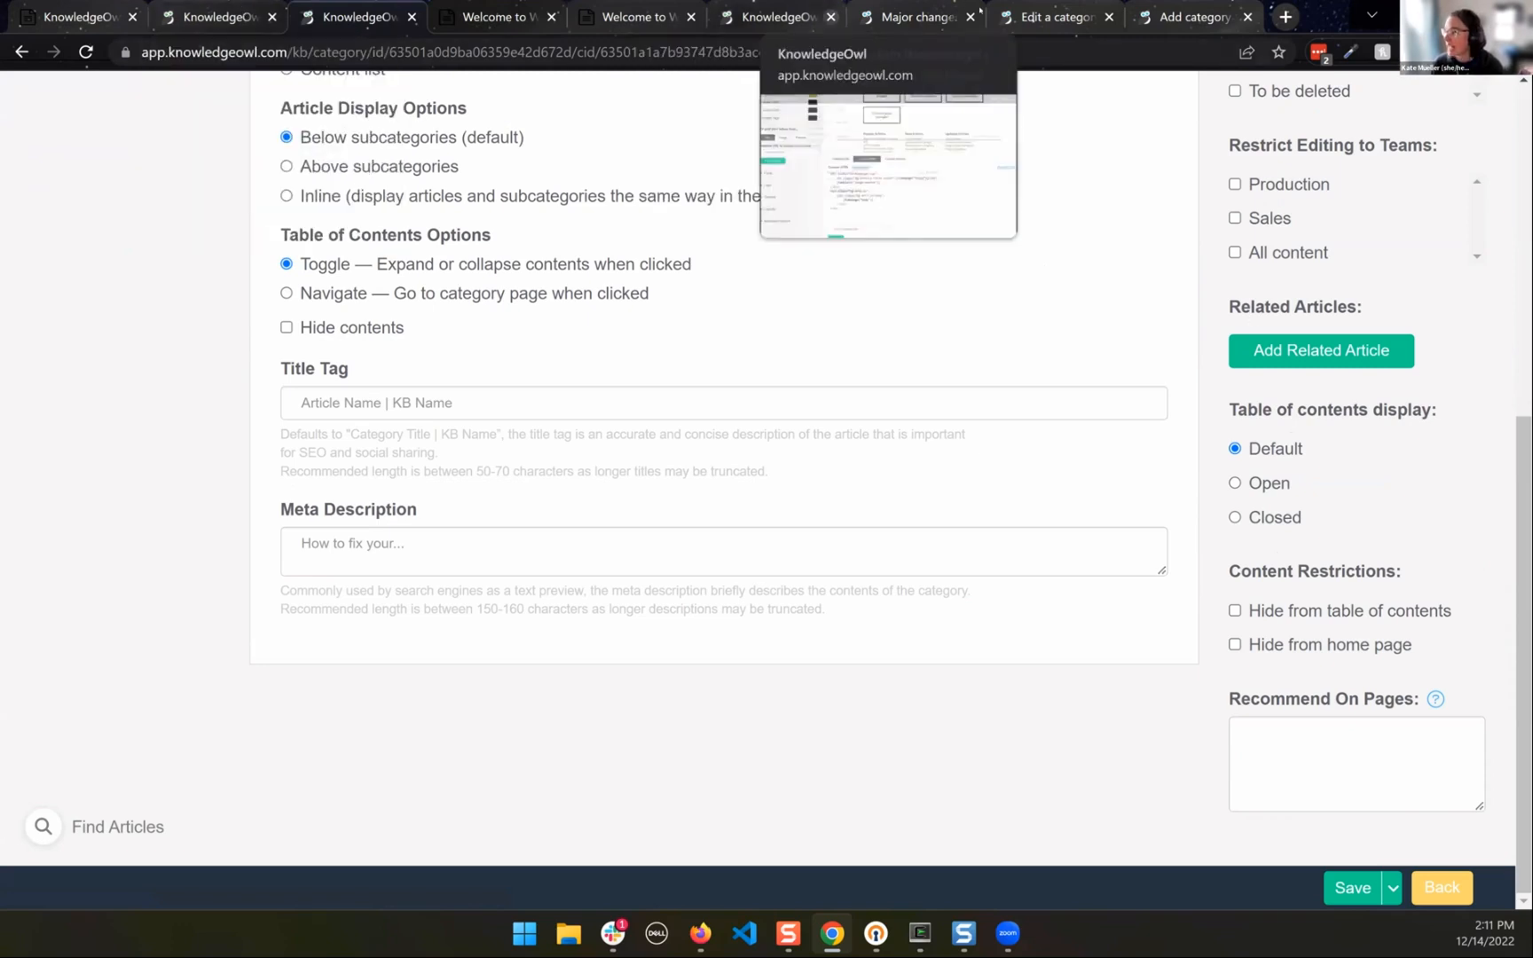
Change the home page merge code to [template("icon-cats,max=3,col=3")], save the home page, and reload the live homepage
left_click(1115, 11)
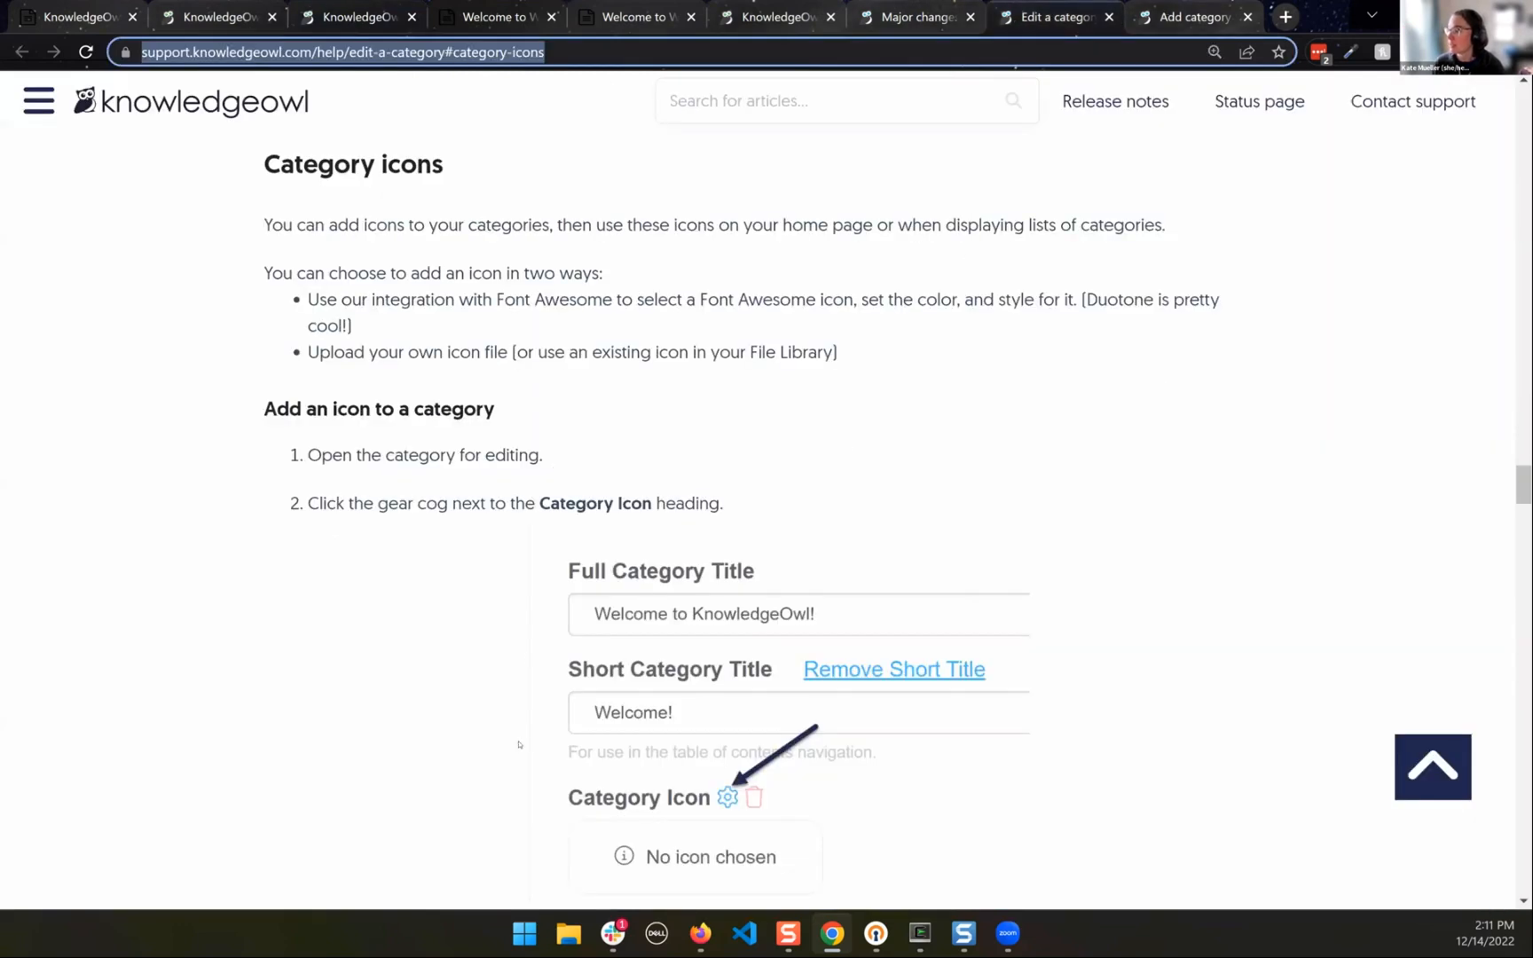
key("ctrl+Tab")
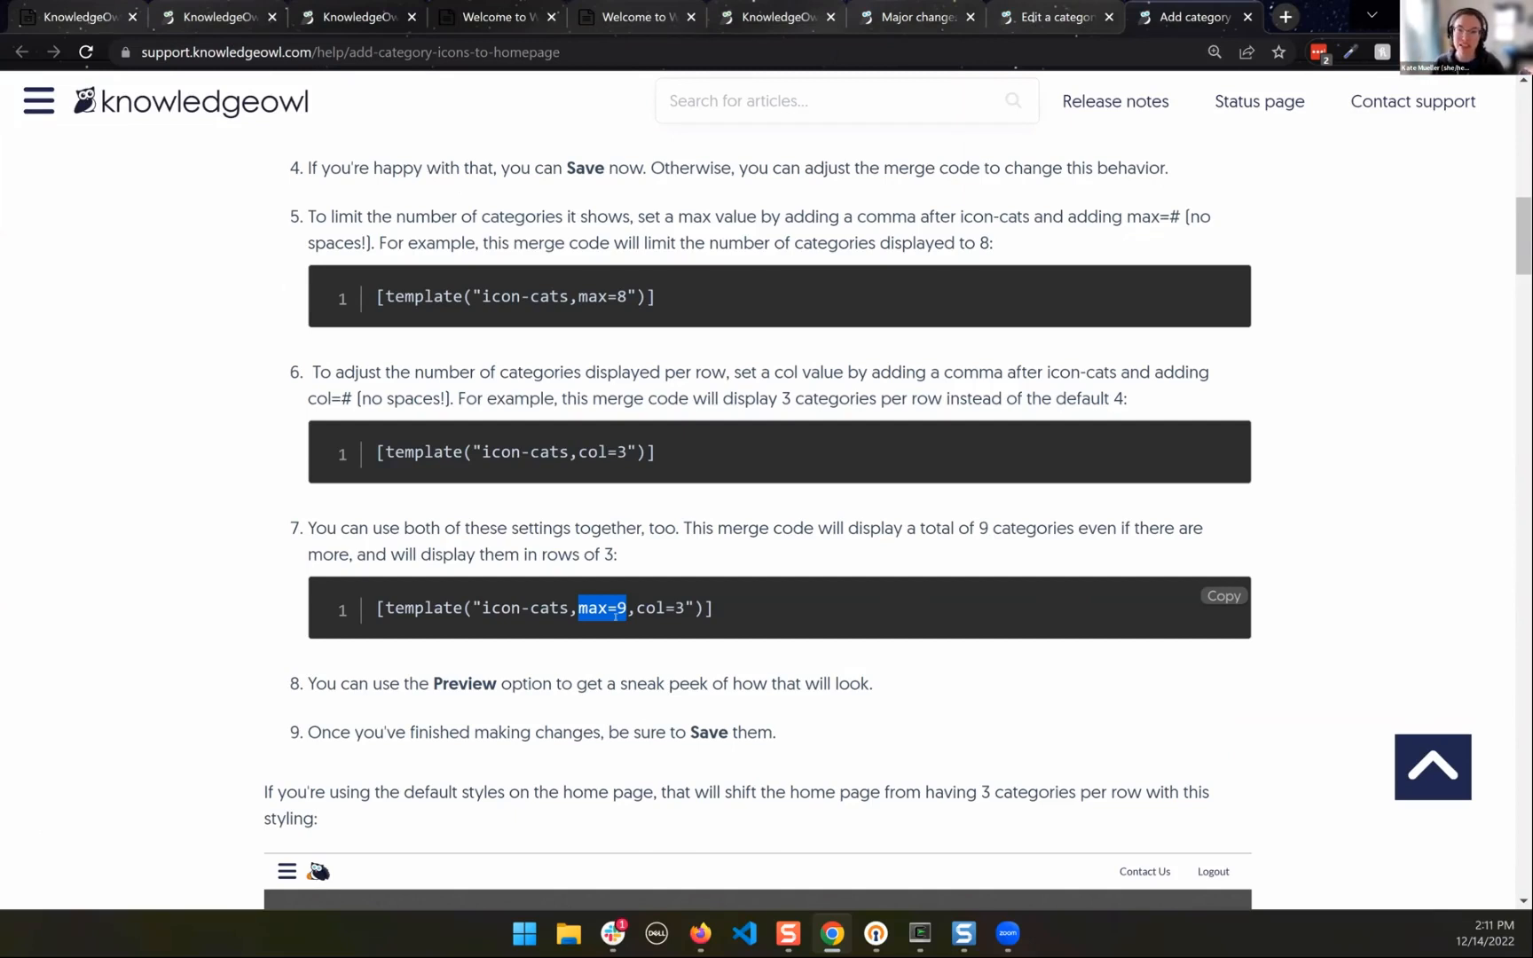
left_click(218, 16)
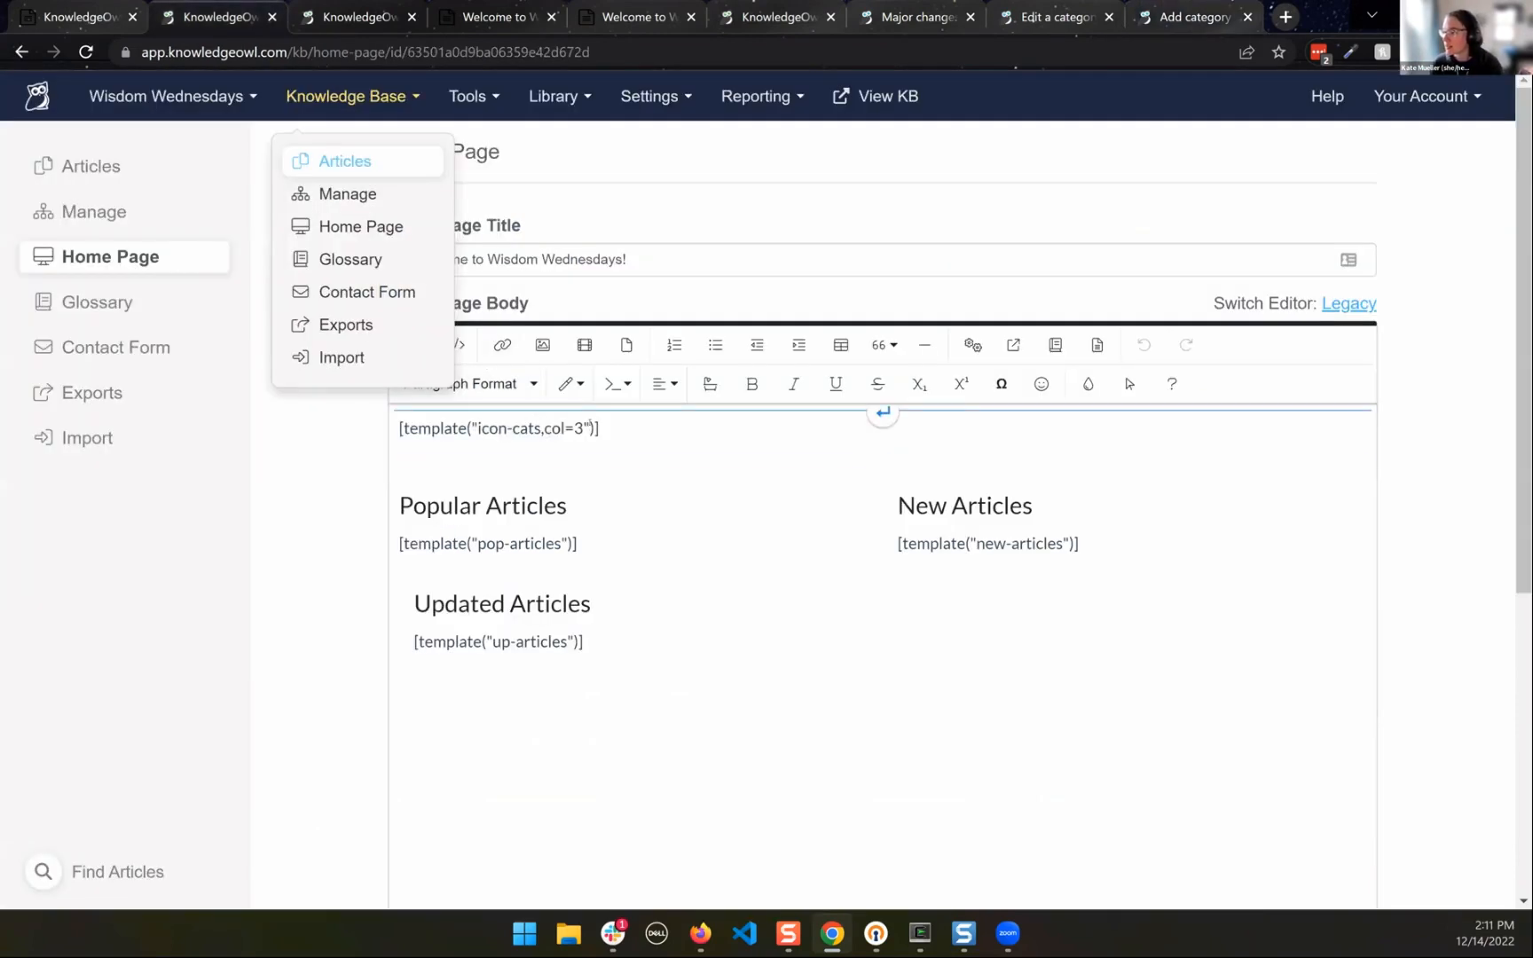
type("max=")
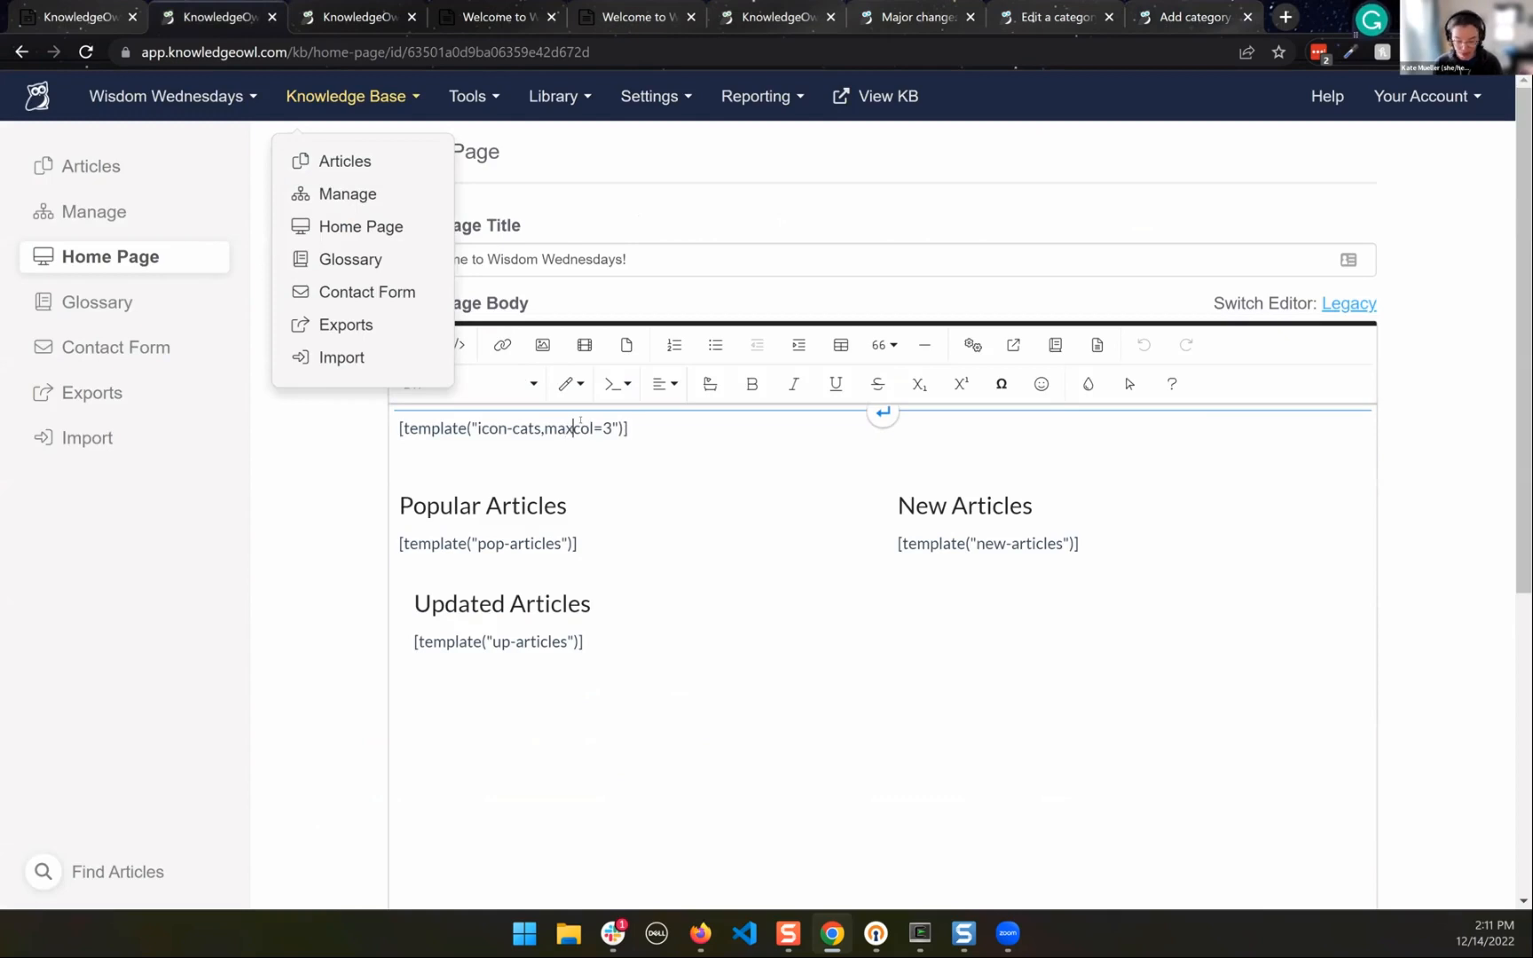
type("3,")
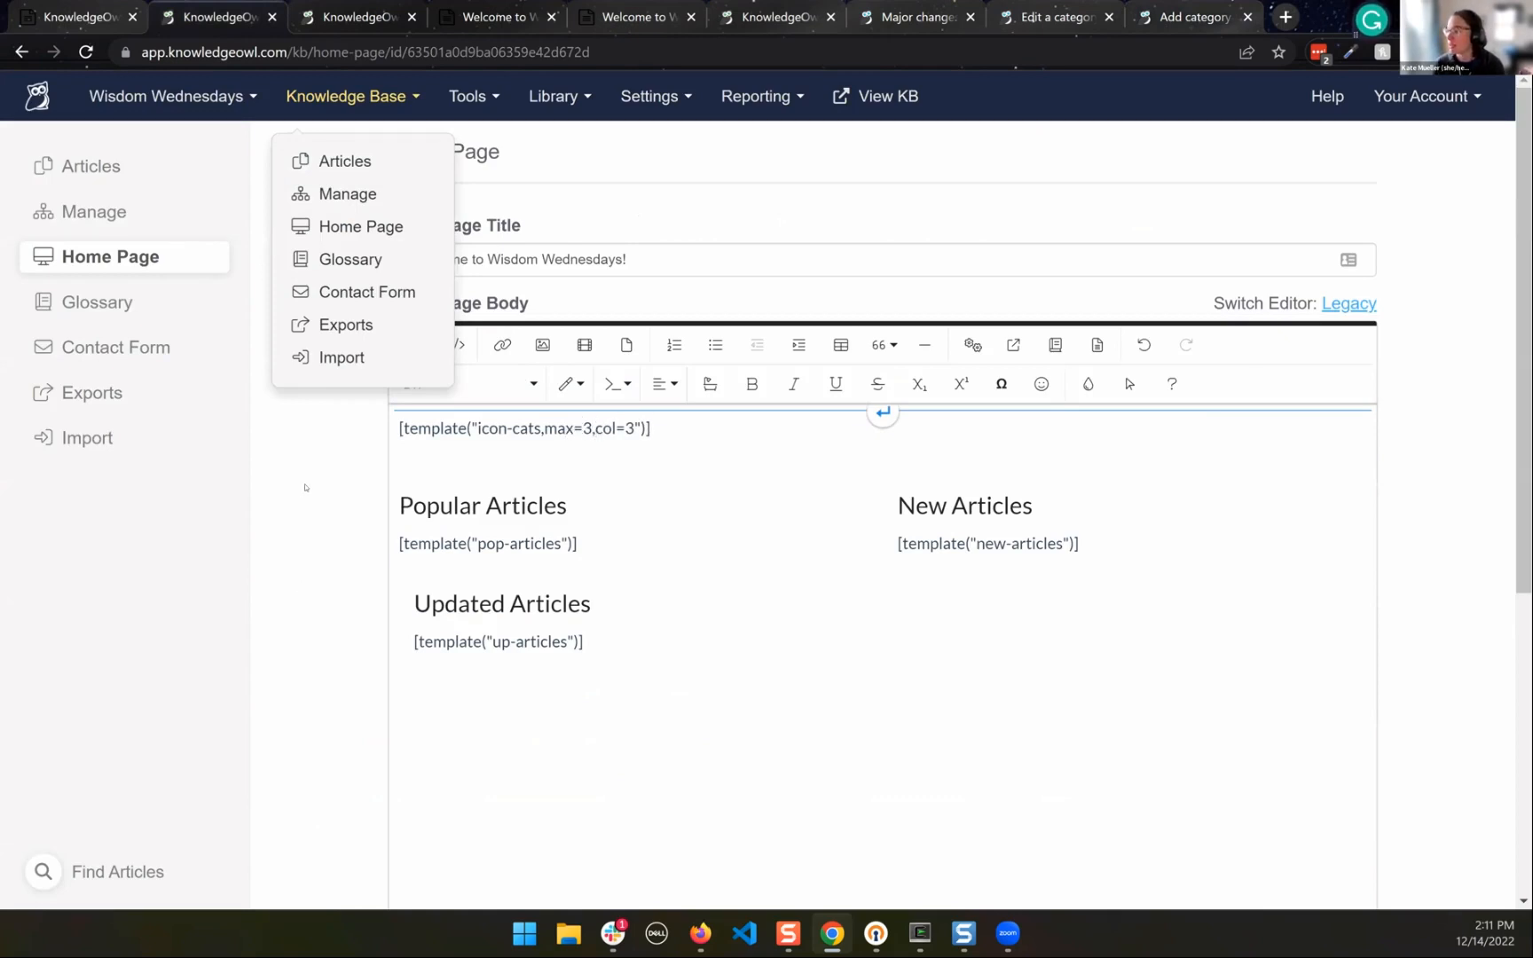
left_click(587, 447)
scroll(587, 446, "down", 7)
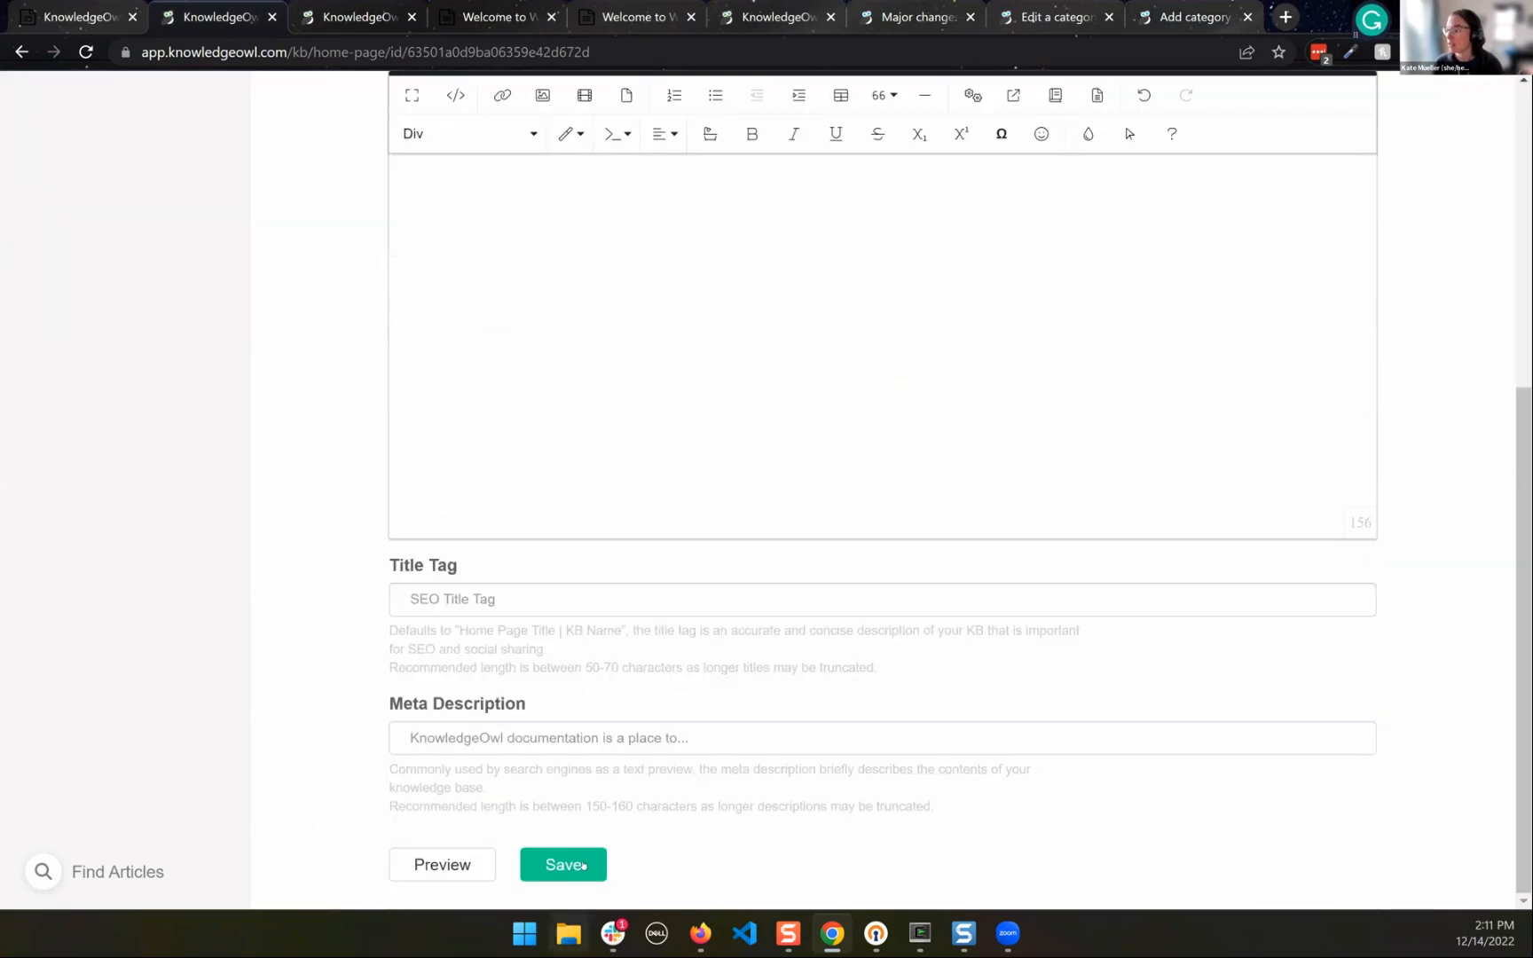
left_click(571, 862)
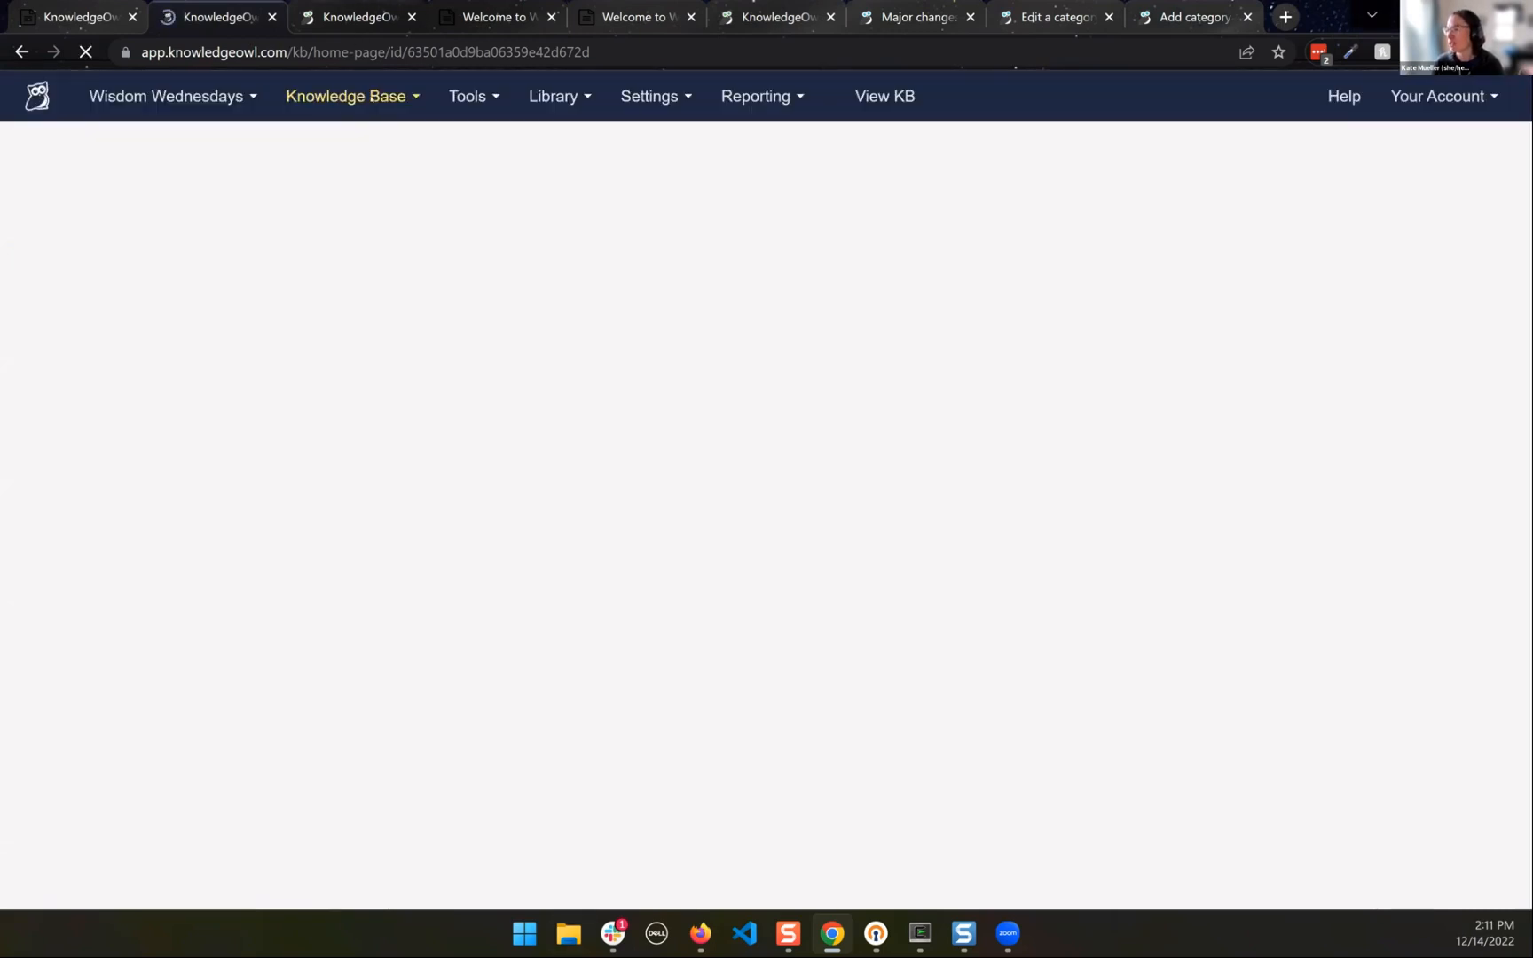
left_click(353, 18)
left_click(495, 16)
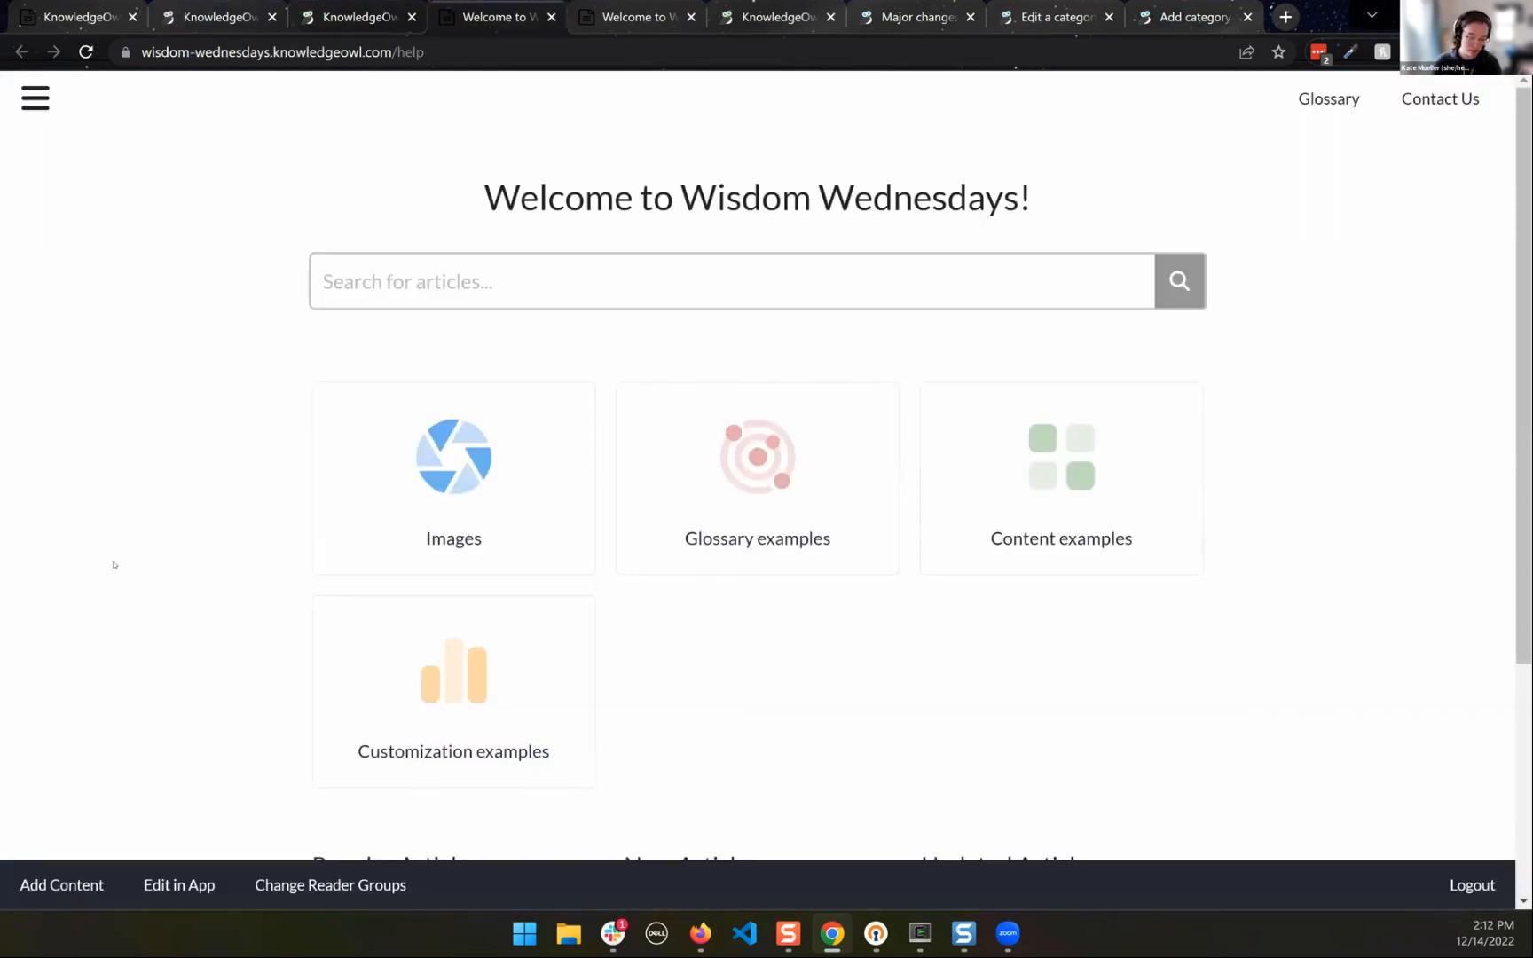
key("ctrl+r")
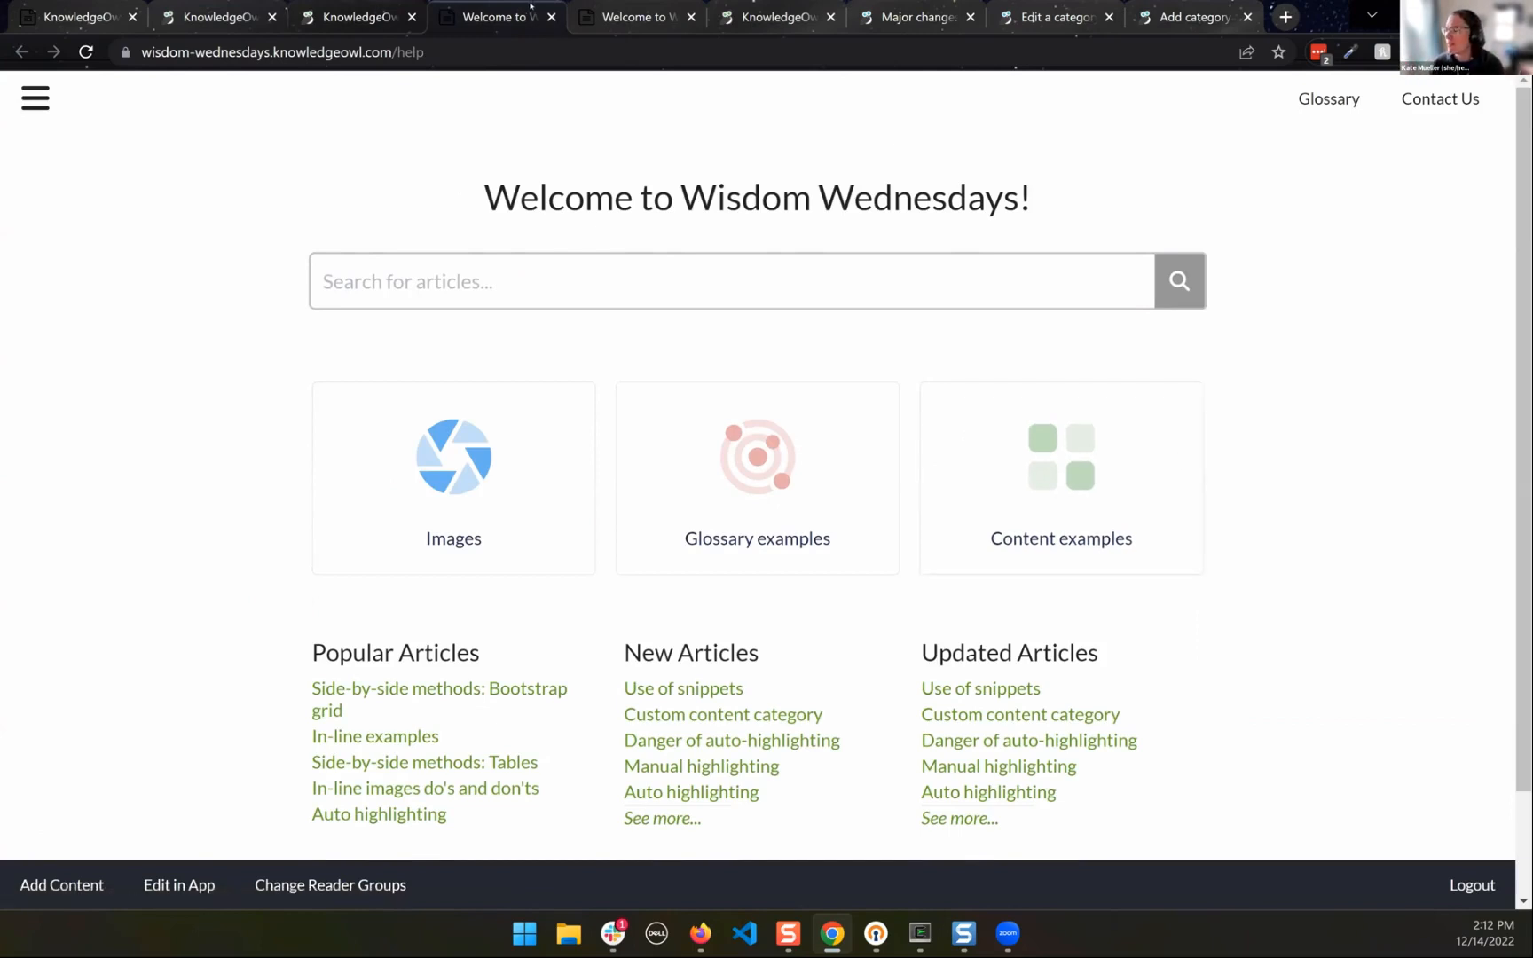
Review the Images category's content restriction and icon settings alongside the live homepage panels
left_click(369, 5)
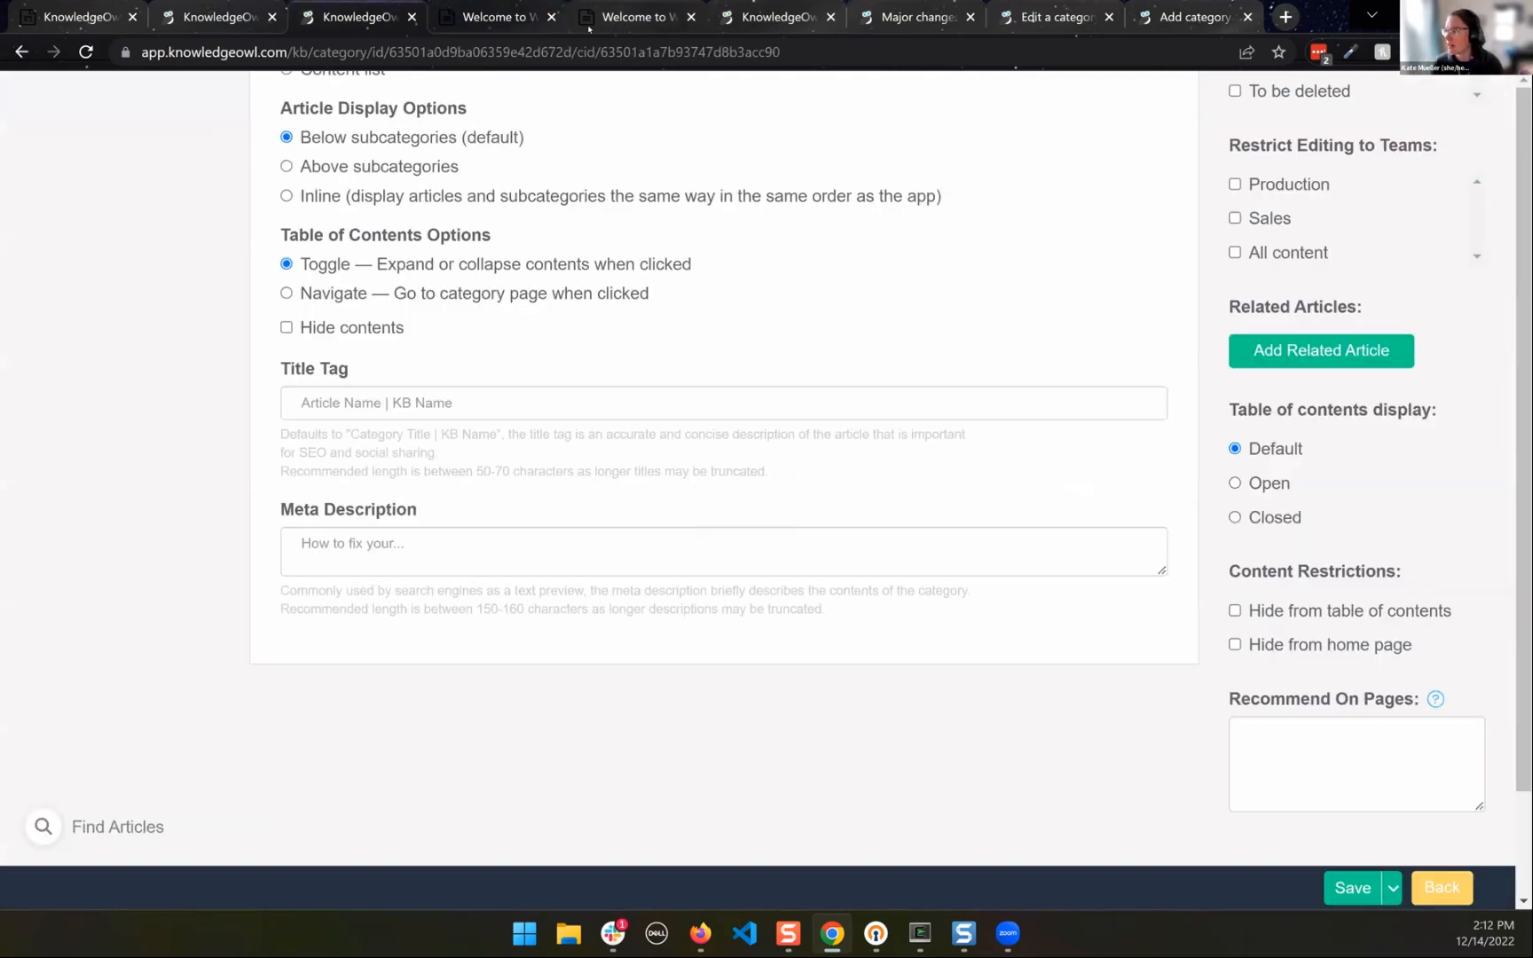
mouse_move(589, 28)
scroll(592, 359, "up", 6)
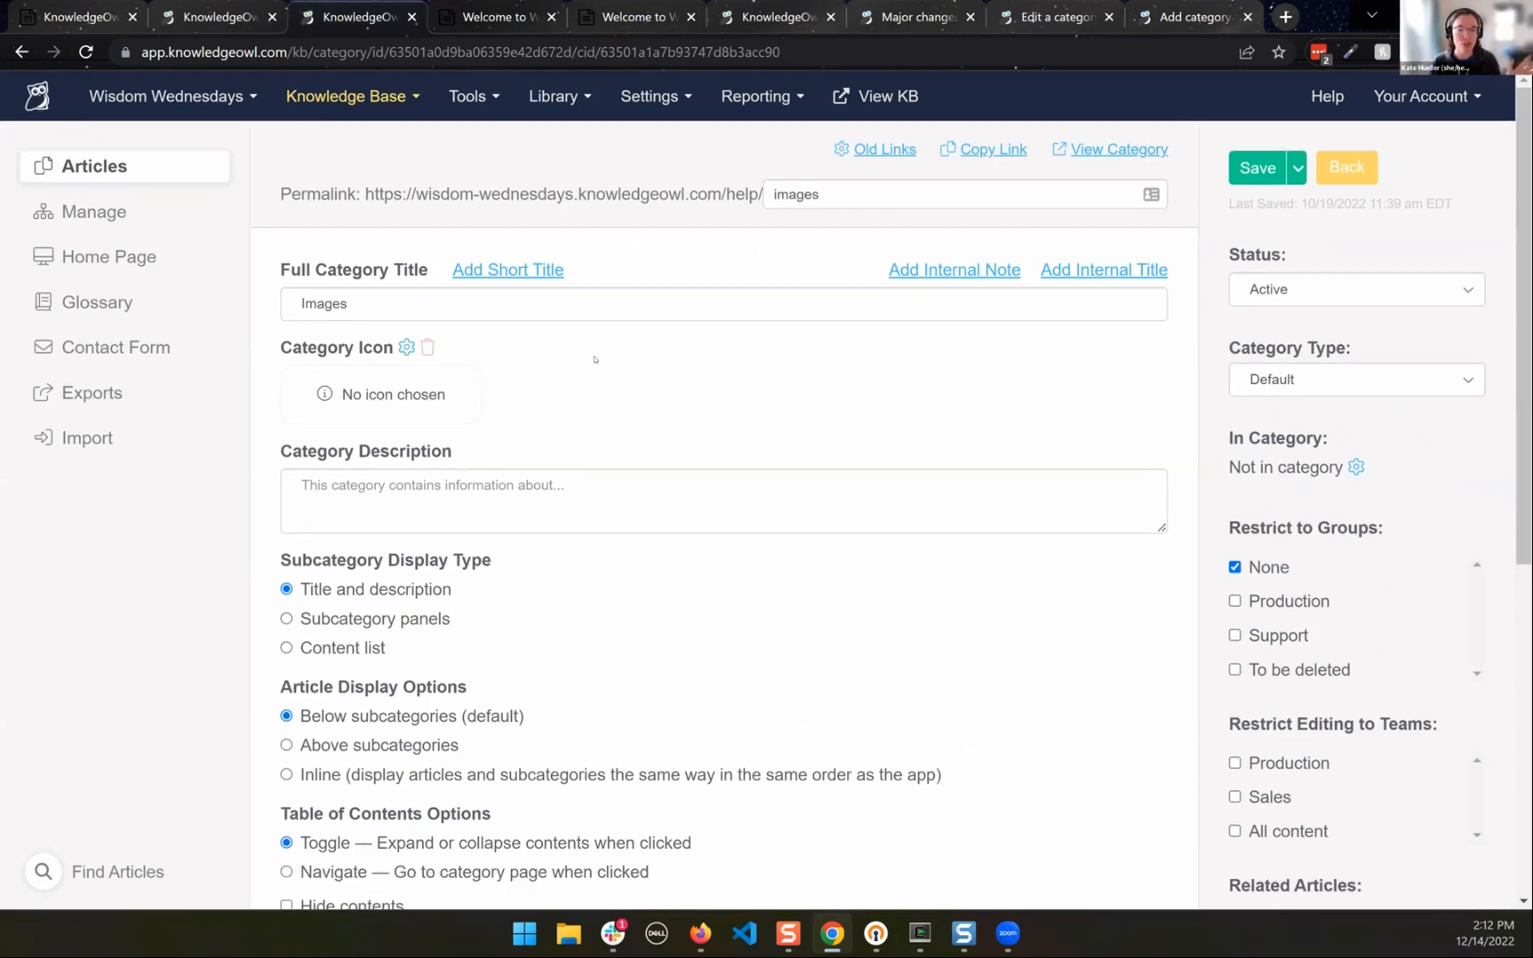
key("ctrl+Tab")
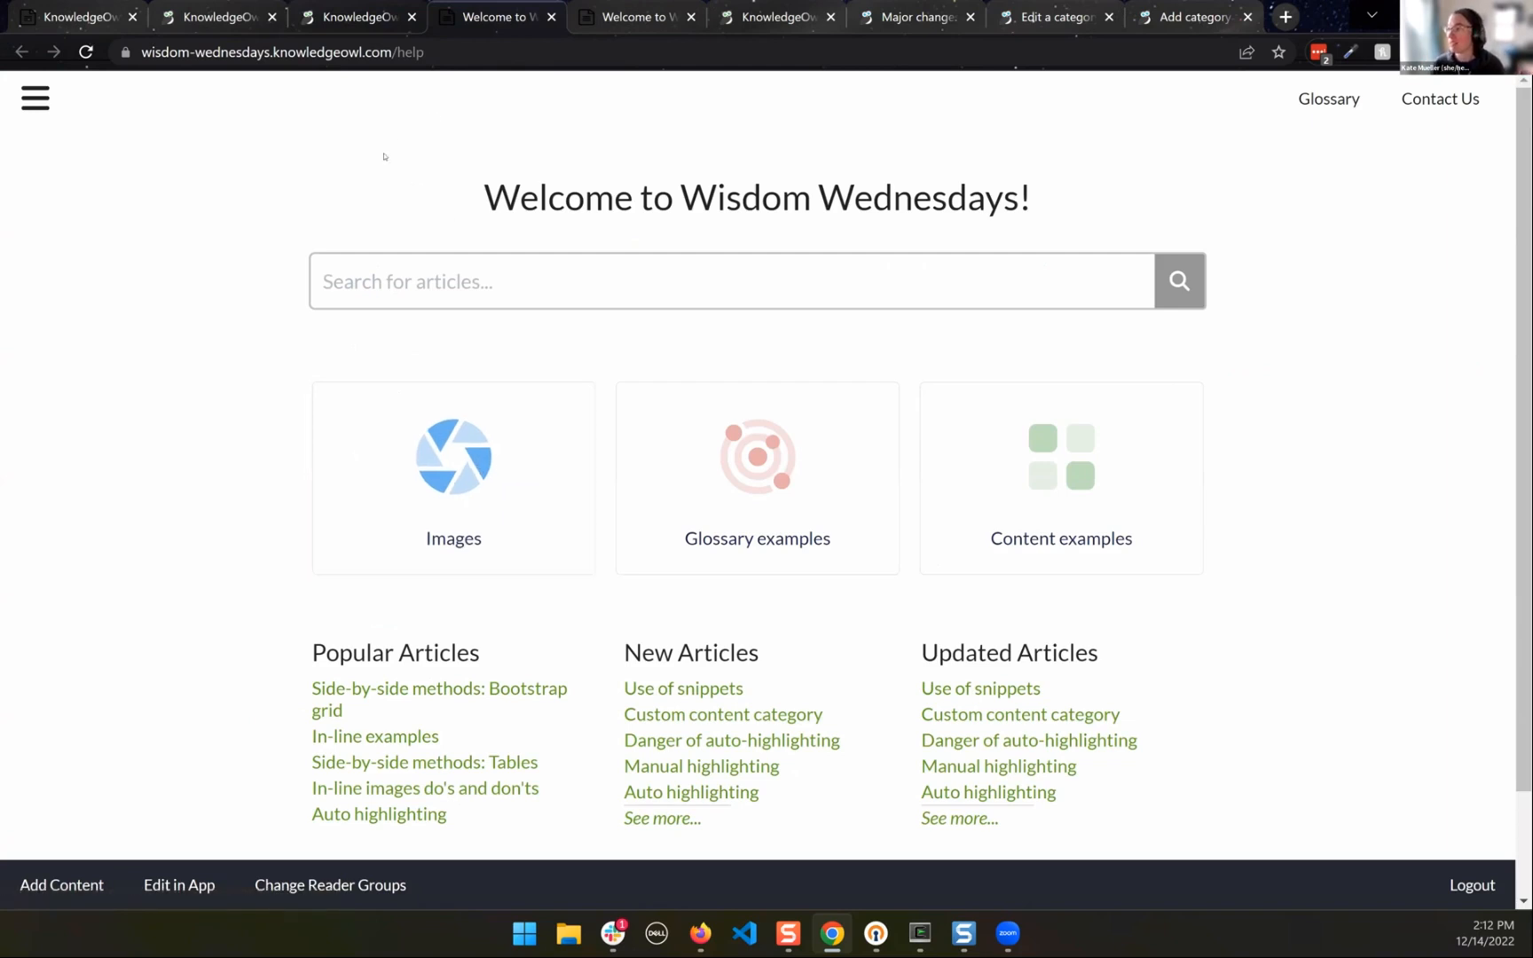
Review the Images category's settings and inspect the library files available for its category icon without inserting one
left_click(354, 16)
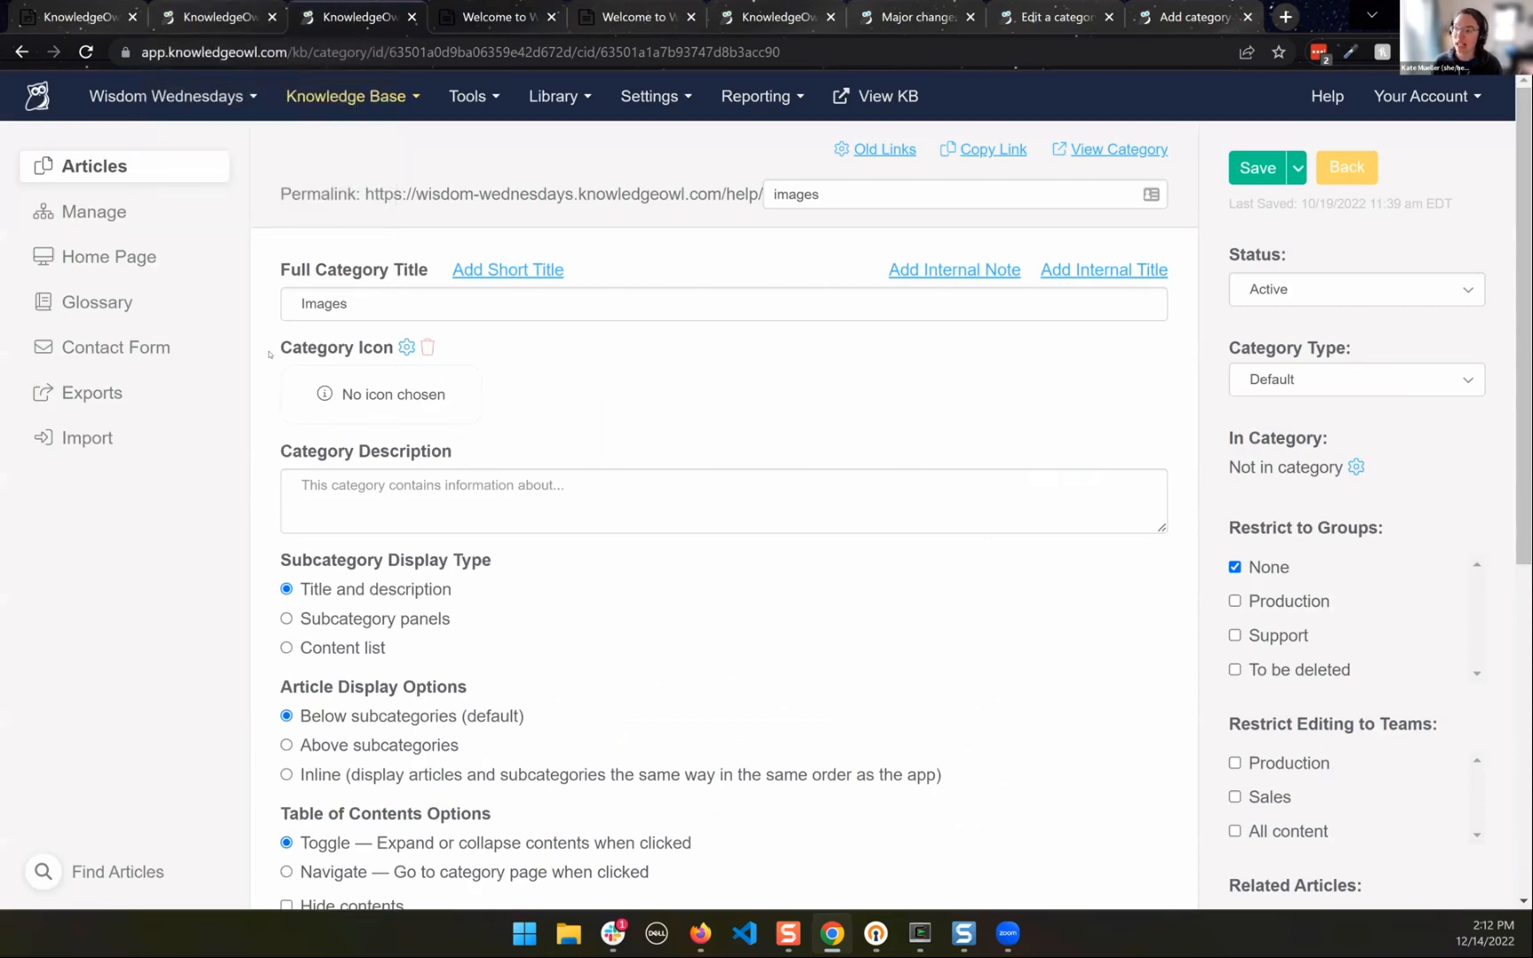
scroll(710, 677, "down", 6)
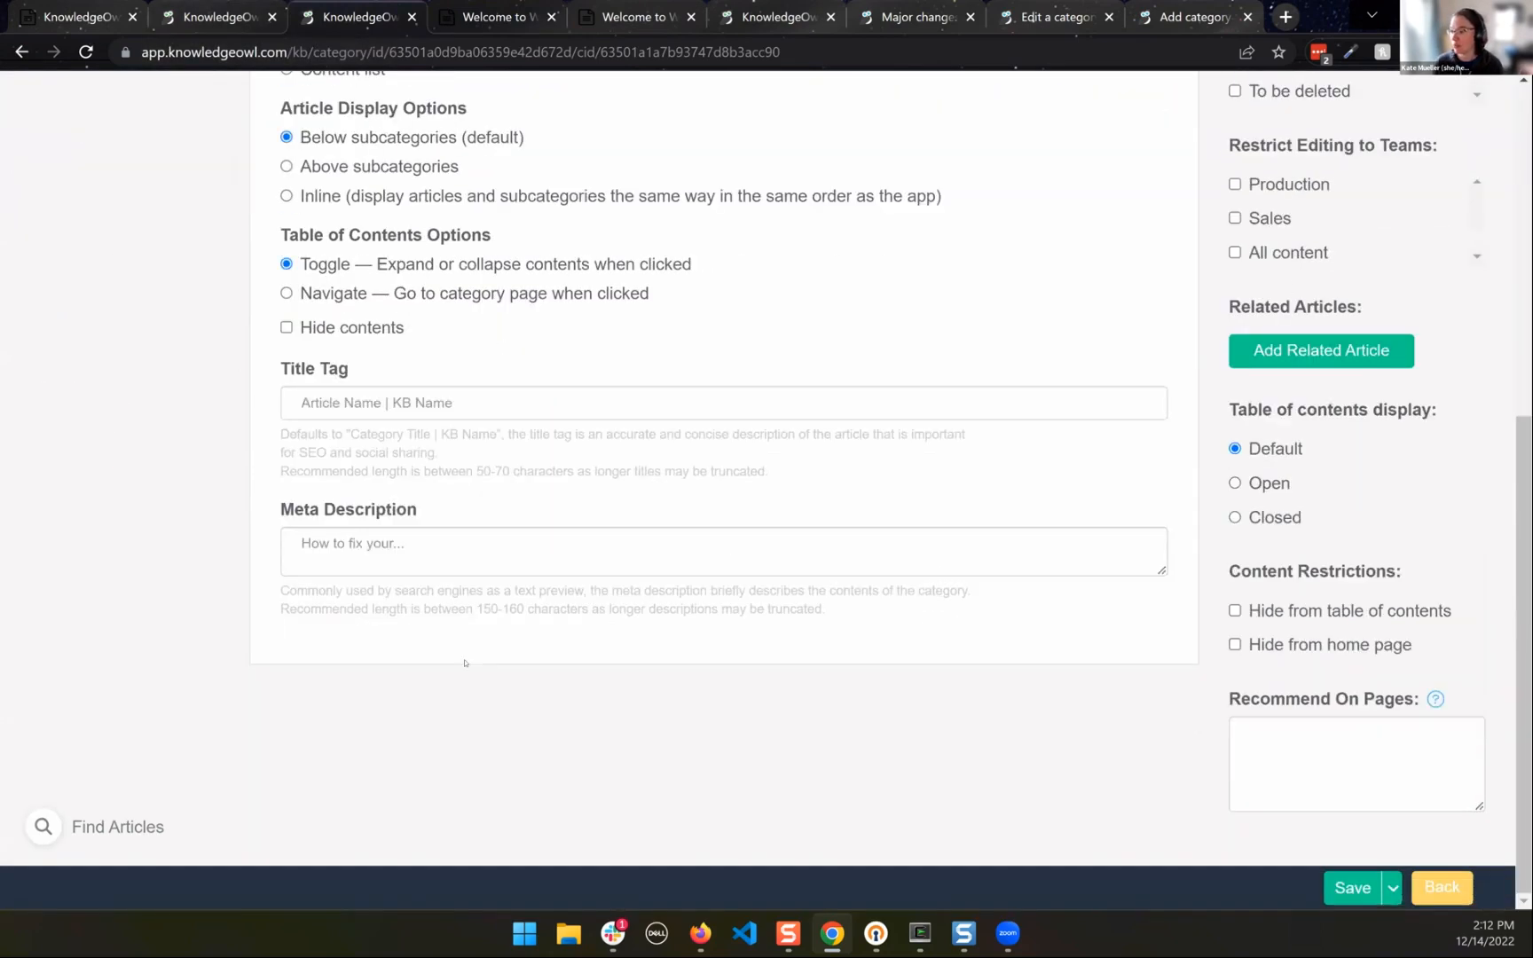
scroll(708, 408, "up", 6)
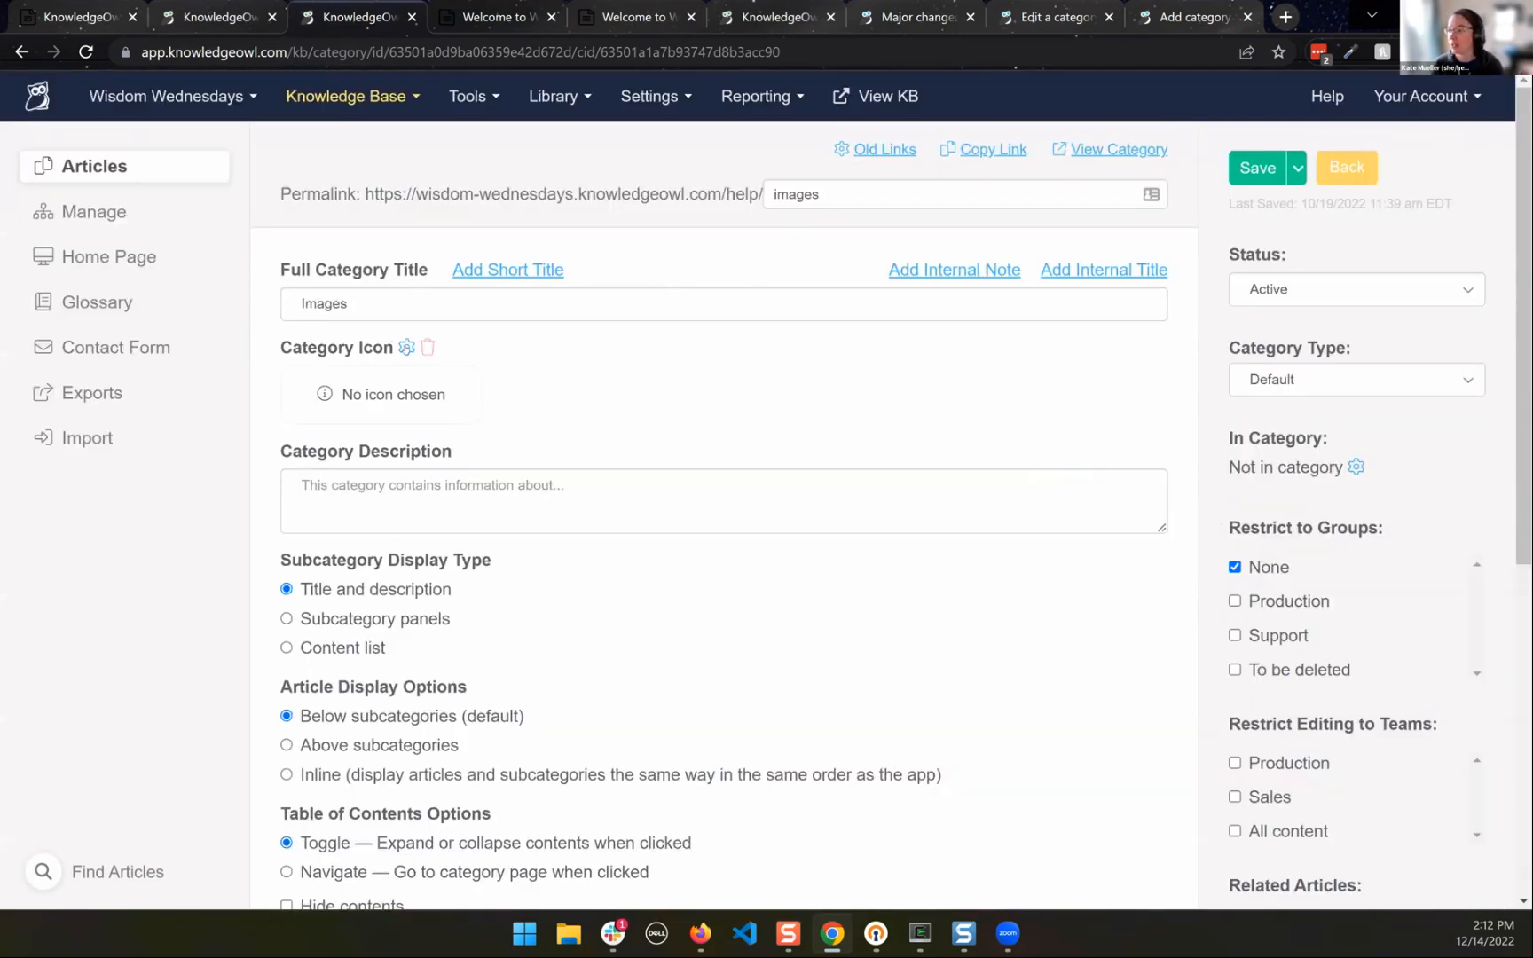
left_click(406, 346)
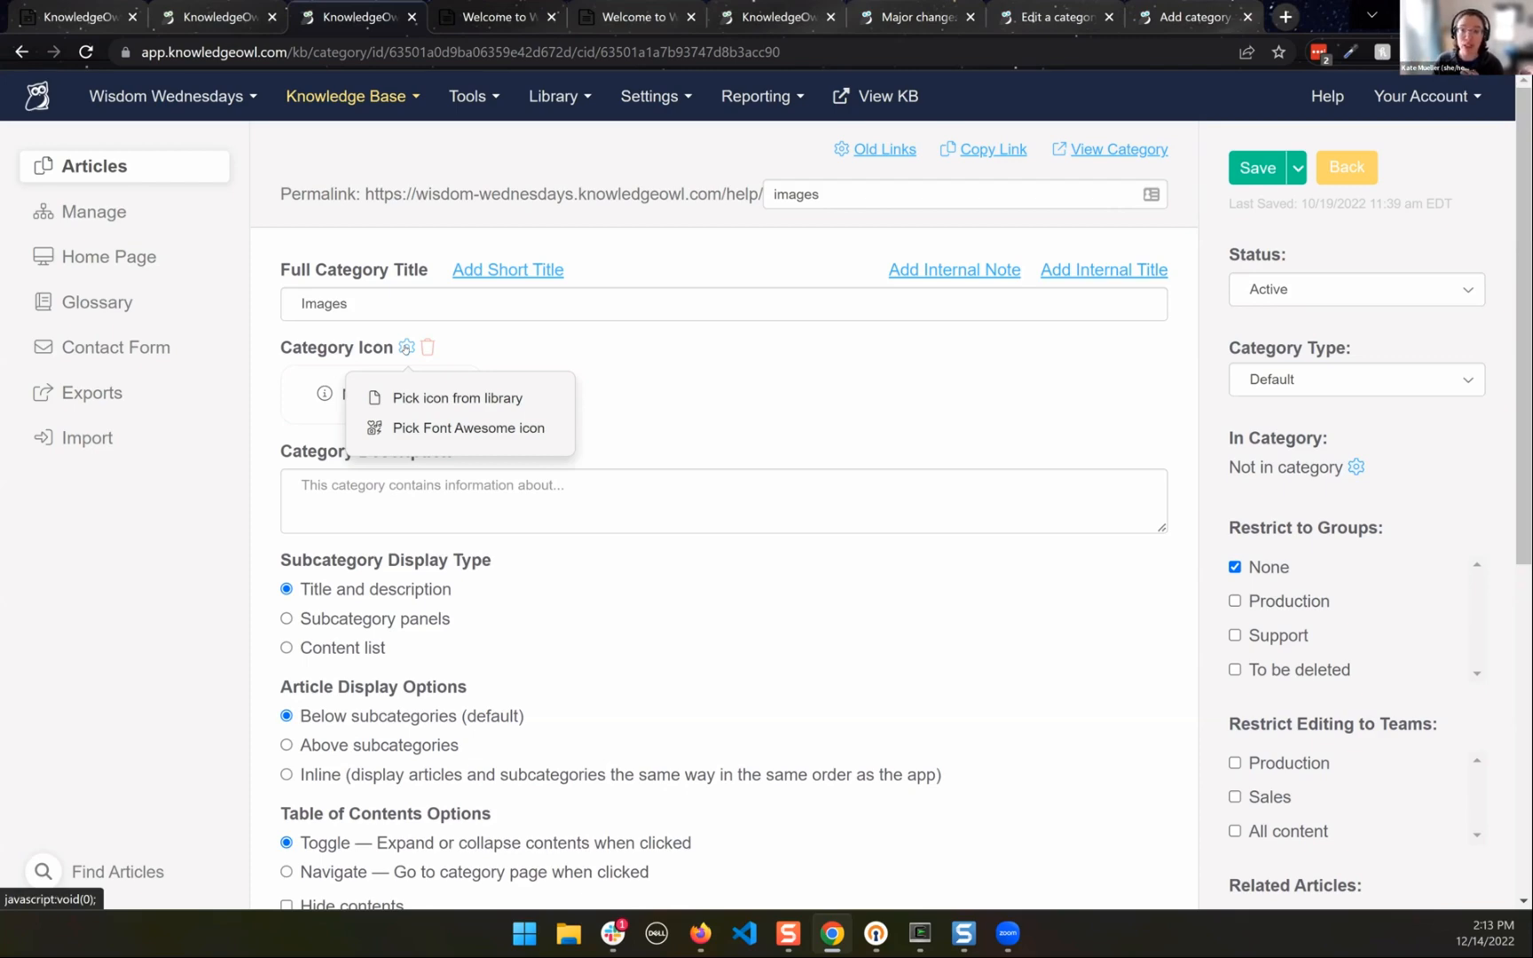
left_click(468, 398)
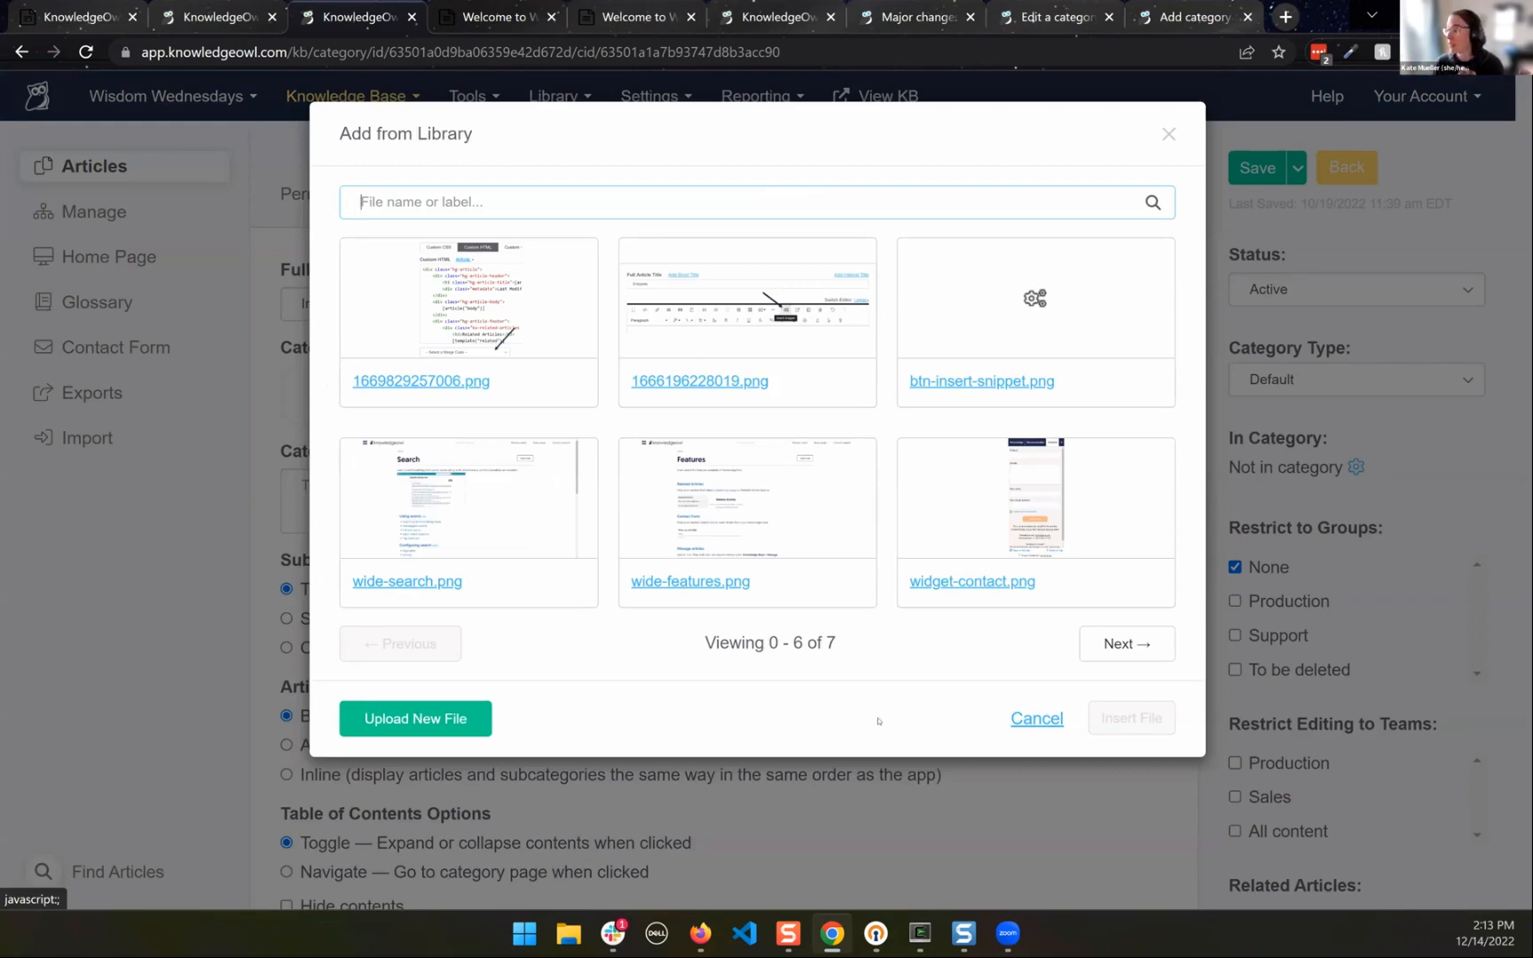
key("Escape")
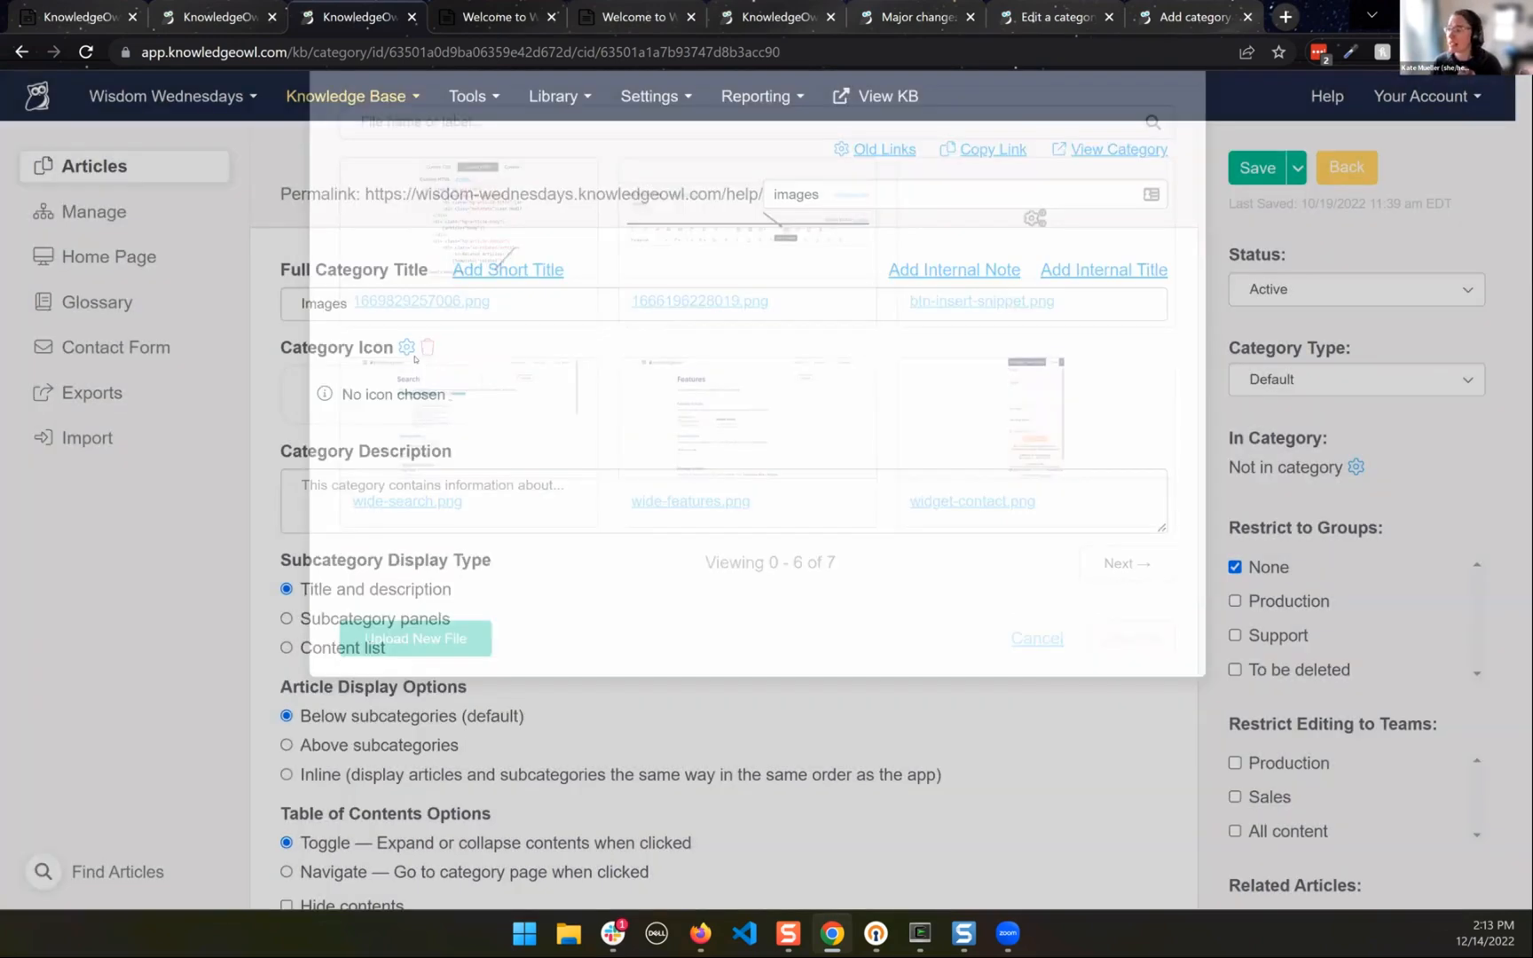
Search the Font Awesome icons for "forward" for the Images category and set the icon color to #5654f2
left_click(406, 347)
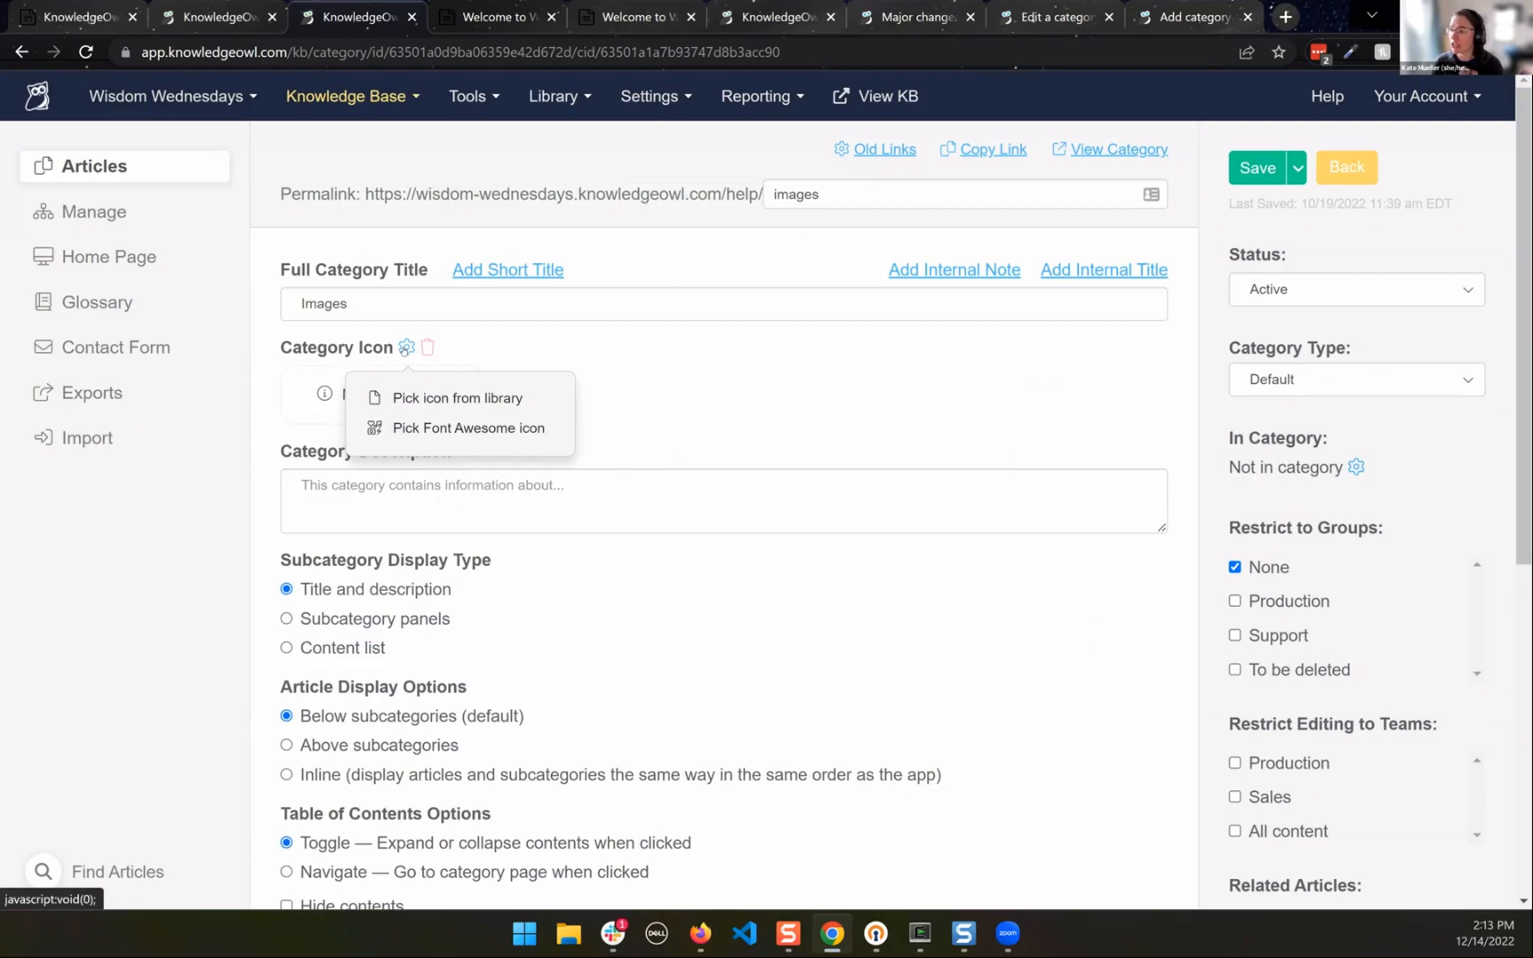
left_click(470, 427)
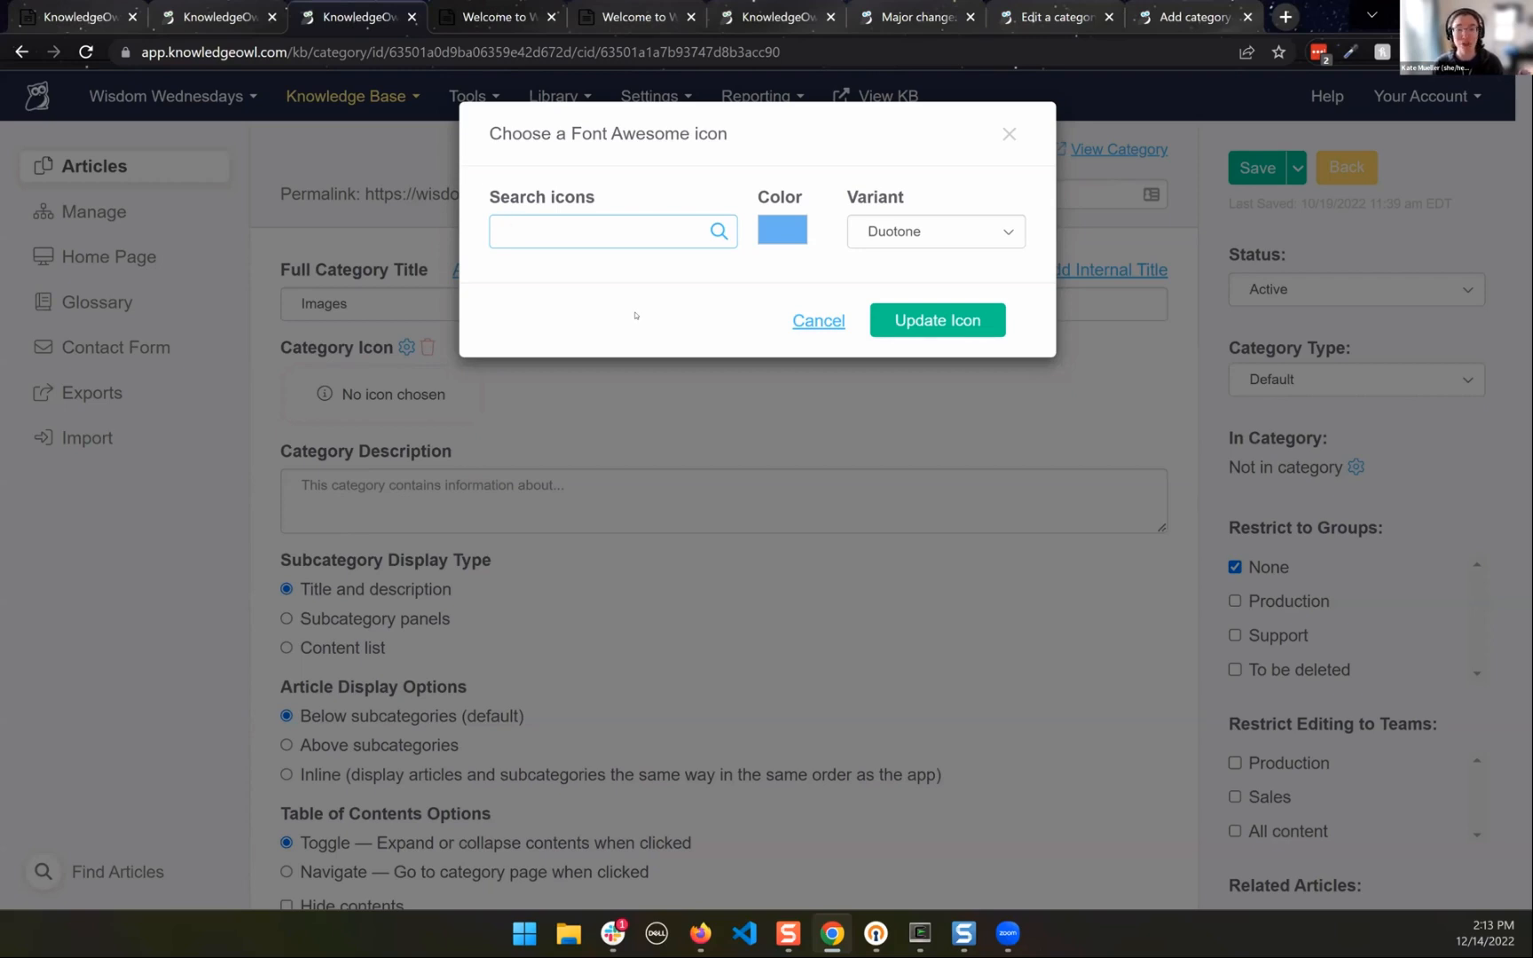
type("forward")
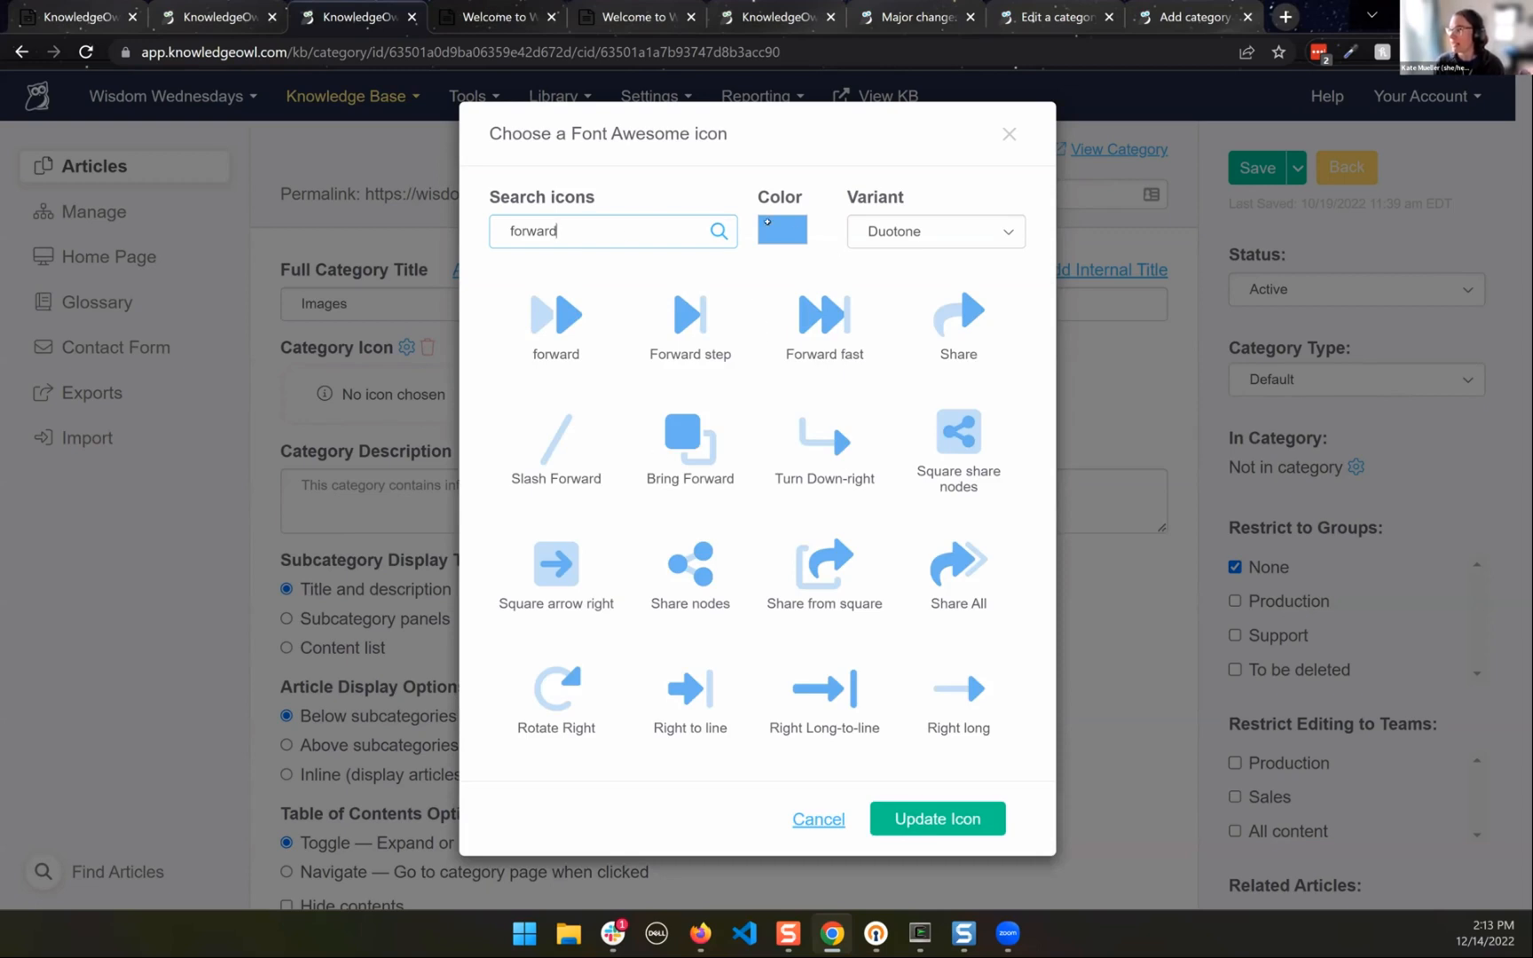
left_click(769, 221)
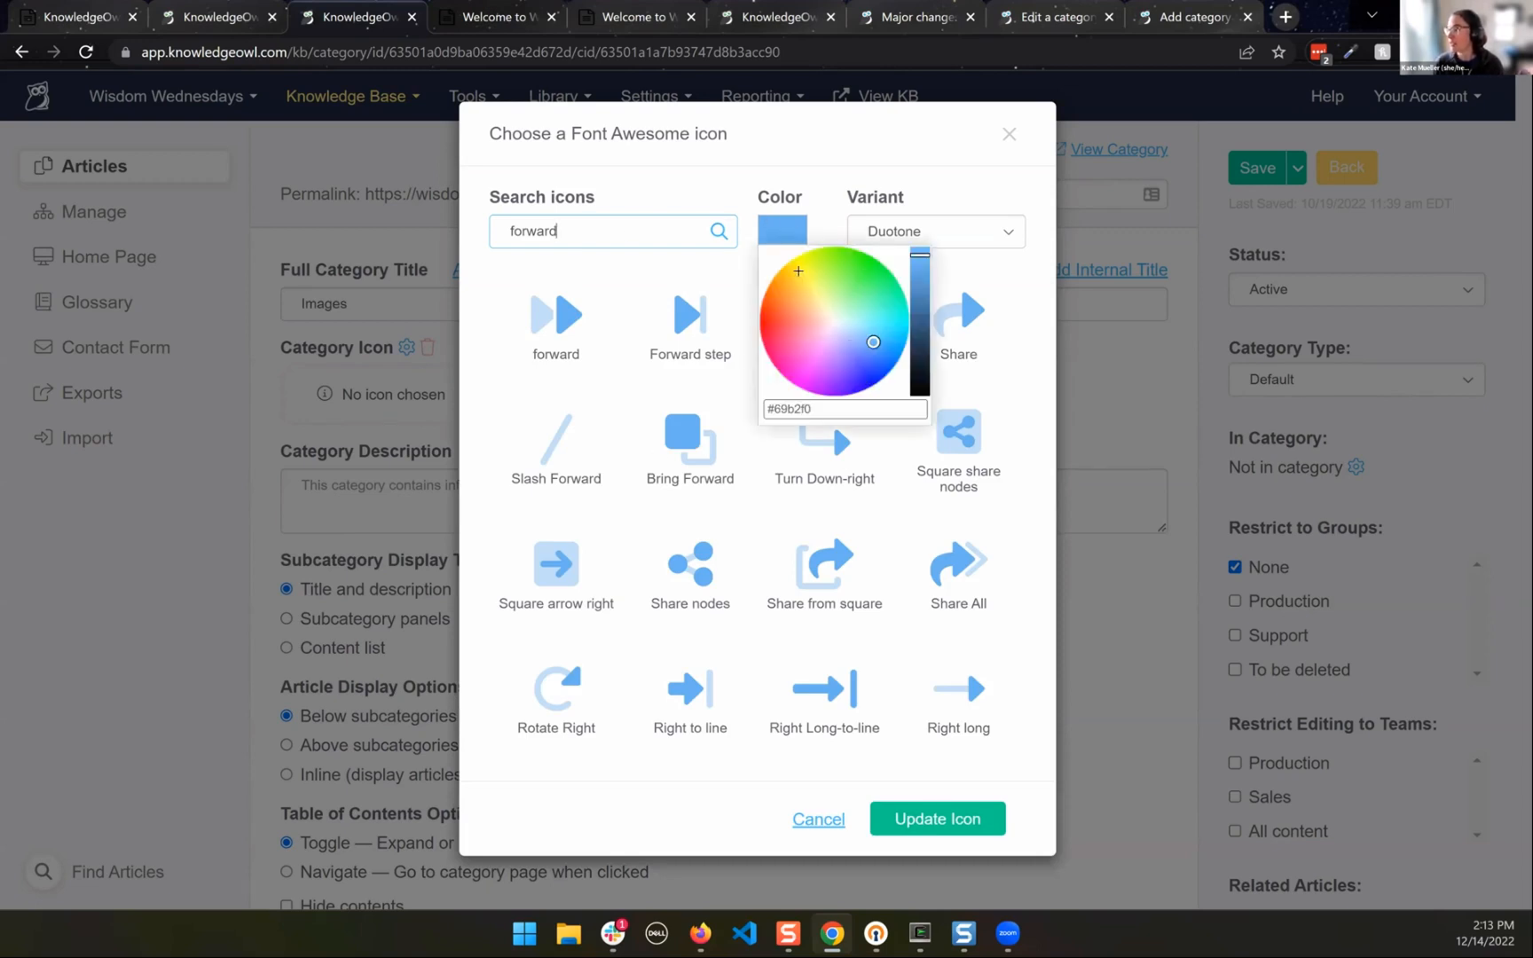
left_click(858, 364)
left_click_drag(812, 409, 703, 406)
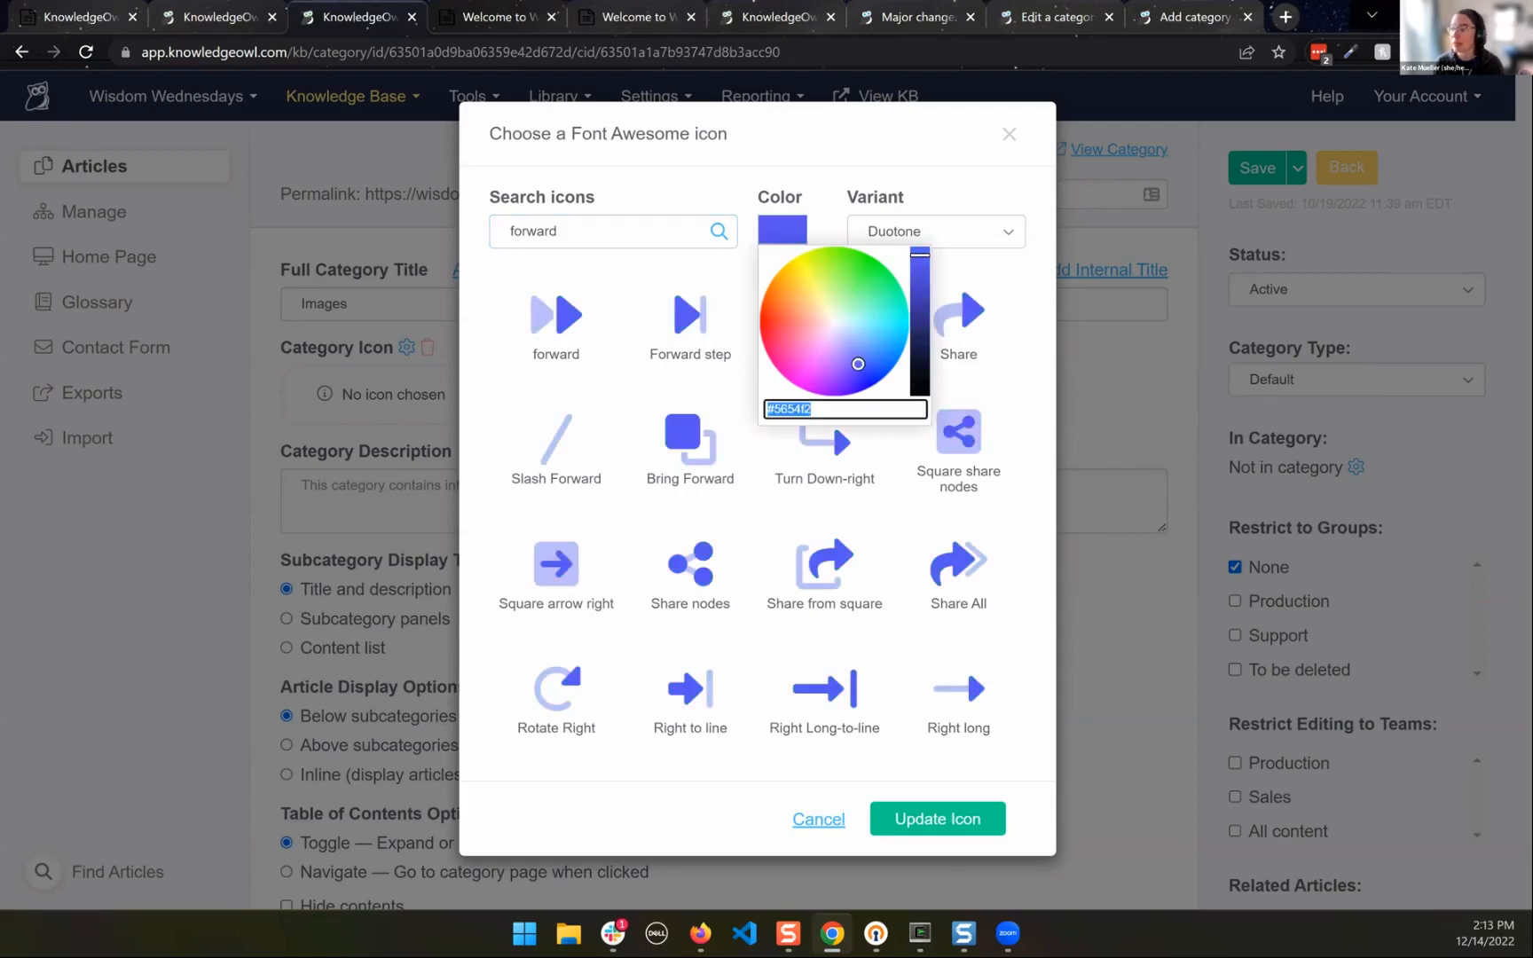
left_click(925, 161)
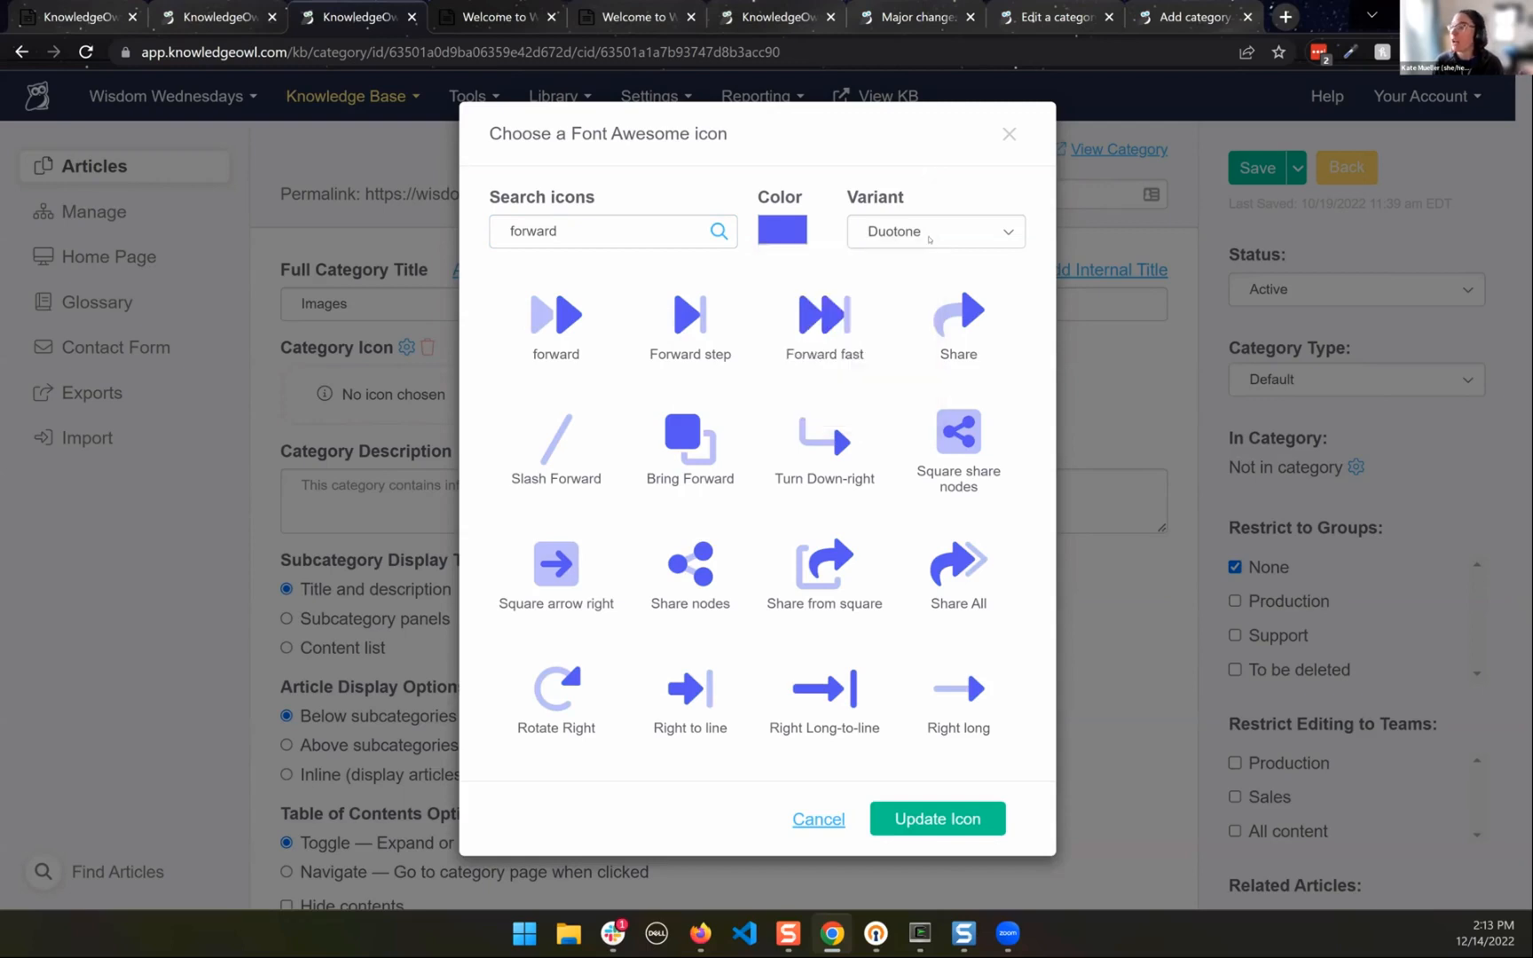
Preview the "forward" icon results in the Regular, Solid, Light and Thin variants
left_click(924, 232)
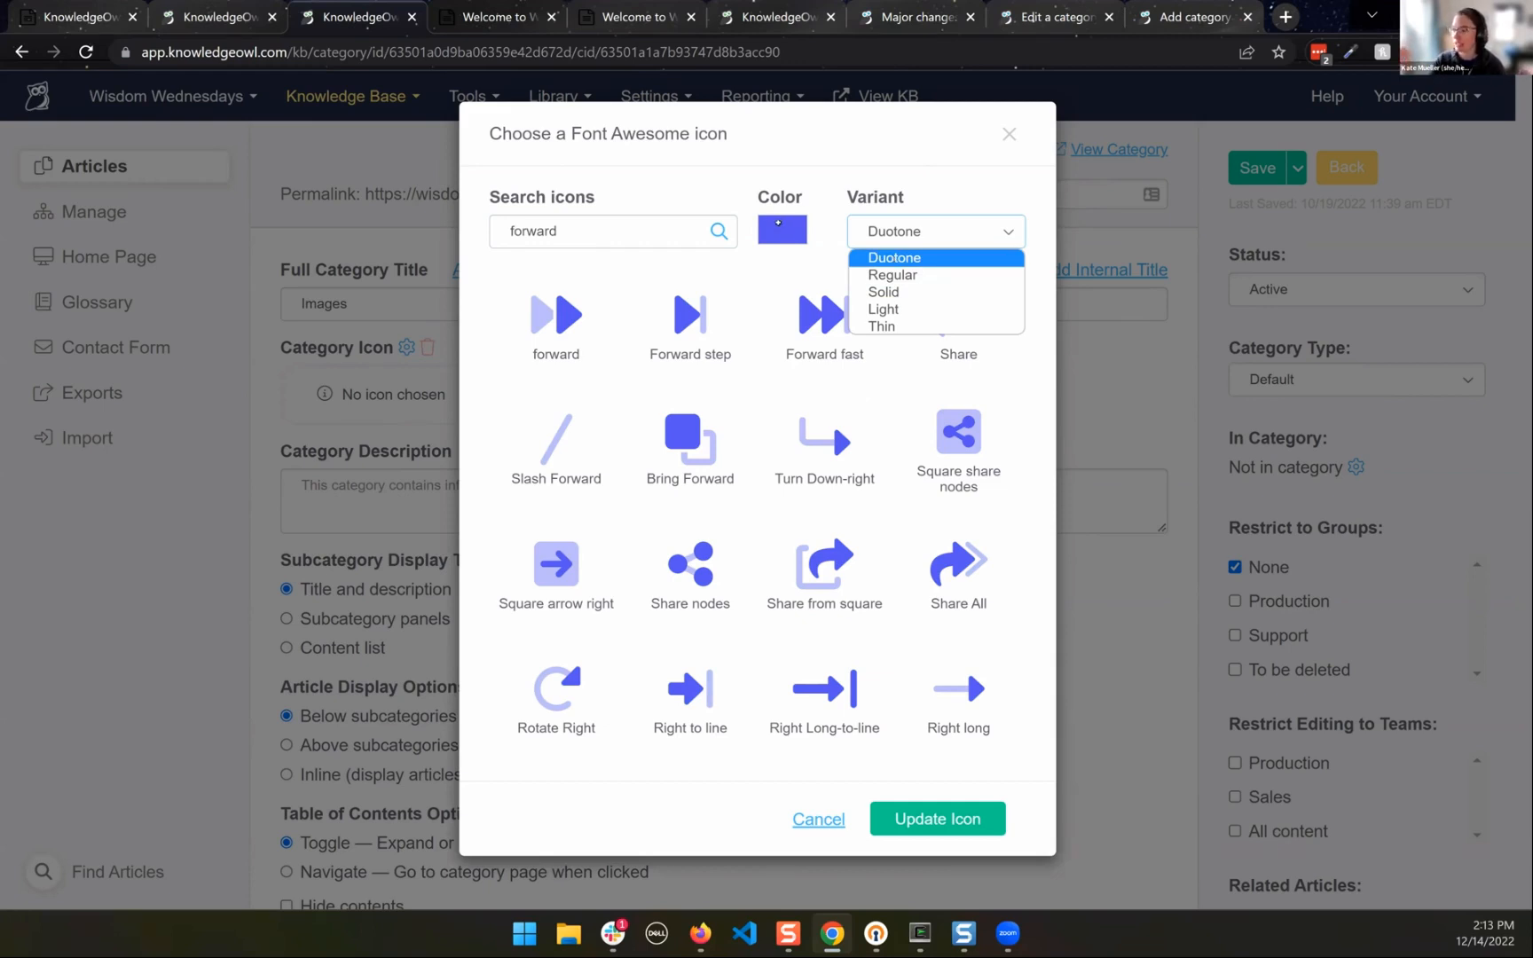
left_click(887, 277)
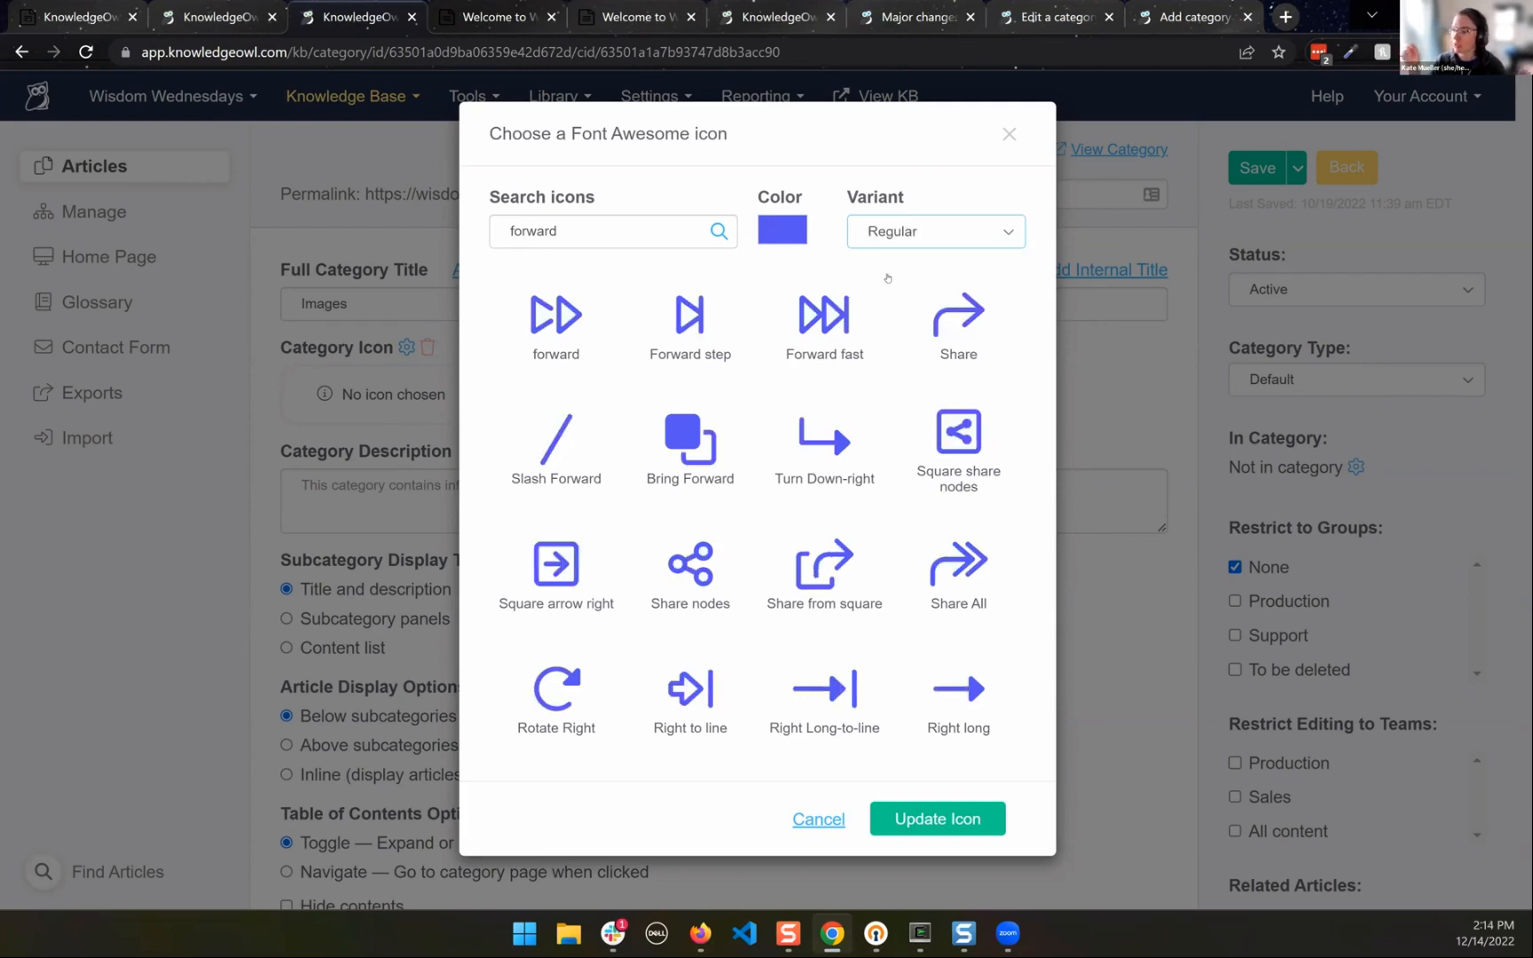
left_click(896, 231)
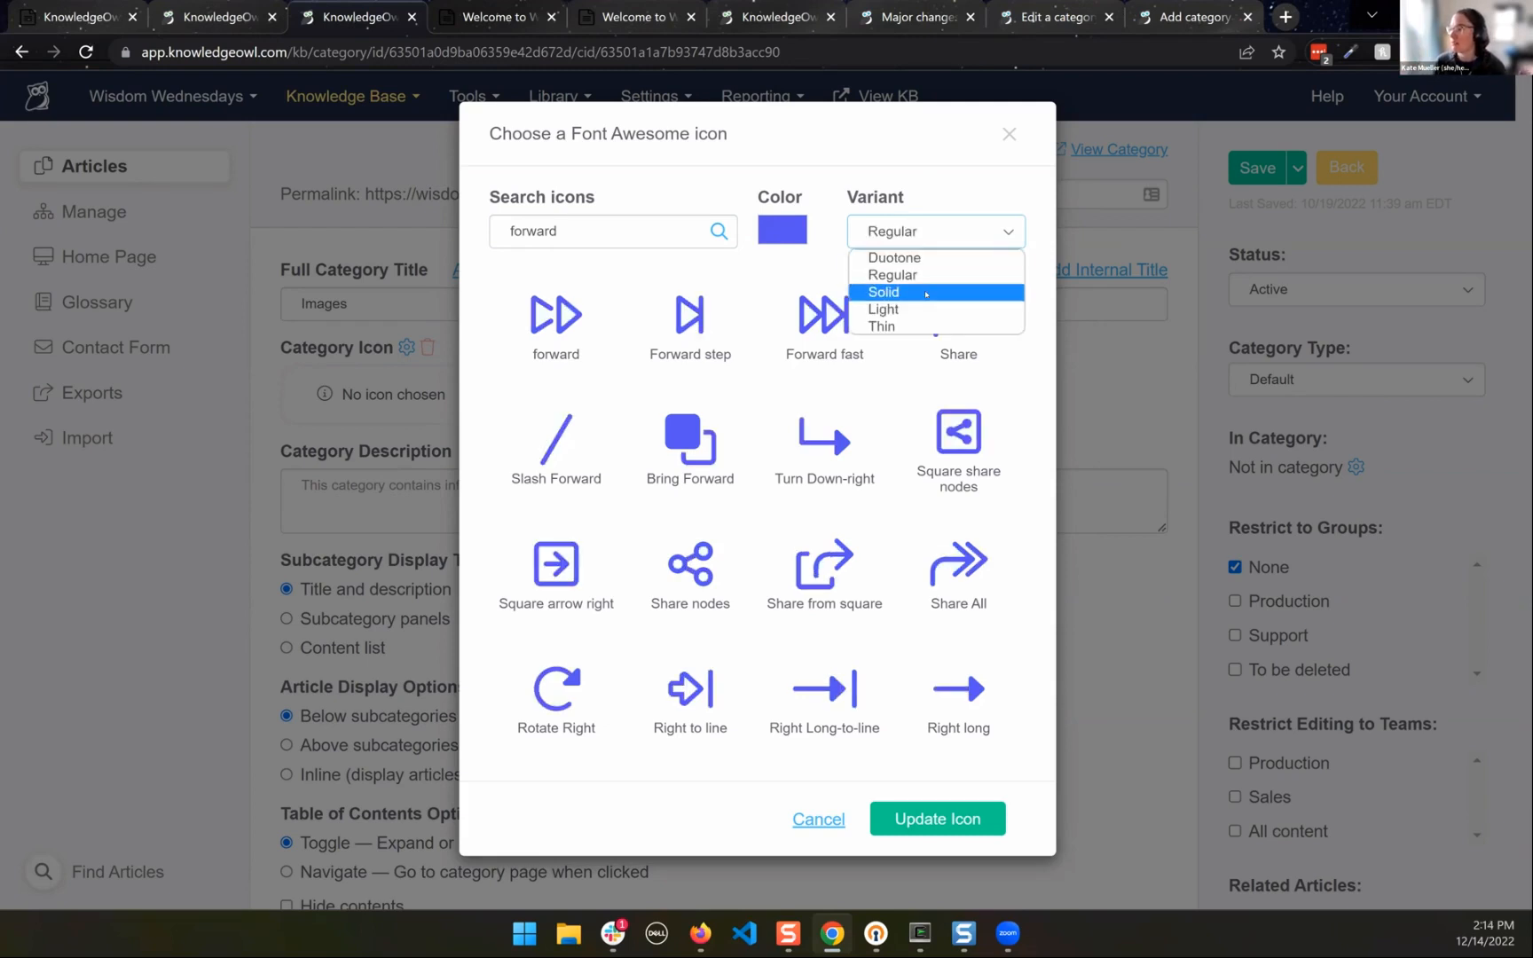
left_click(922, 288)
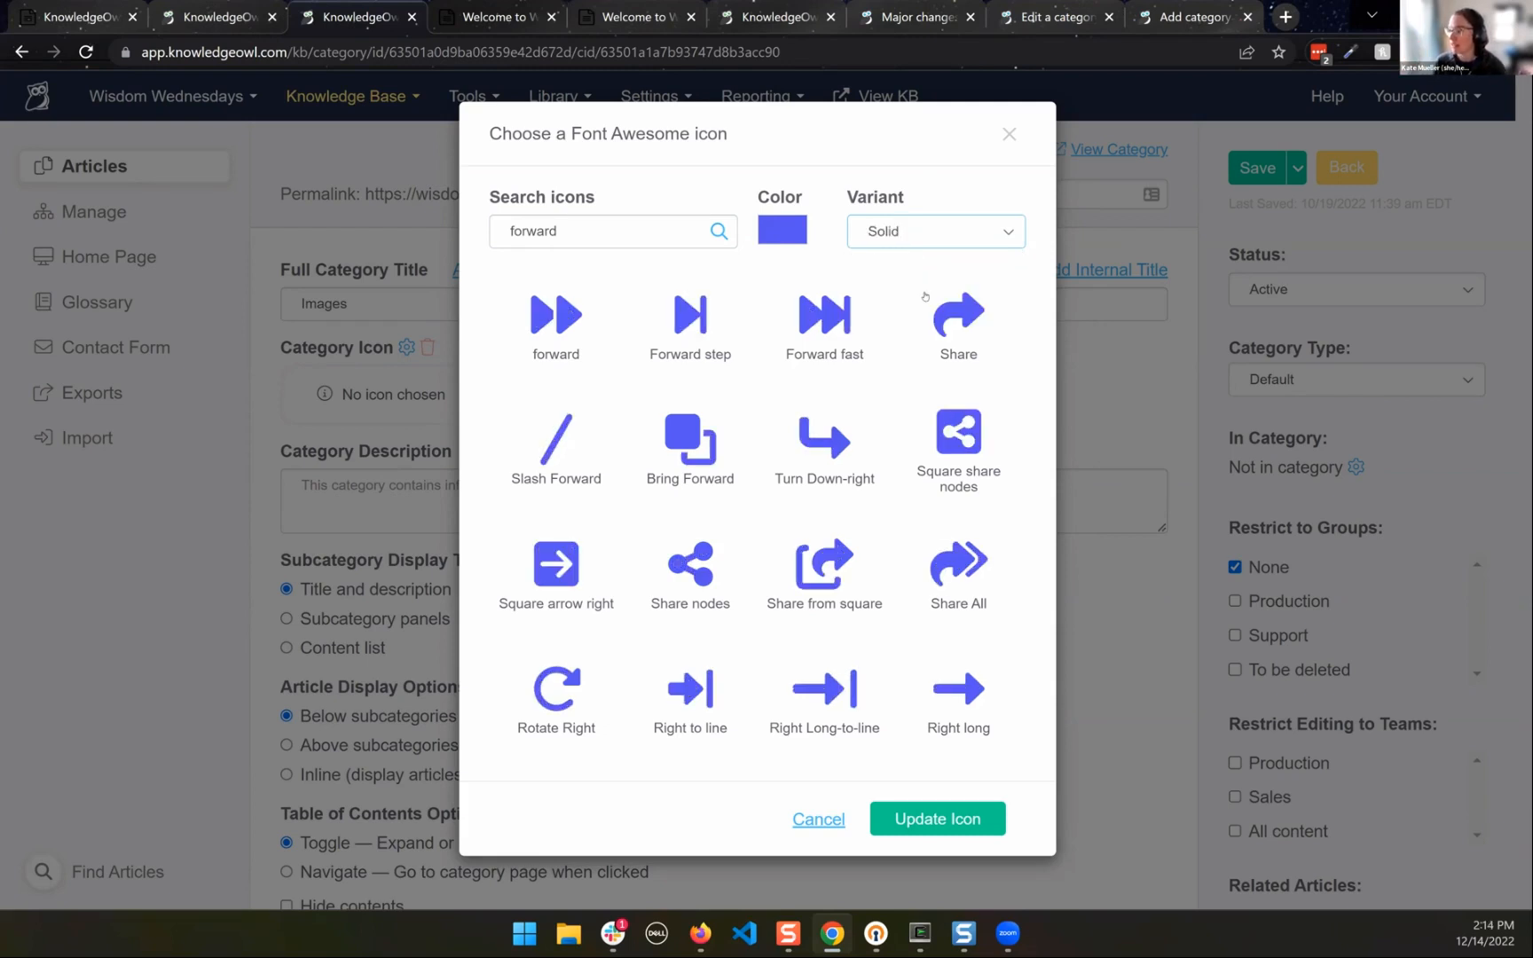
left_click(910, 237)
left_click(911, 312)
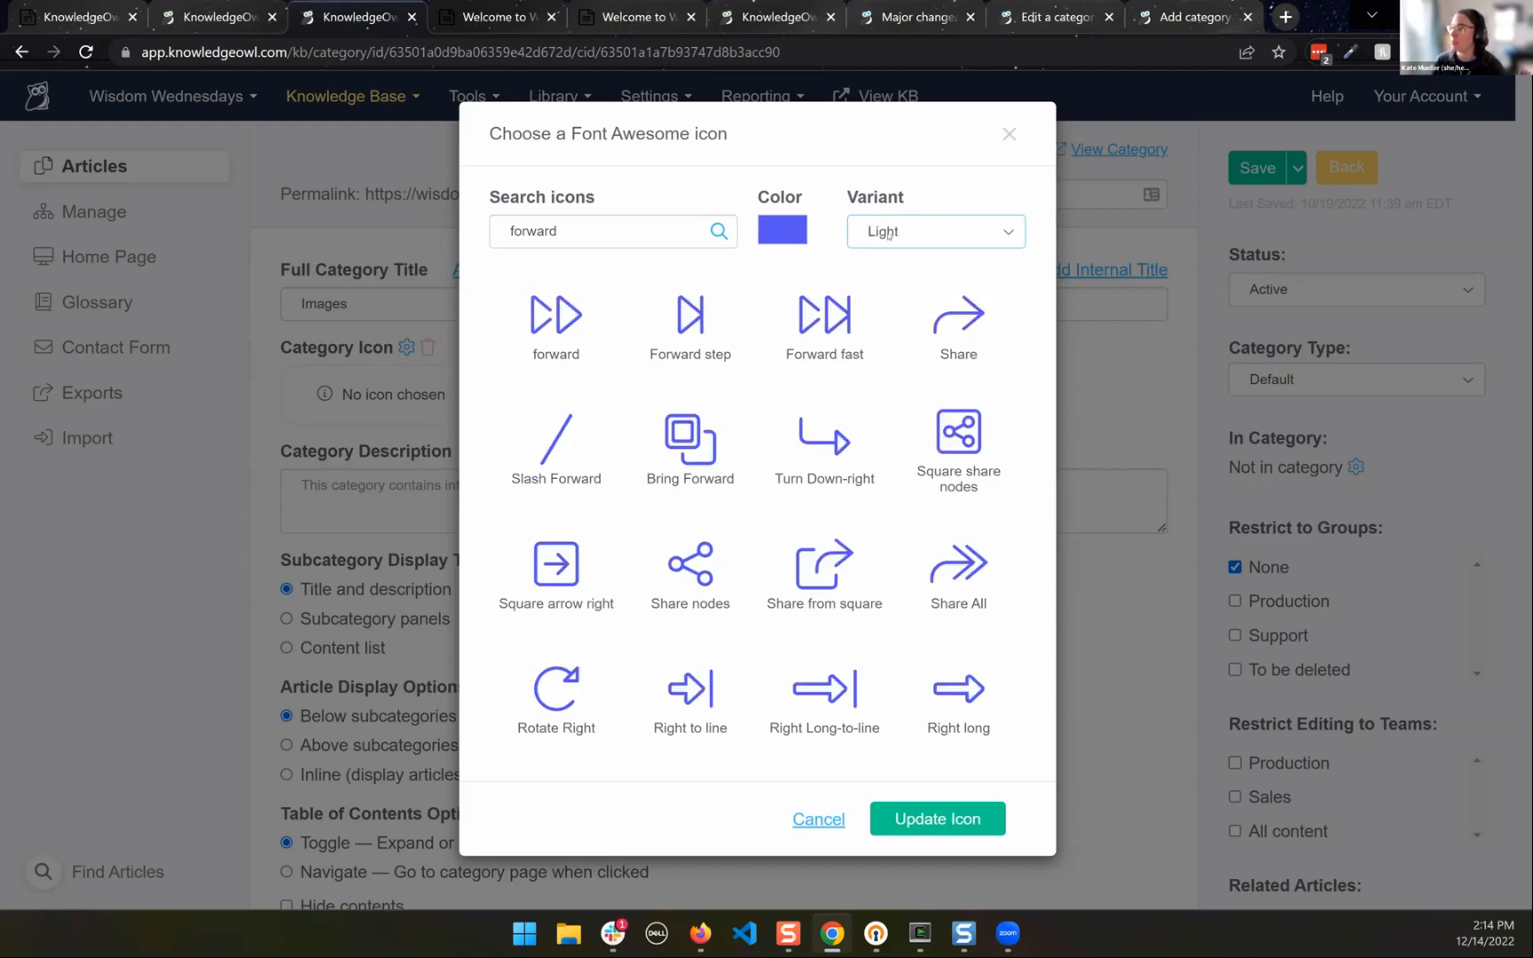
left_click(888, 234)
left_click(892, 327)
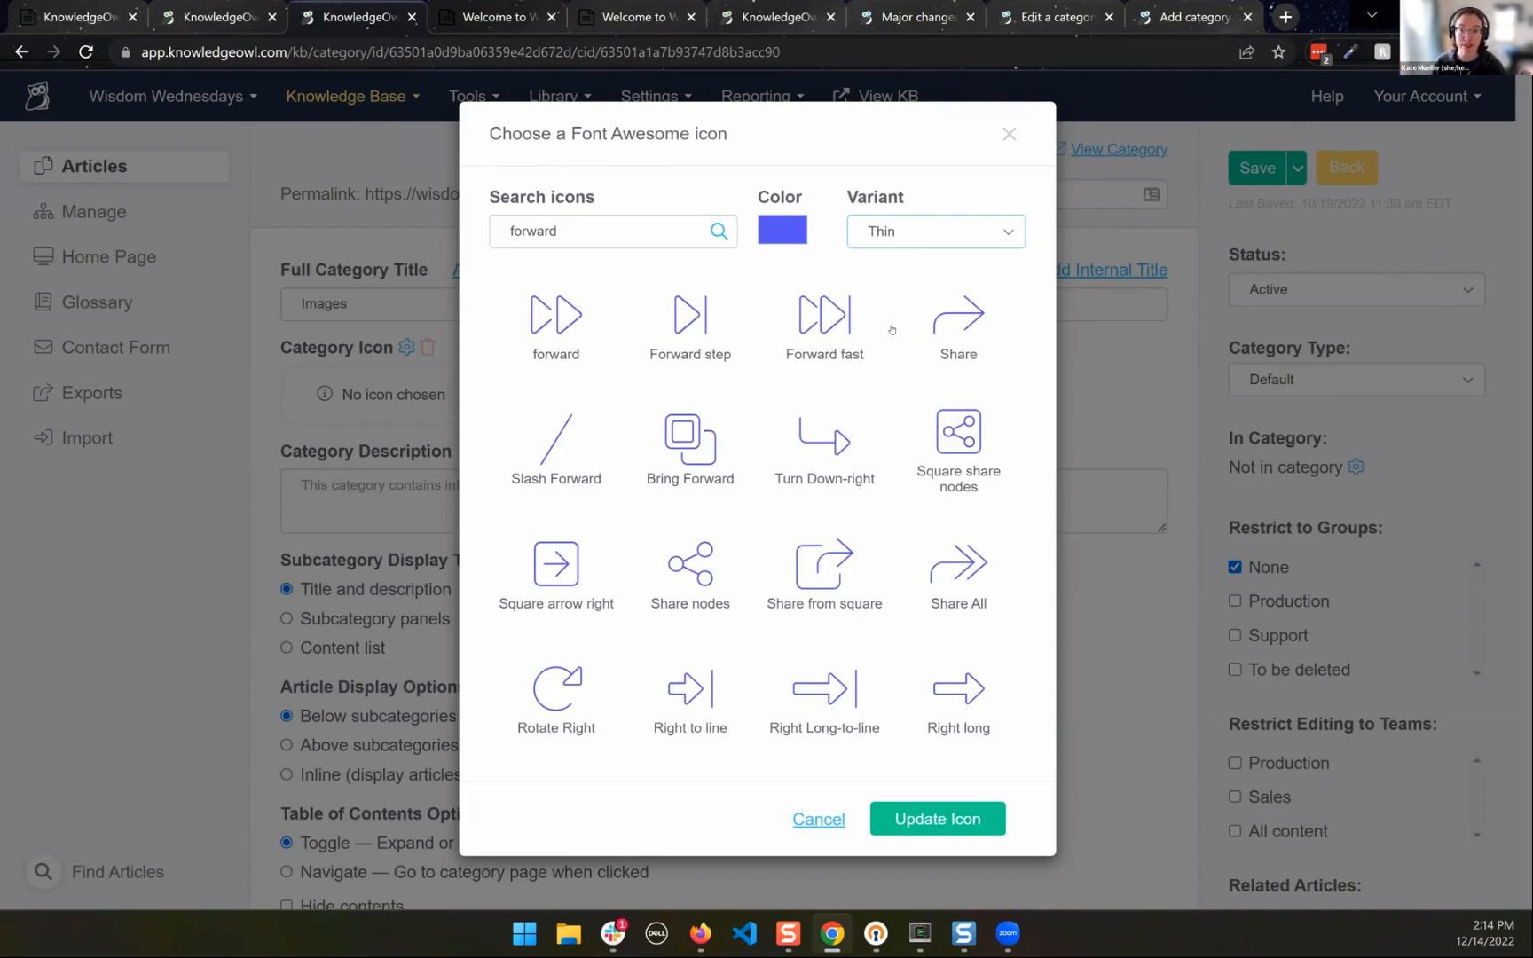
Set the icon variant to Duotone and assign the Bring Forward icon to the Images category
left_click(893, 241)
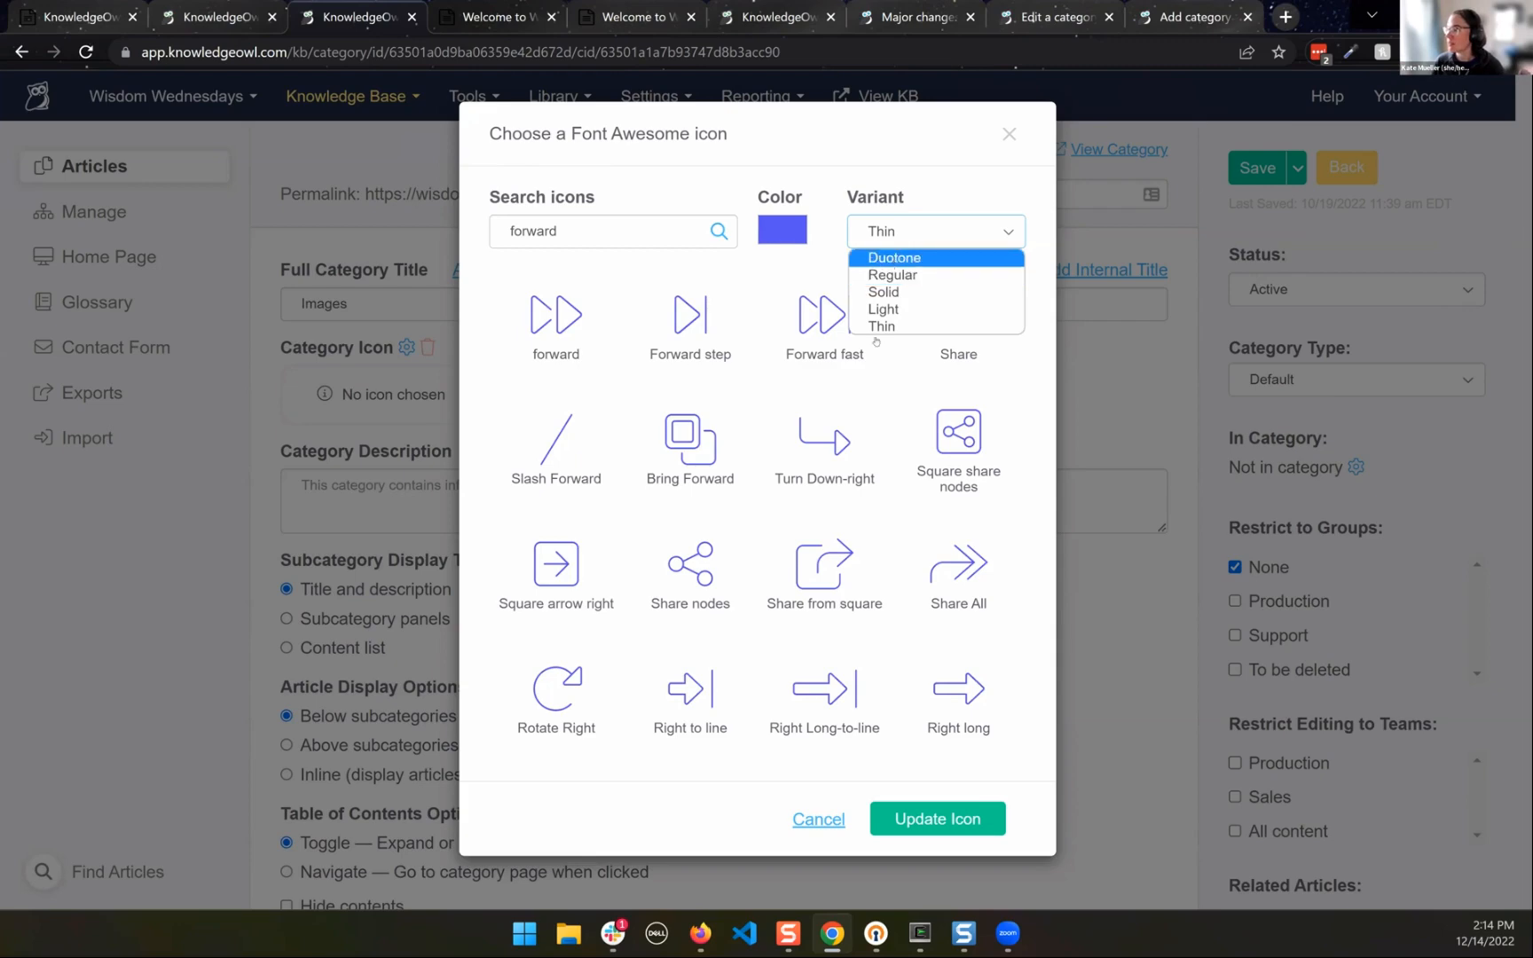
left_click(892, 264)
left_click(690, 453)
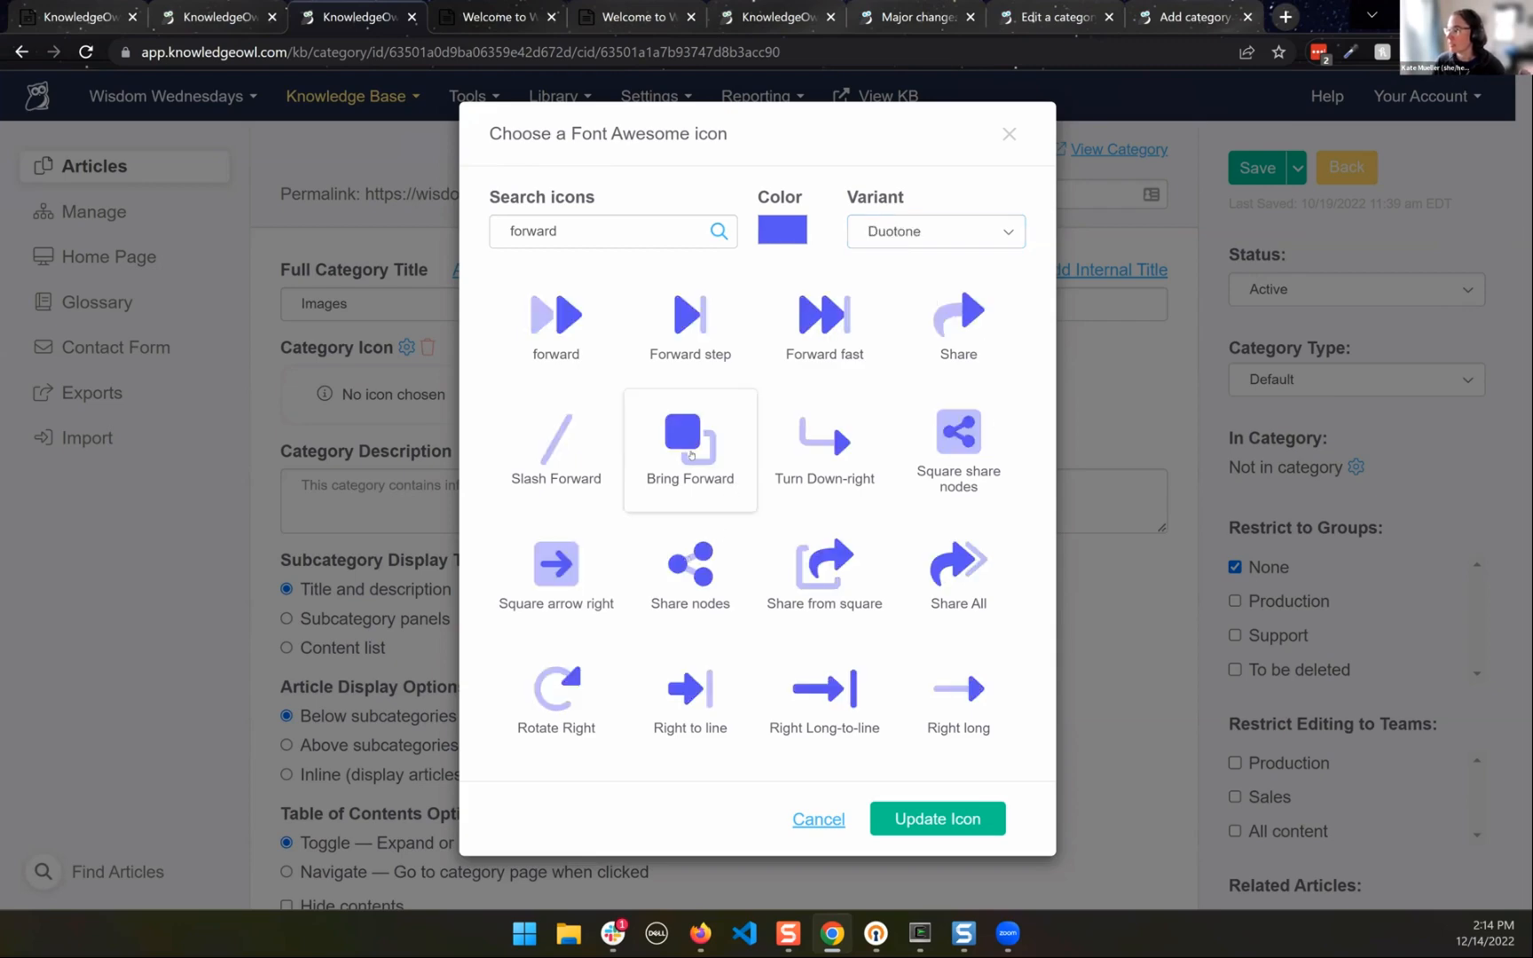
left_click(945, 832)
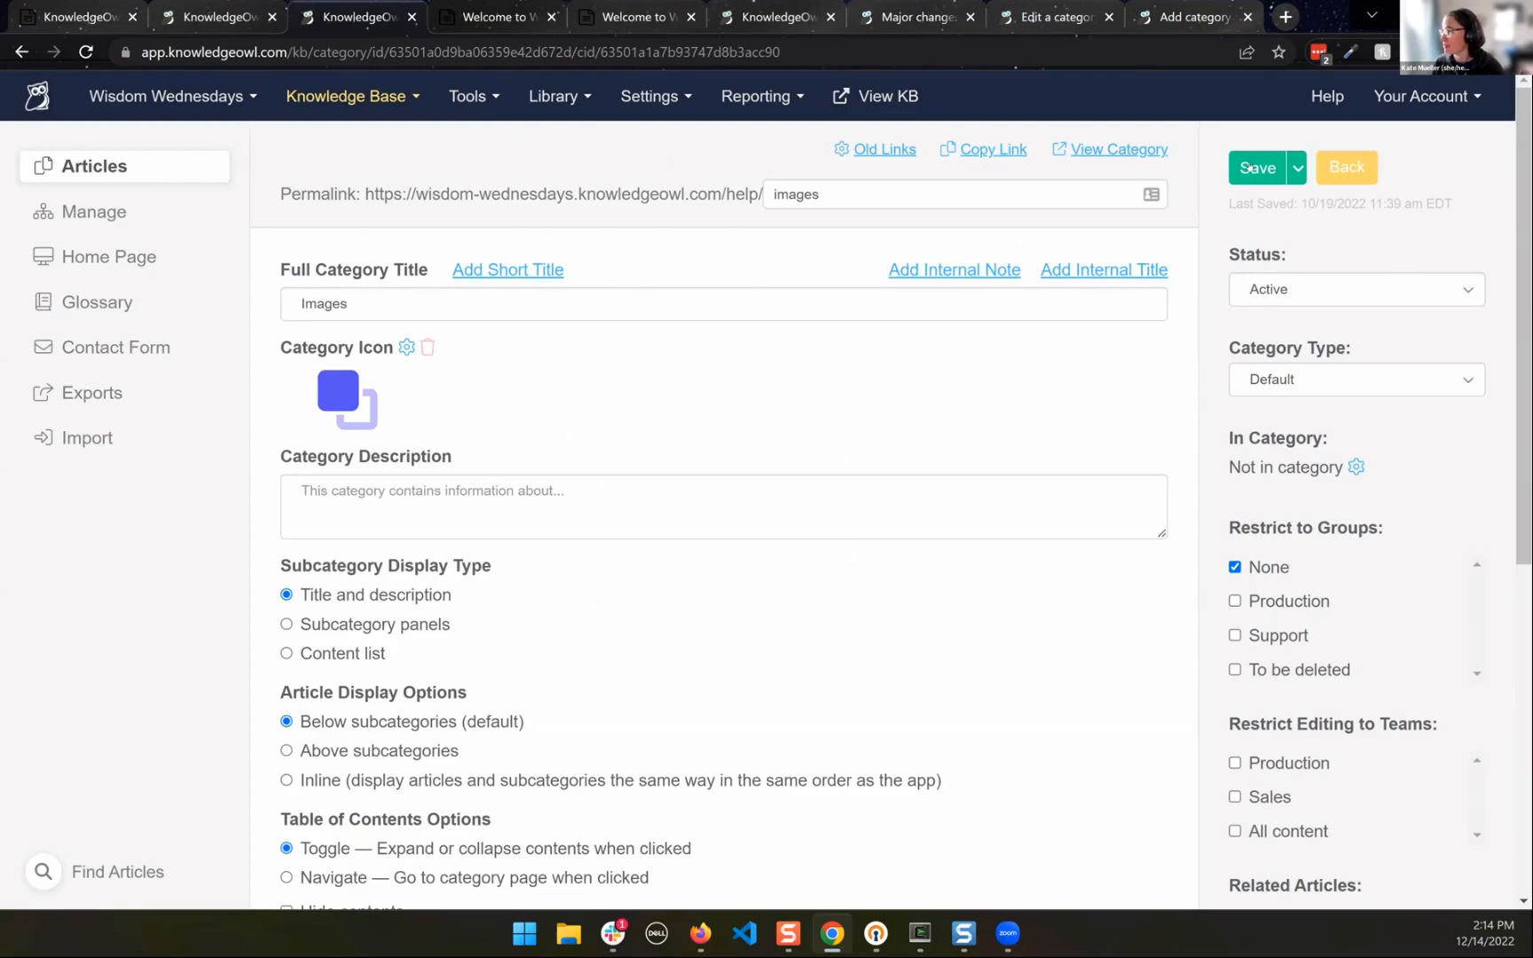
Save the Images category and reload the live Wisdom Wednesdays homepage
key("ctrl+s")
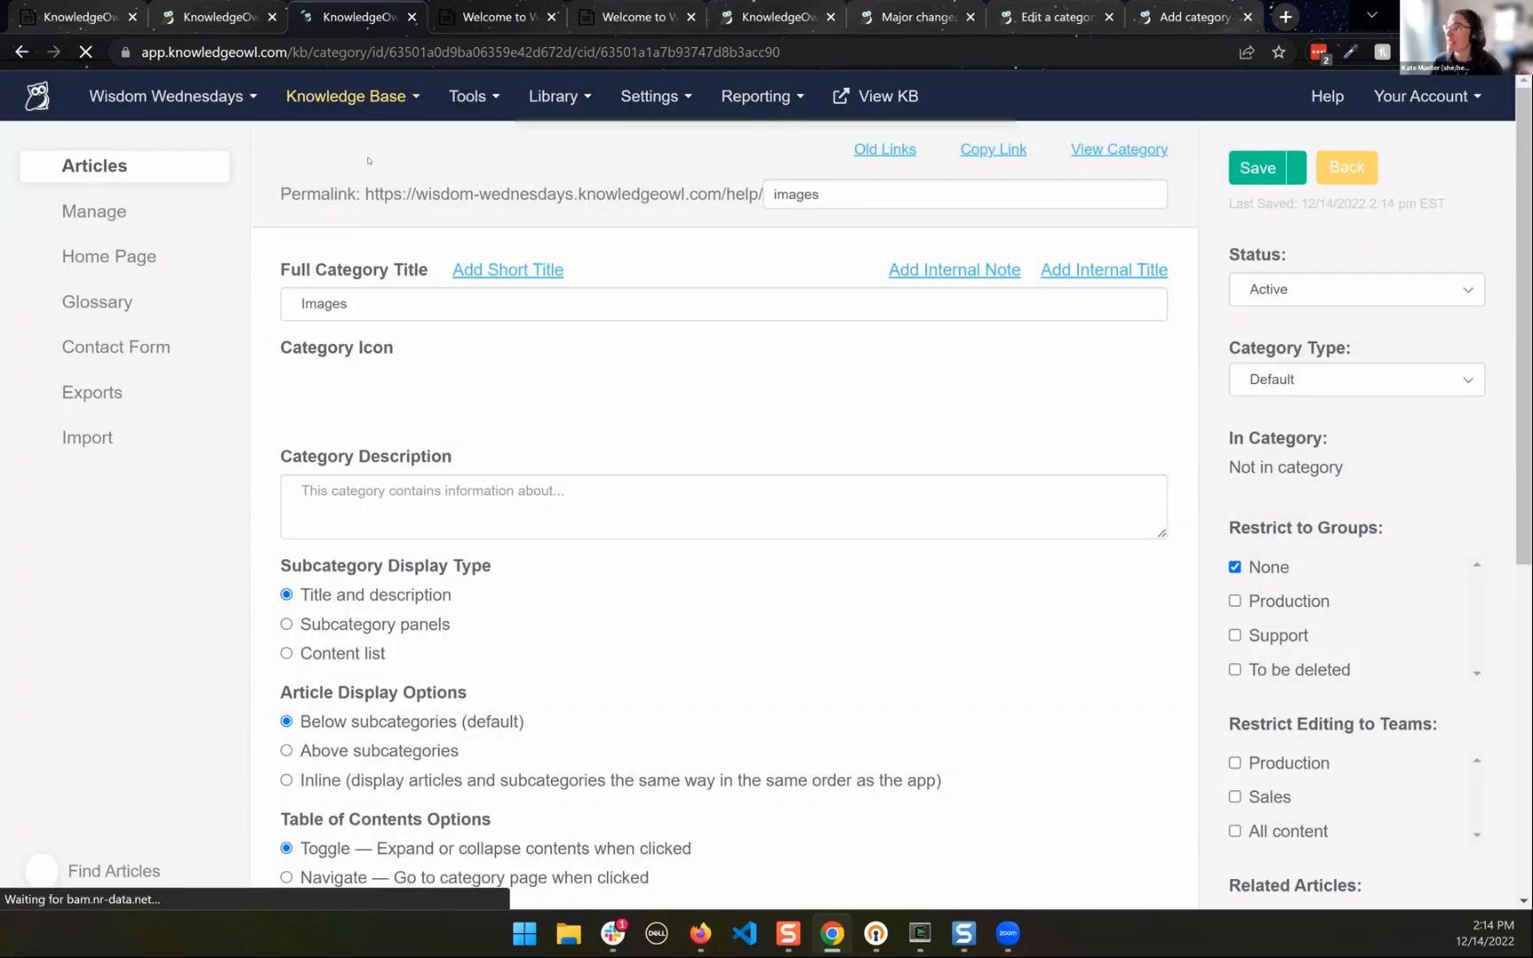
left_click(474, 7)
key("F5")
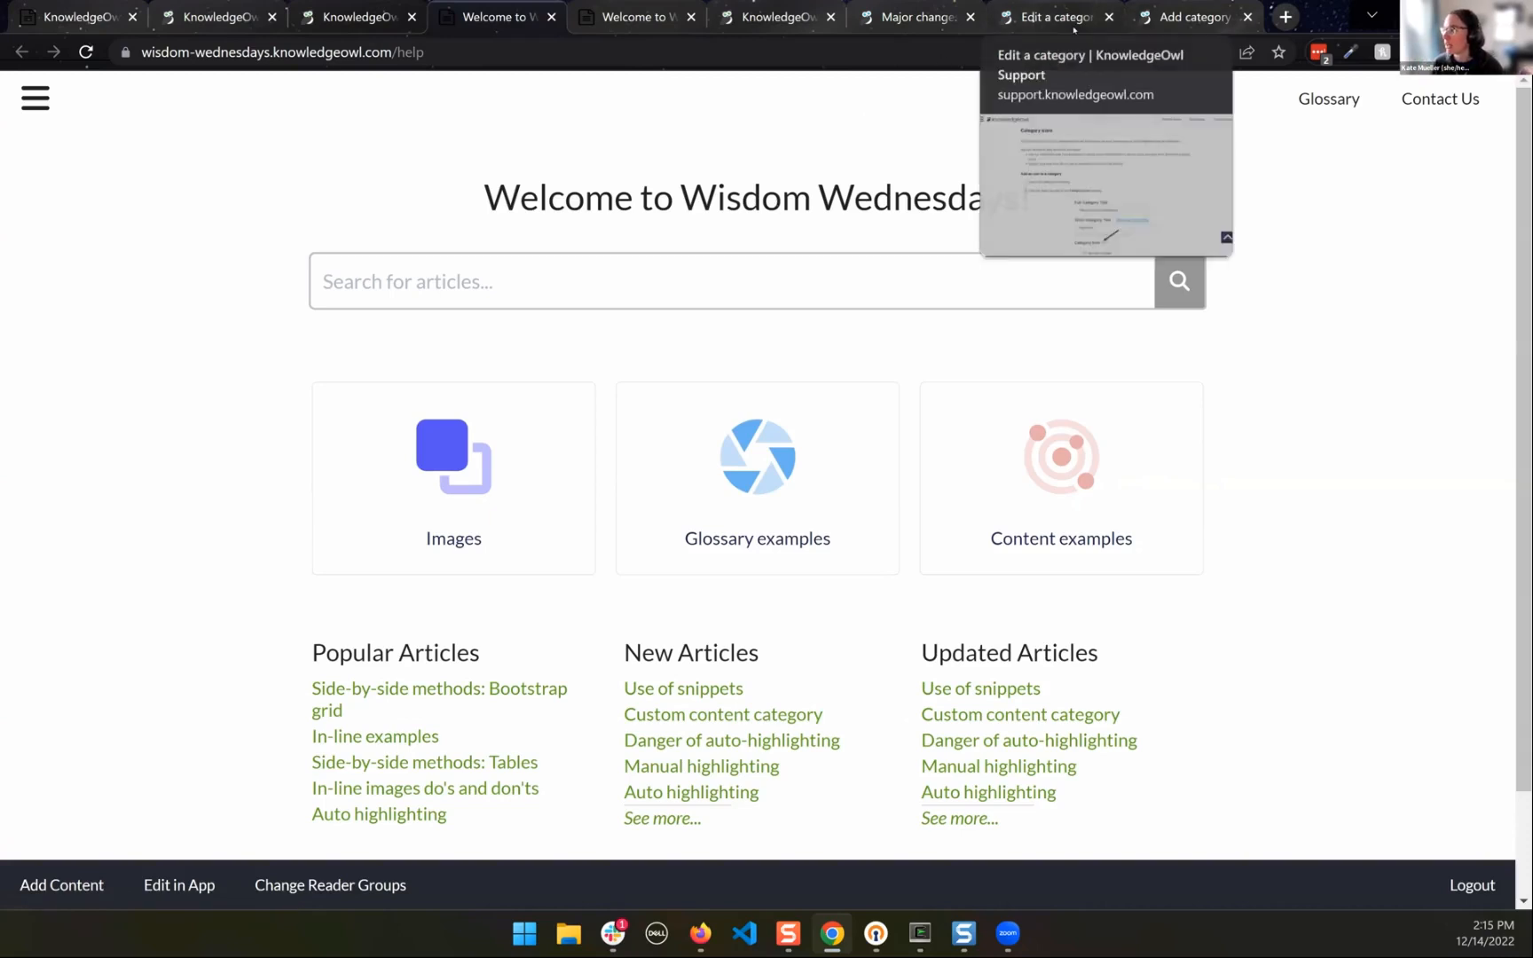
Examine the support article's default icon-cats CSS styles and its tips for updating existing .faq-cat-panel CSS
left_click(1180, 17)
scroll(1122, 324, "down", 15)
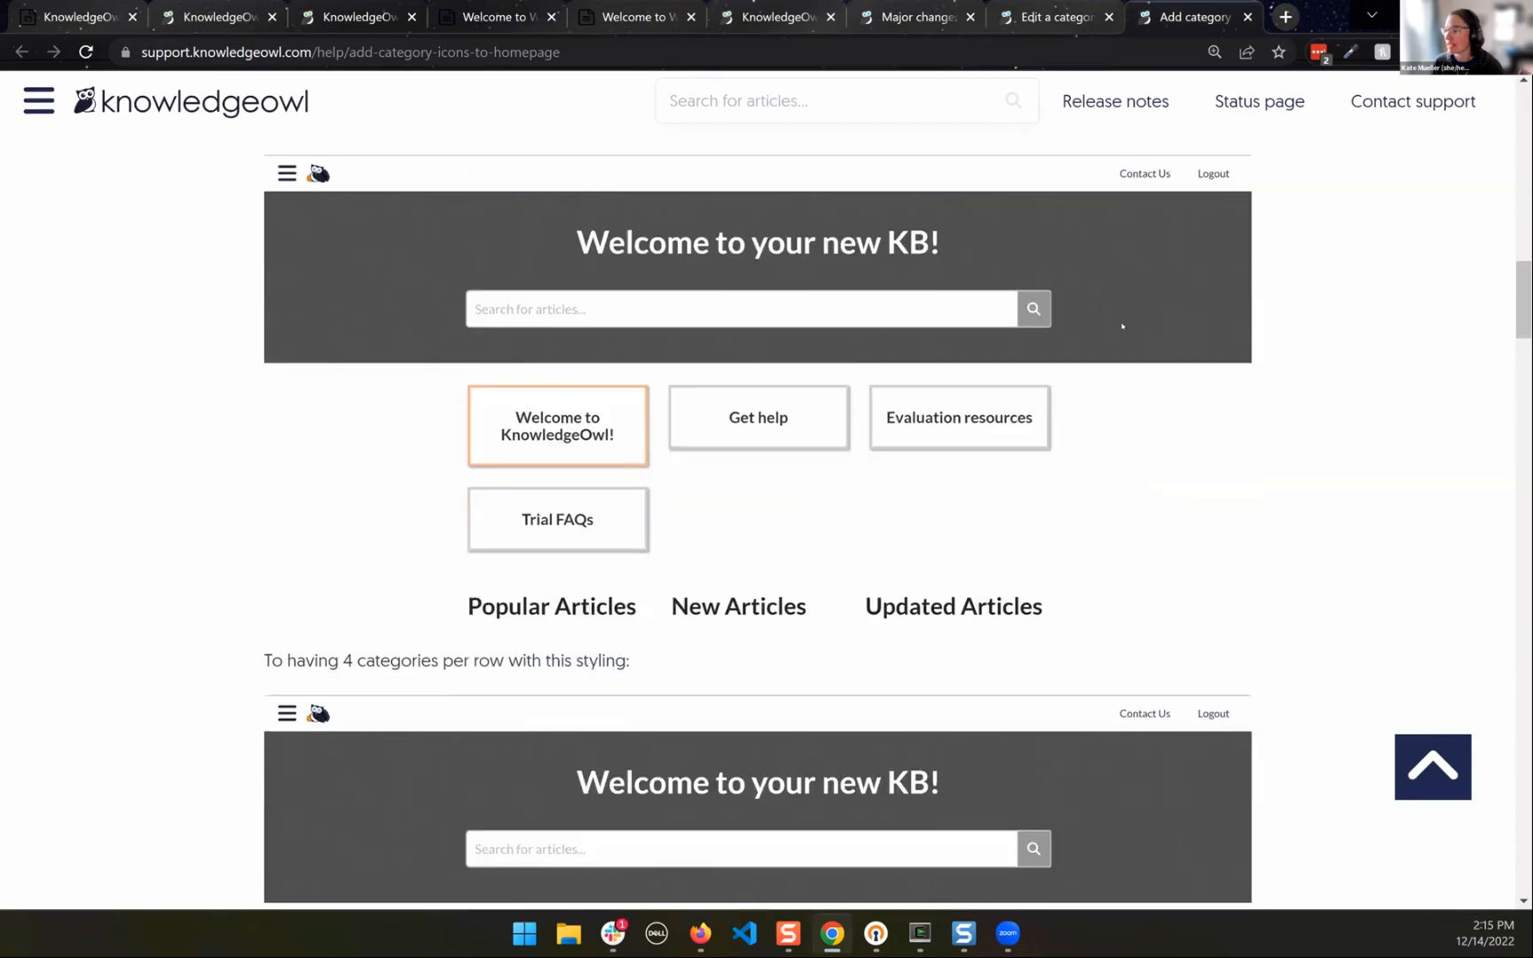
scroll(1122, 325, "down", 20)
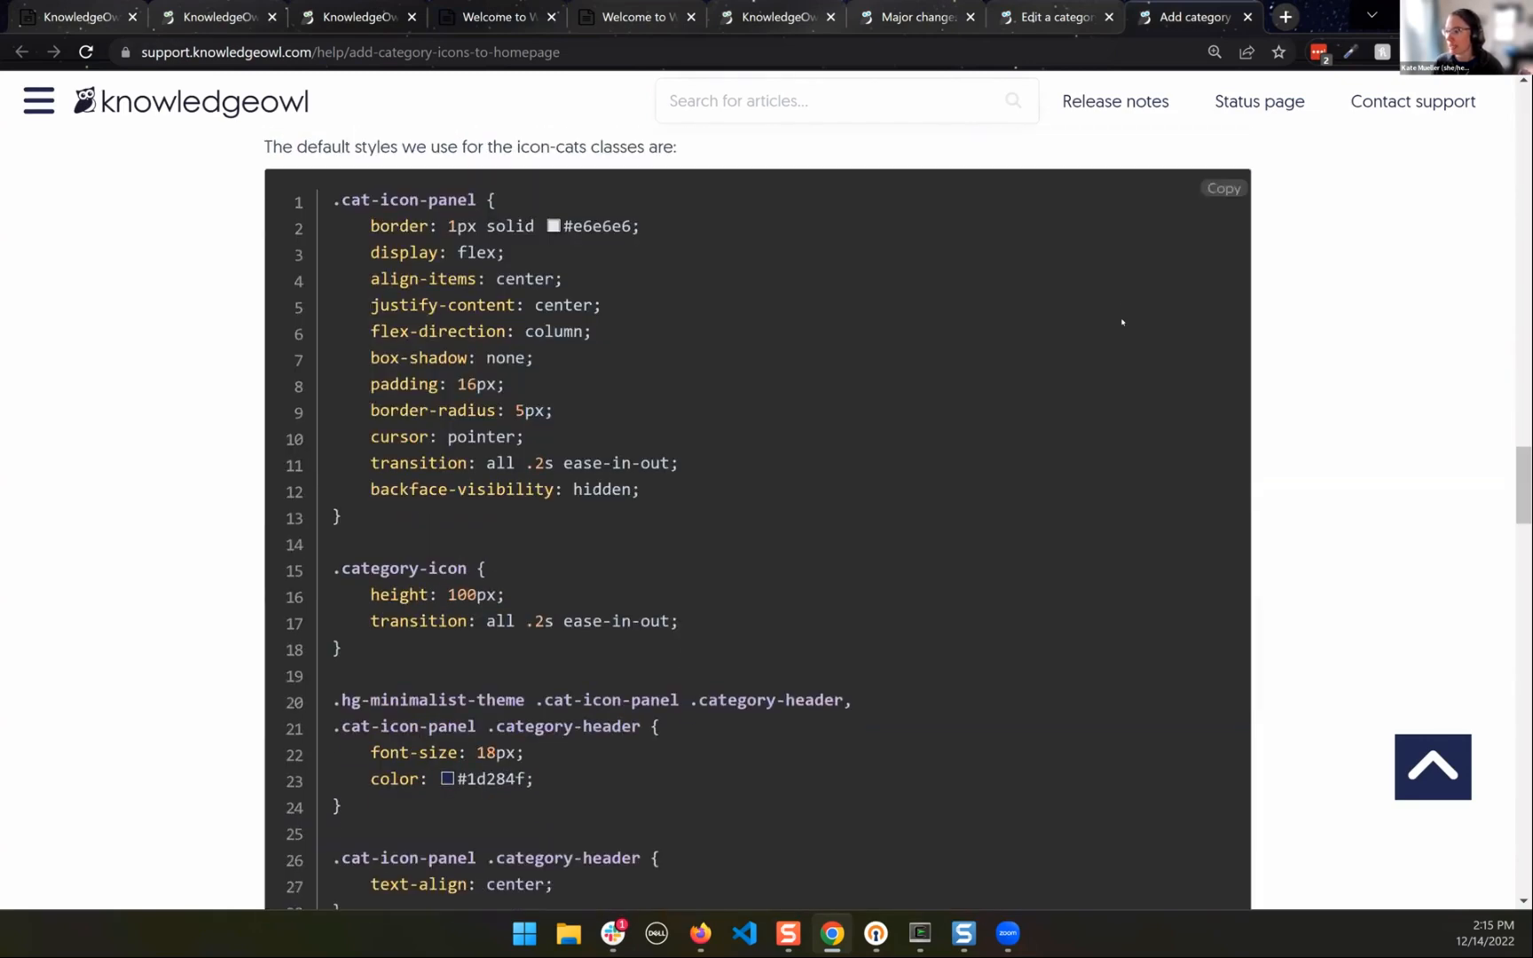
scroll(376, 472, "up", 9)
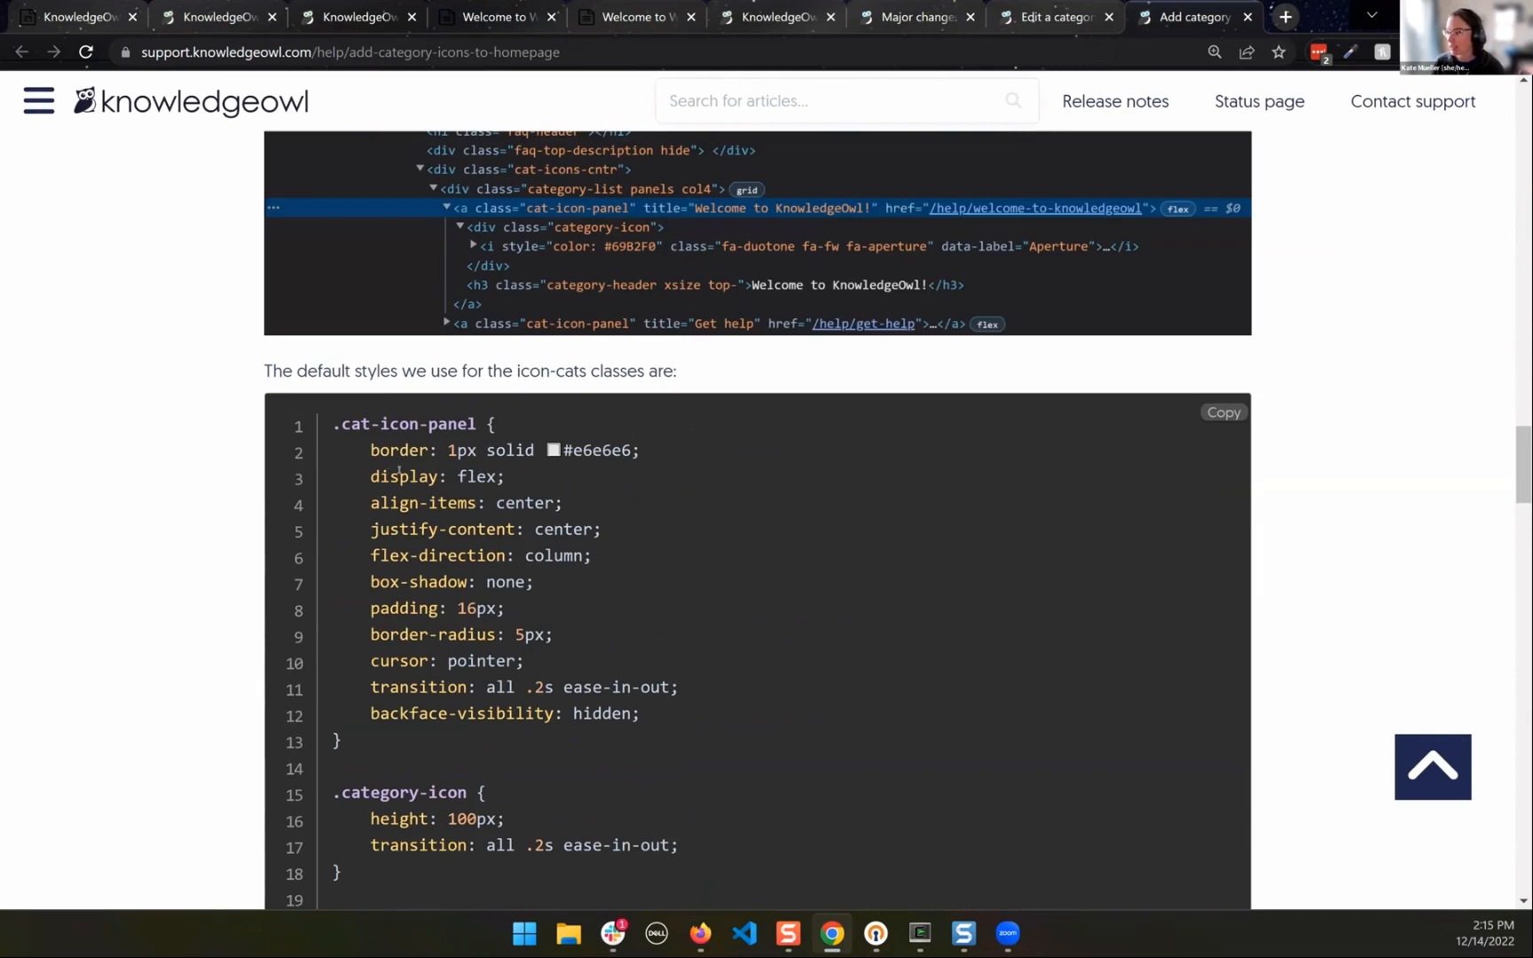
scroll(400, 473, "down", 2)
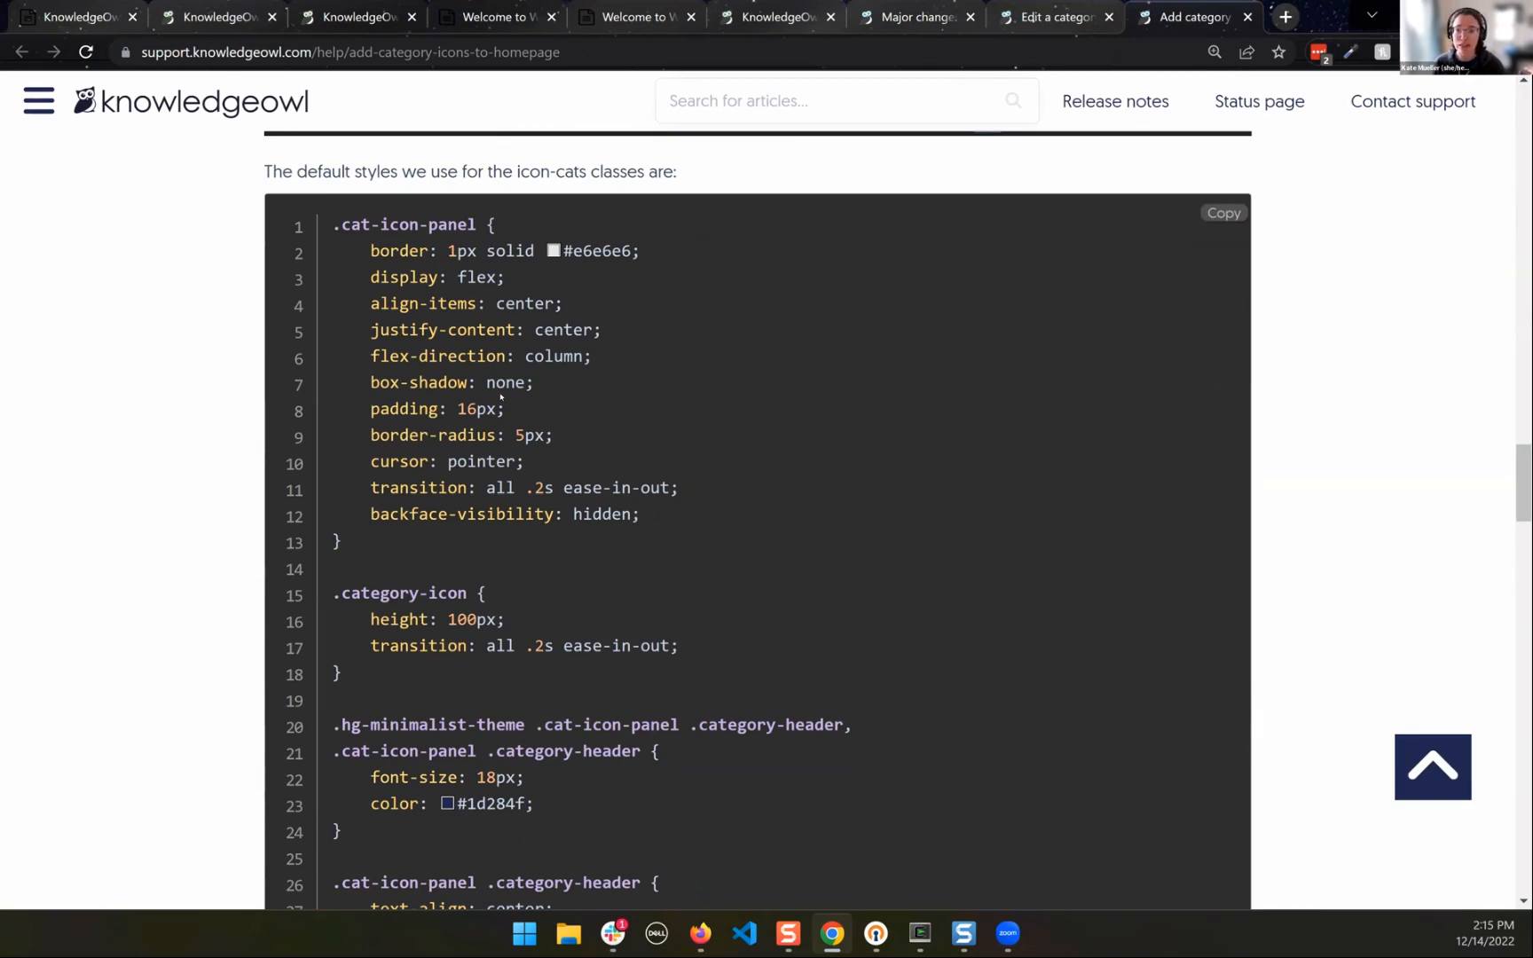
scroll(562, 495, "down", 9)
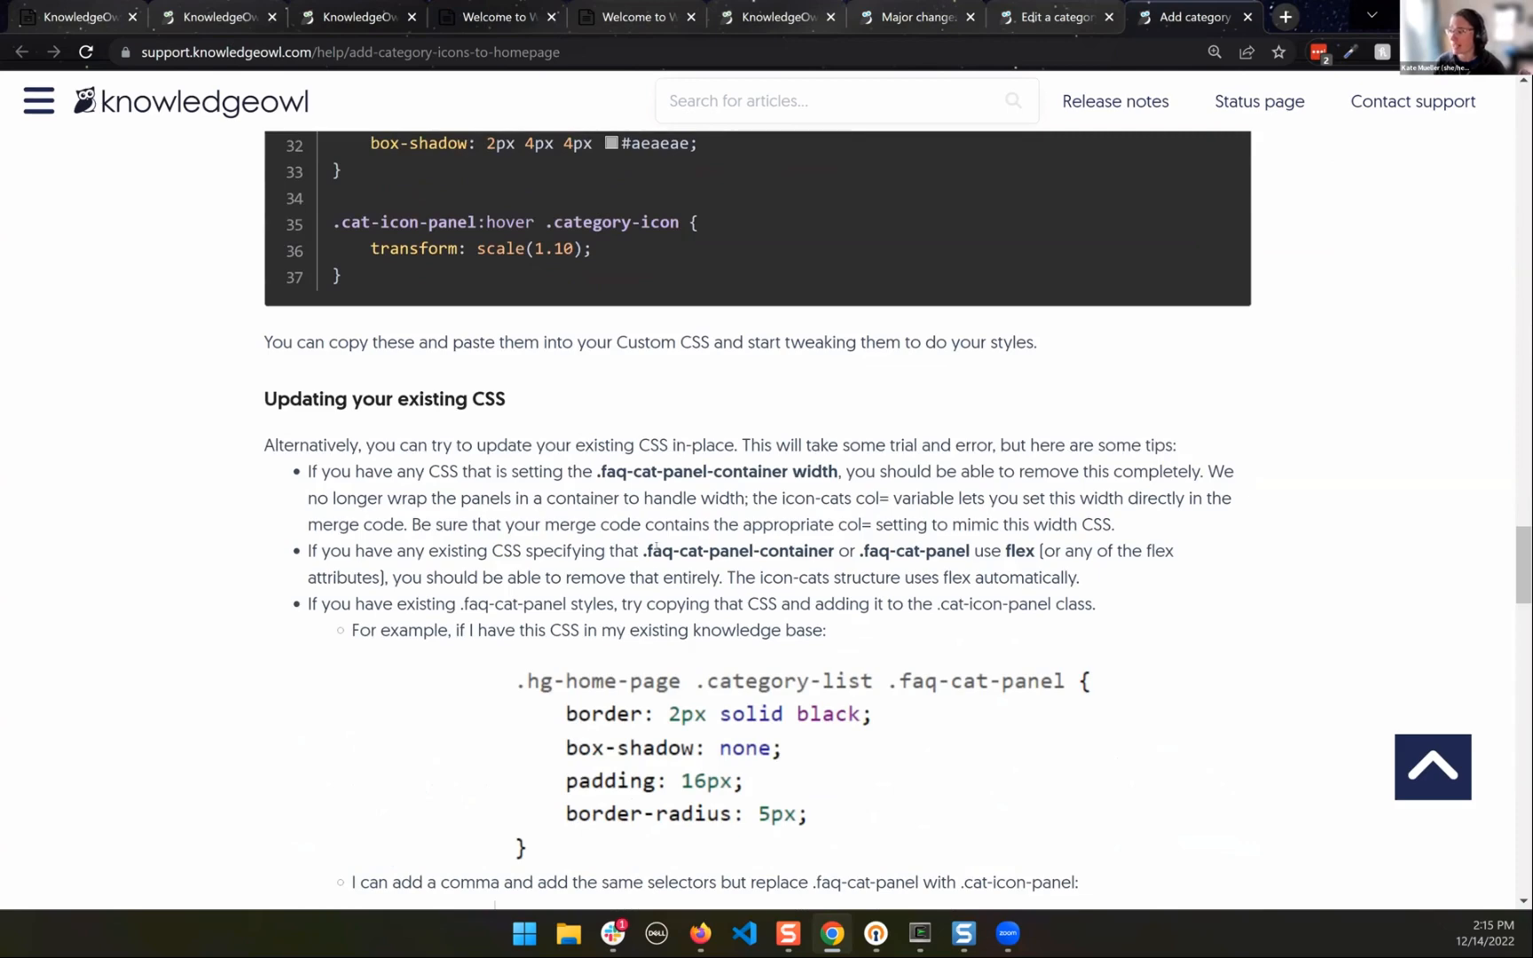
scroll(657, 546, "down", 2)
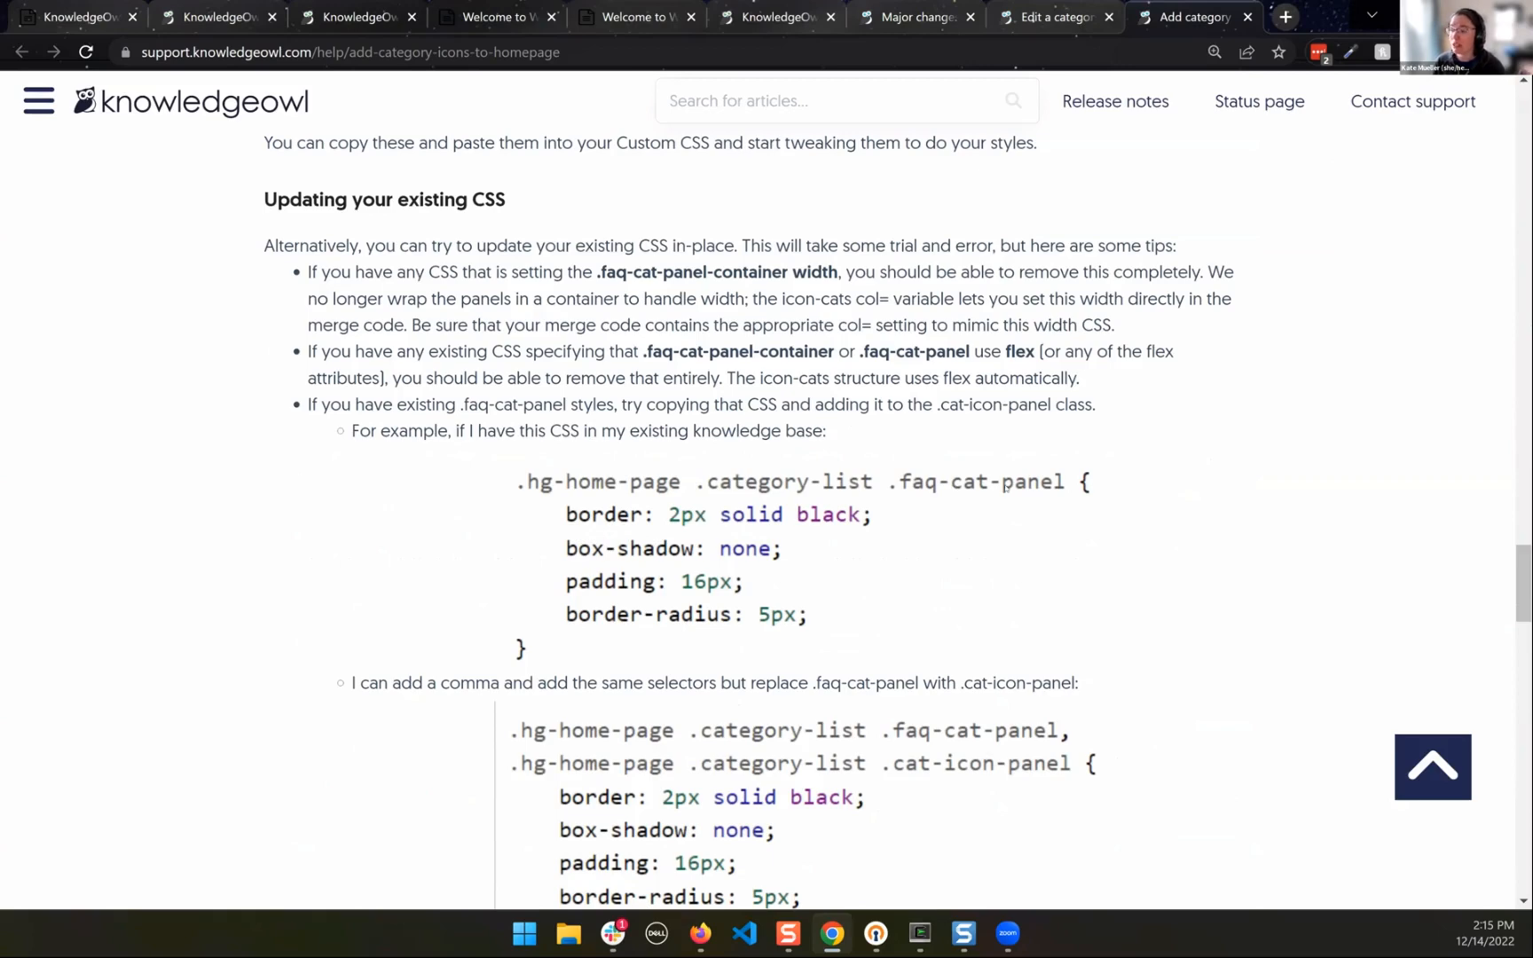
scroll(916, 667, "down", 1)
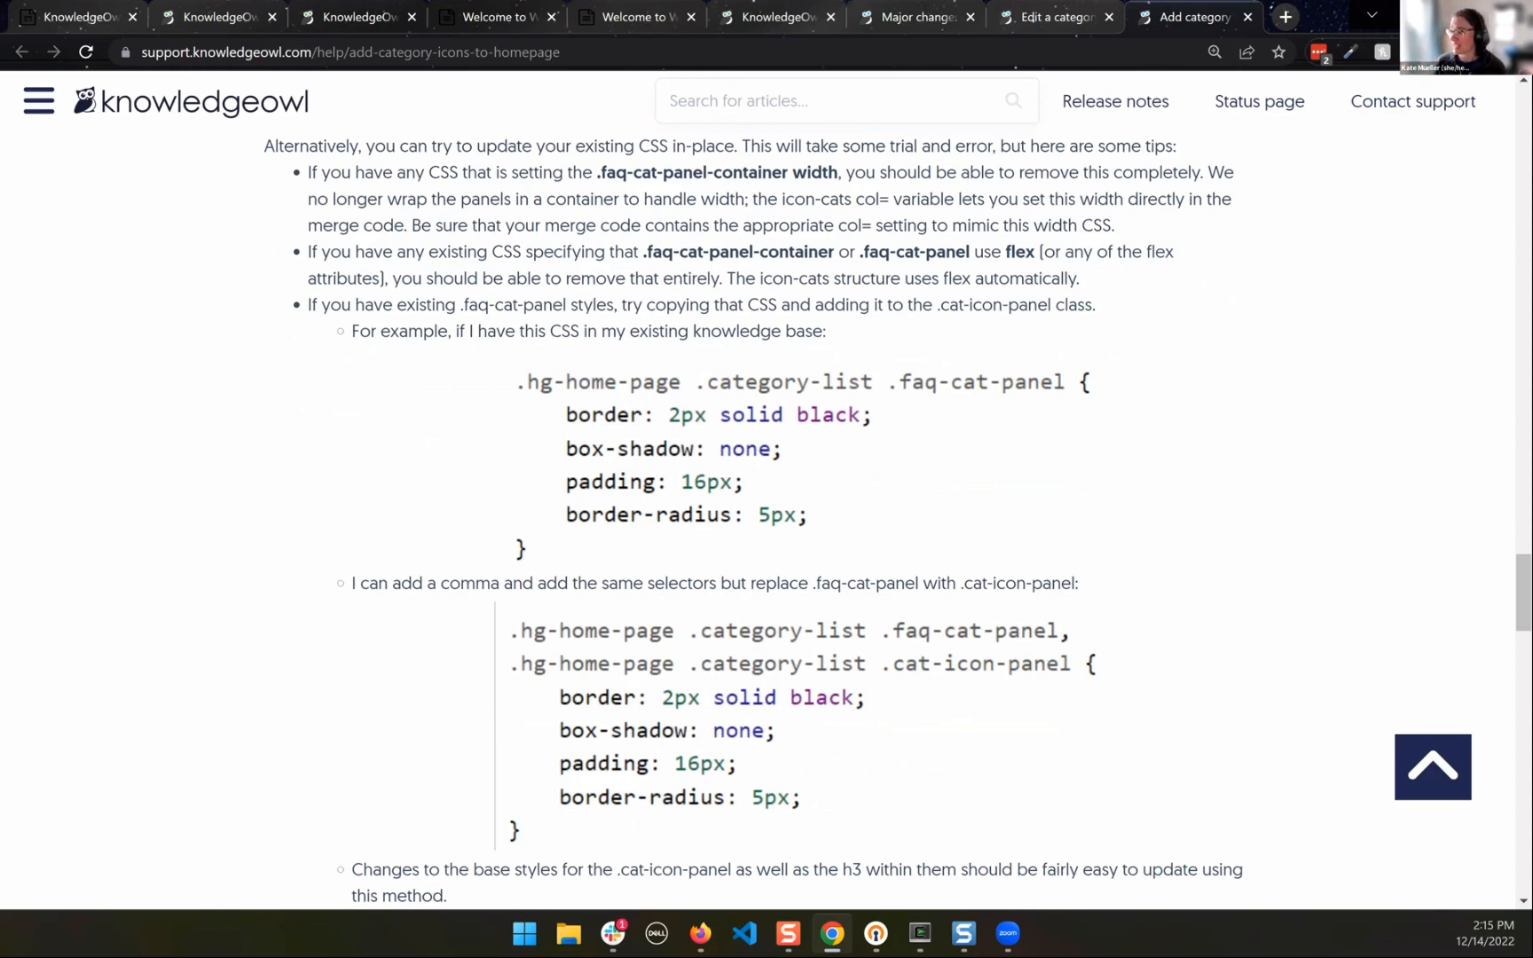
scroll(619, 526, "up", 3)
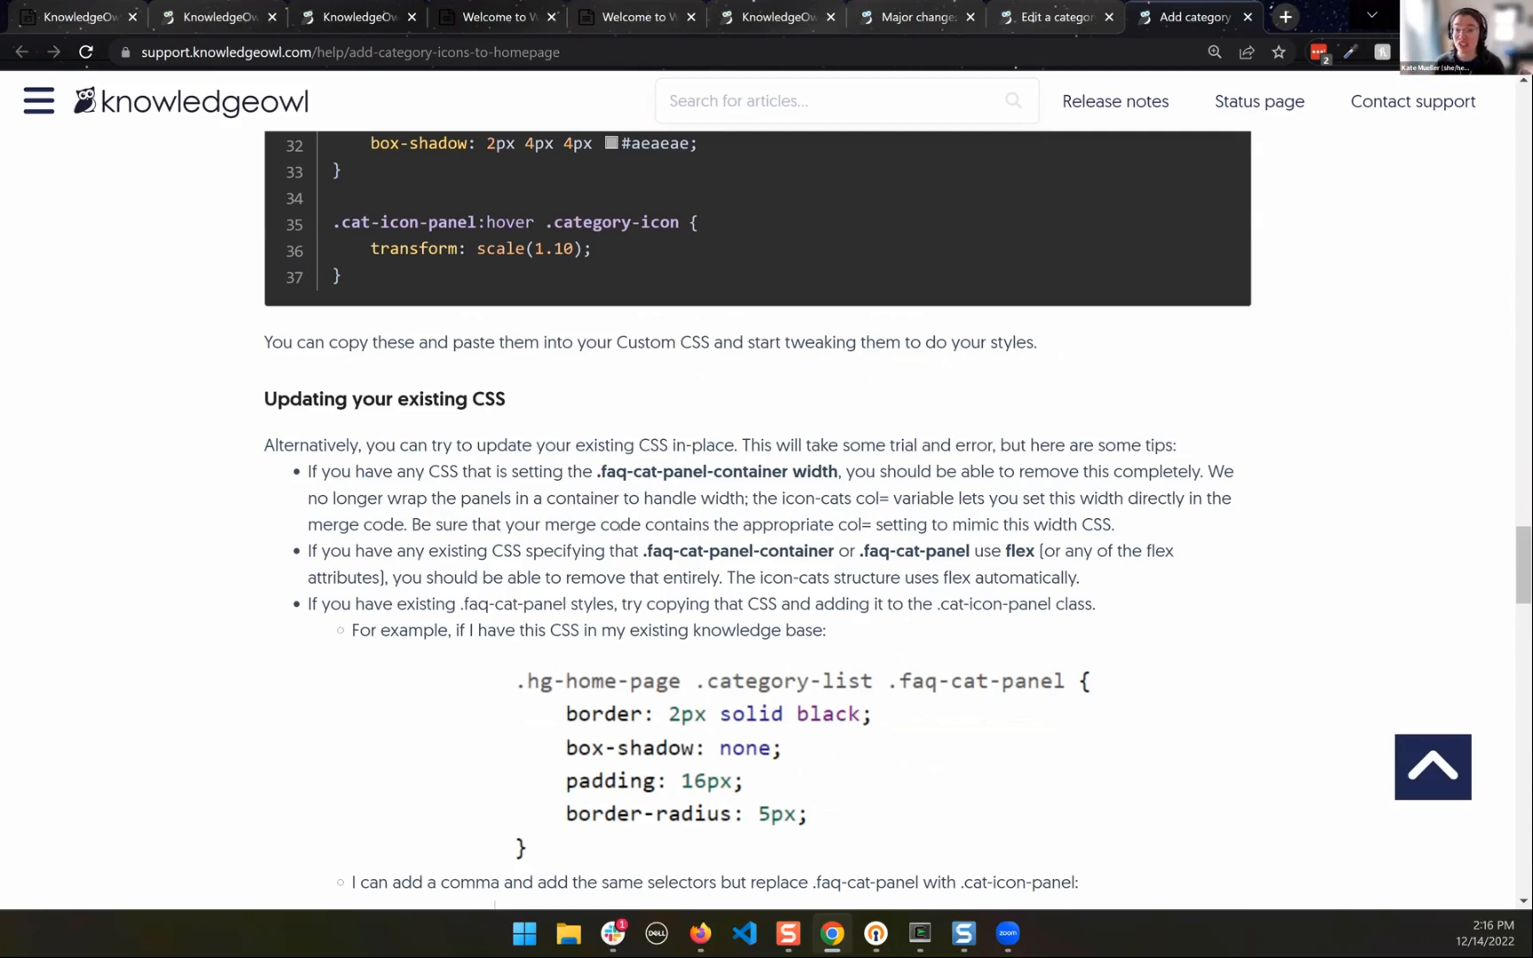
Leave the Images category for the knowledge base dashboard and open the Wisdom Wednesdays knowledge base
left_click(356, 8)
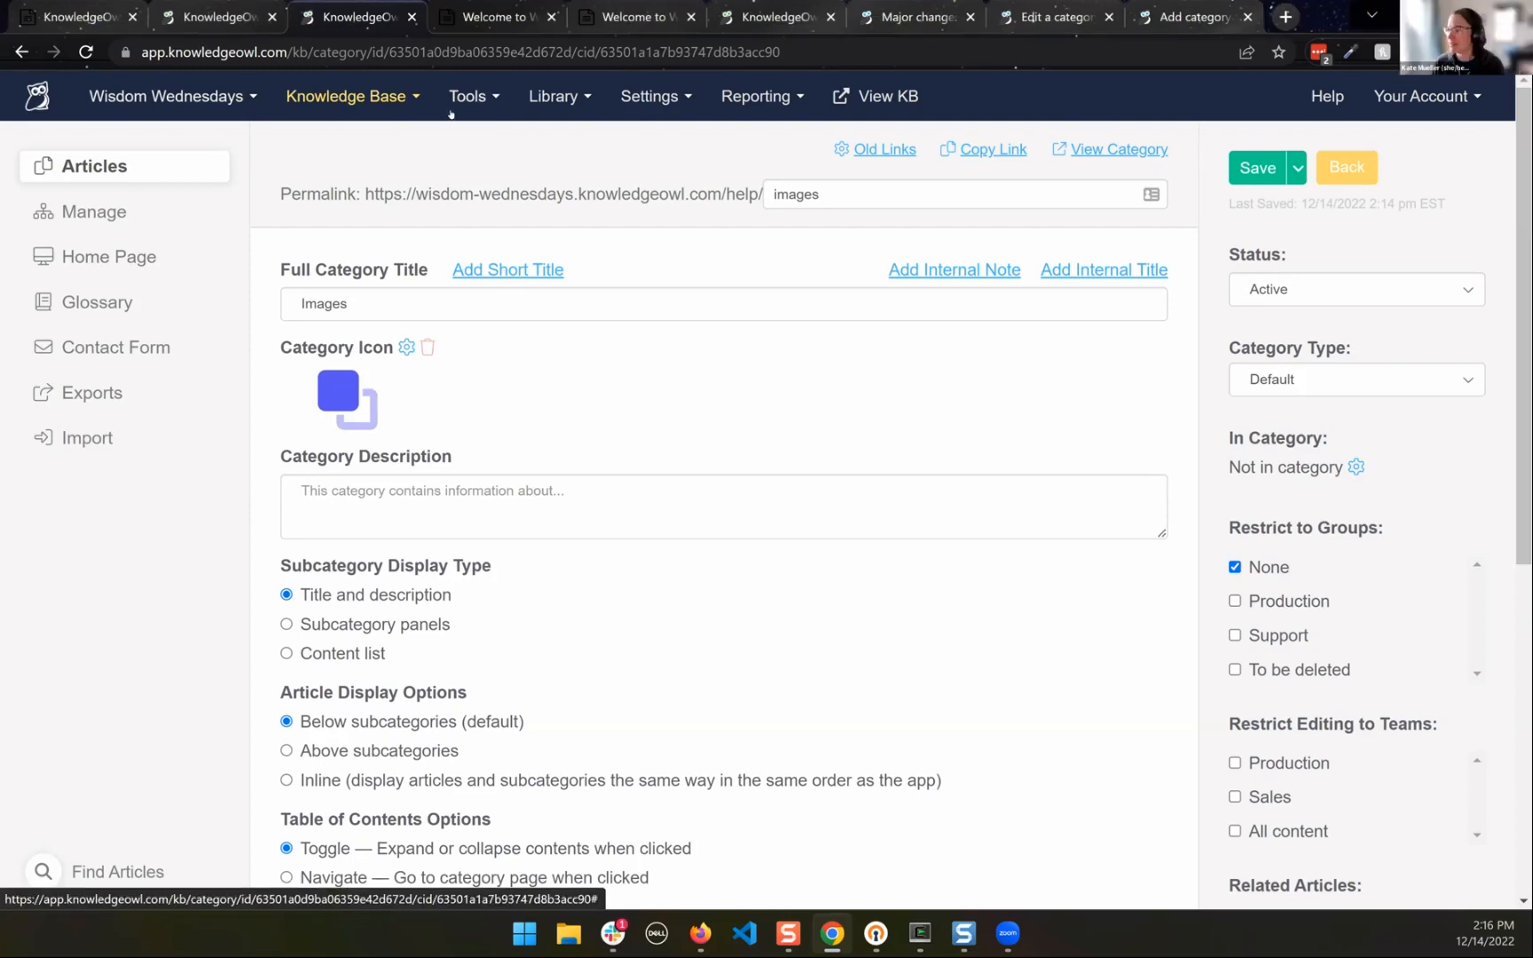
mouse_move(216, 8)
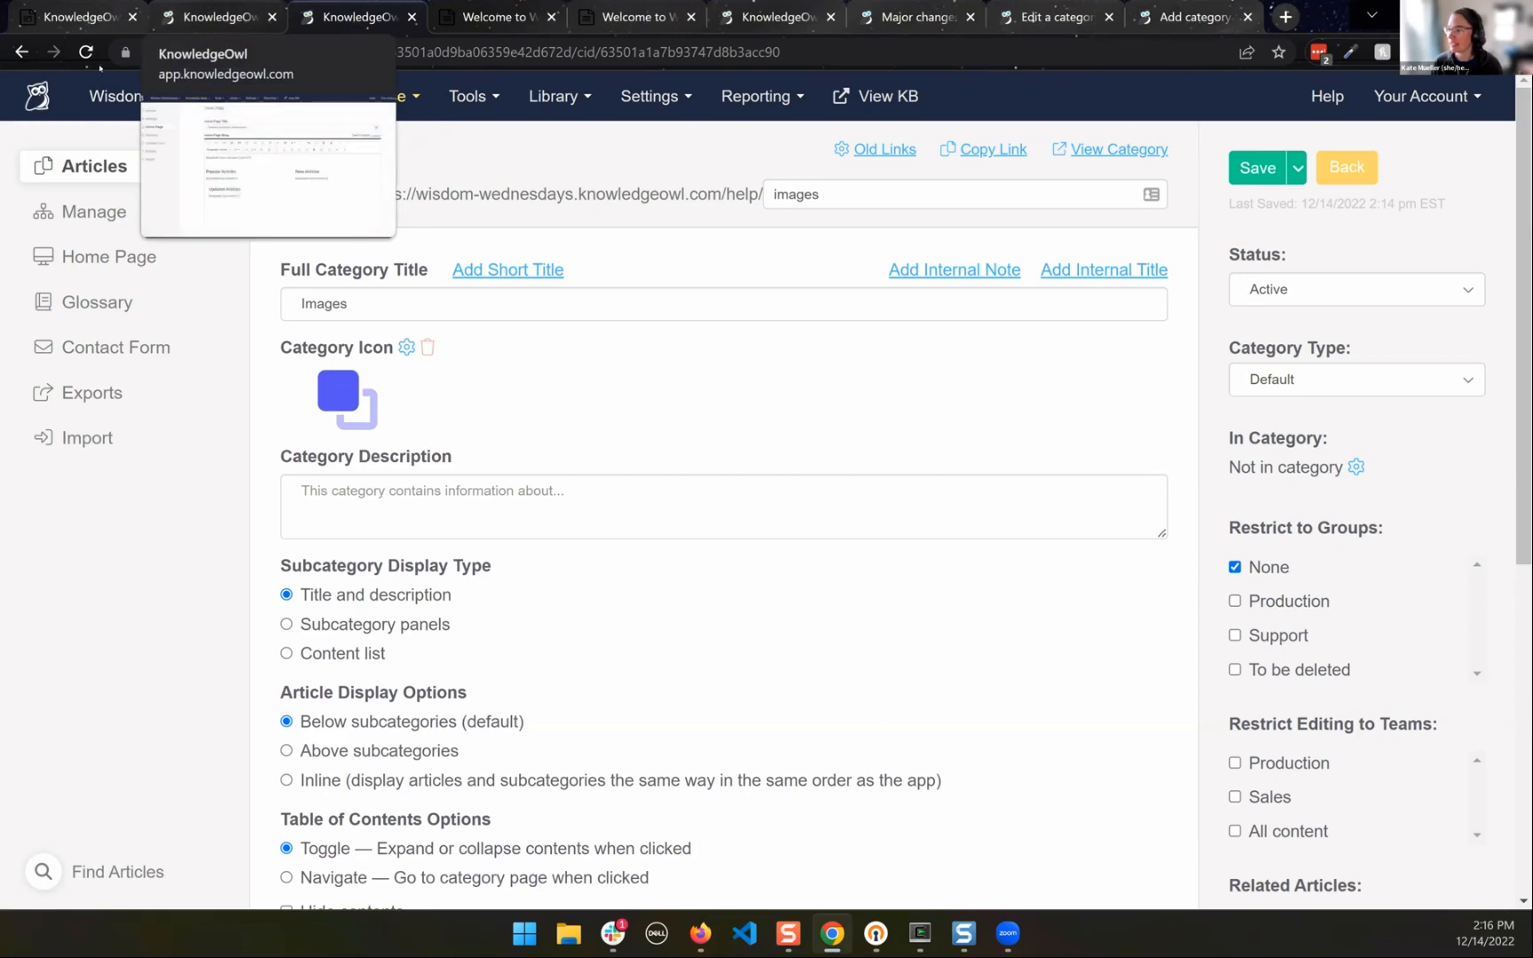
left_click(37, 96)
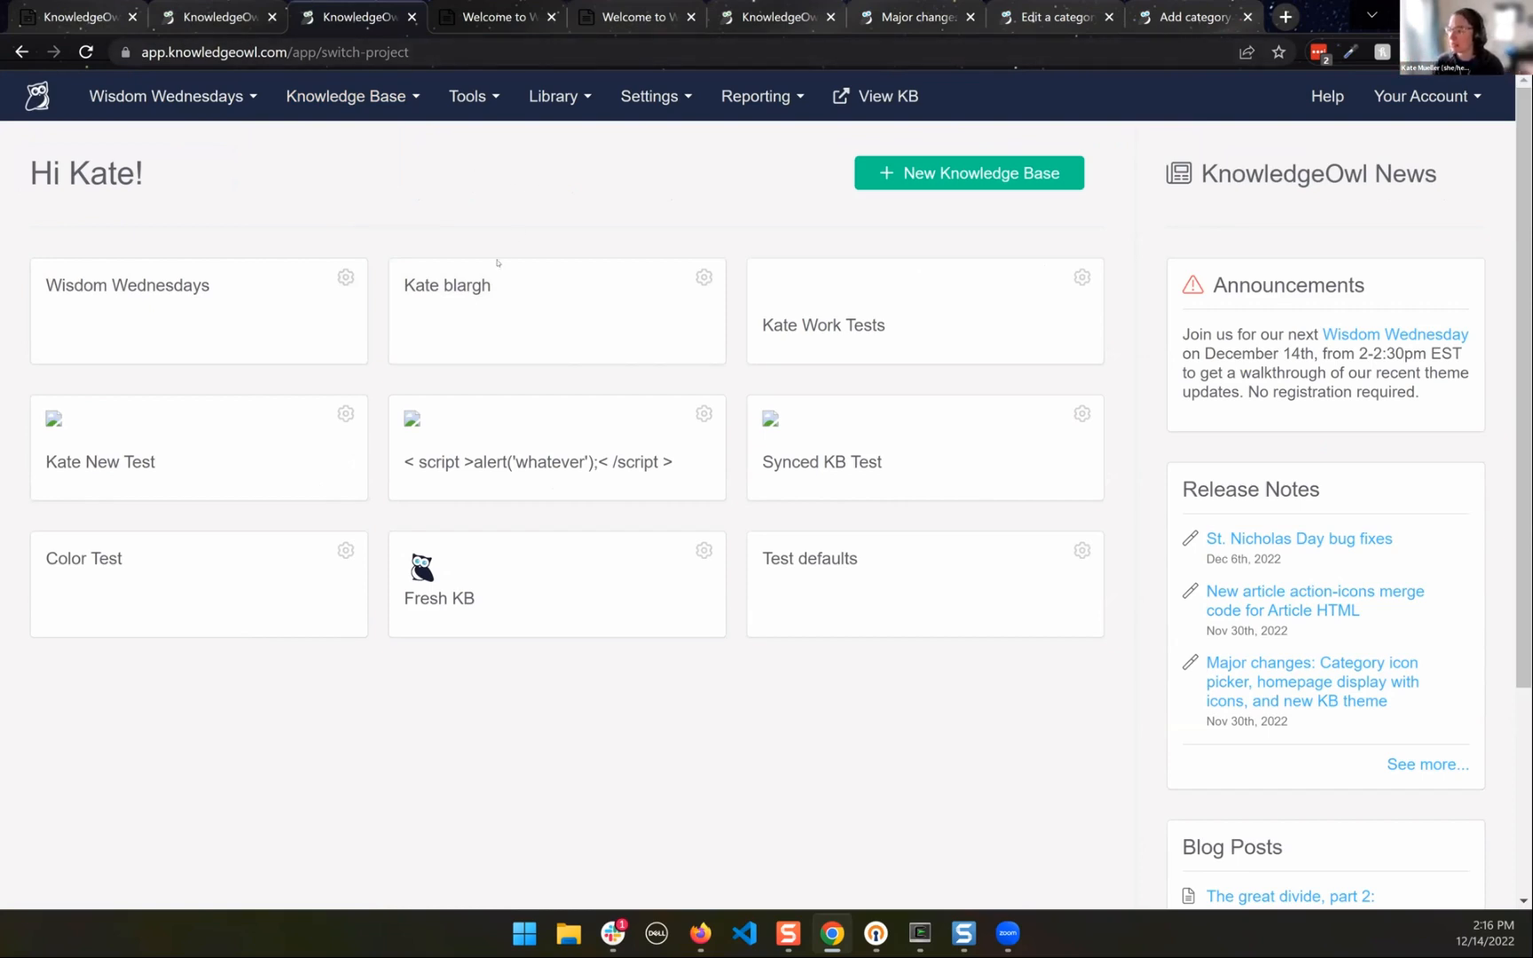
left_click(152, 311)
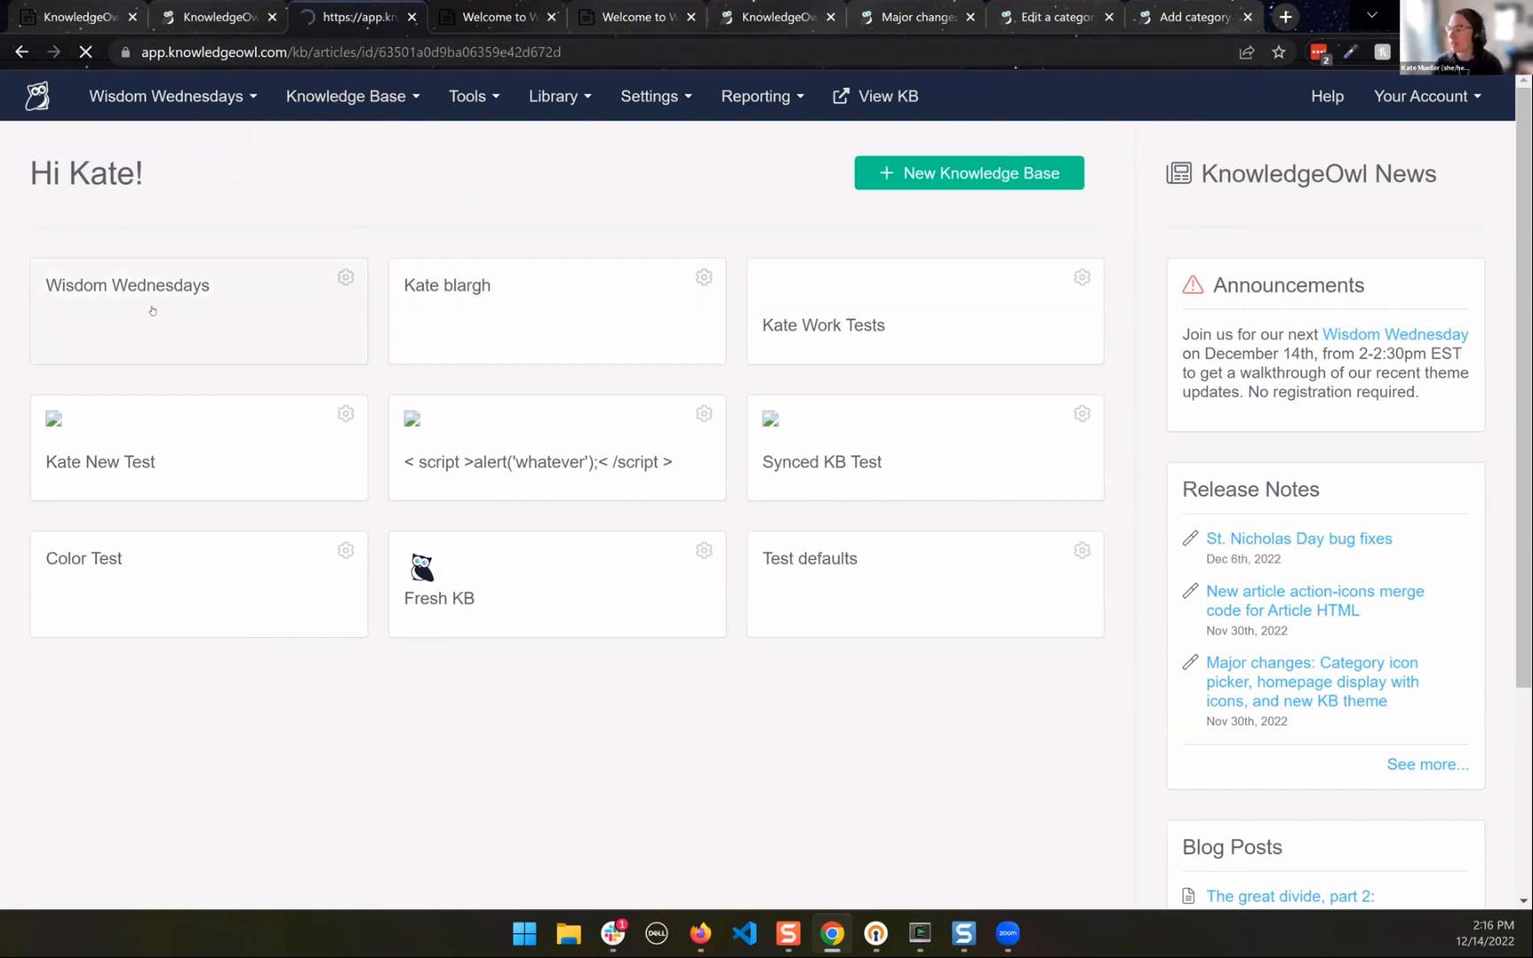
Open the style settings of the Wisdom Wednesdays knowledge base and examine its available themes and homepage preview
left_click(648, 97)
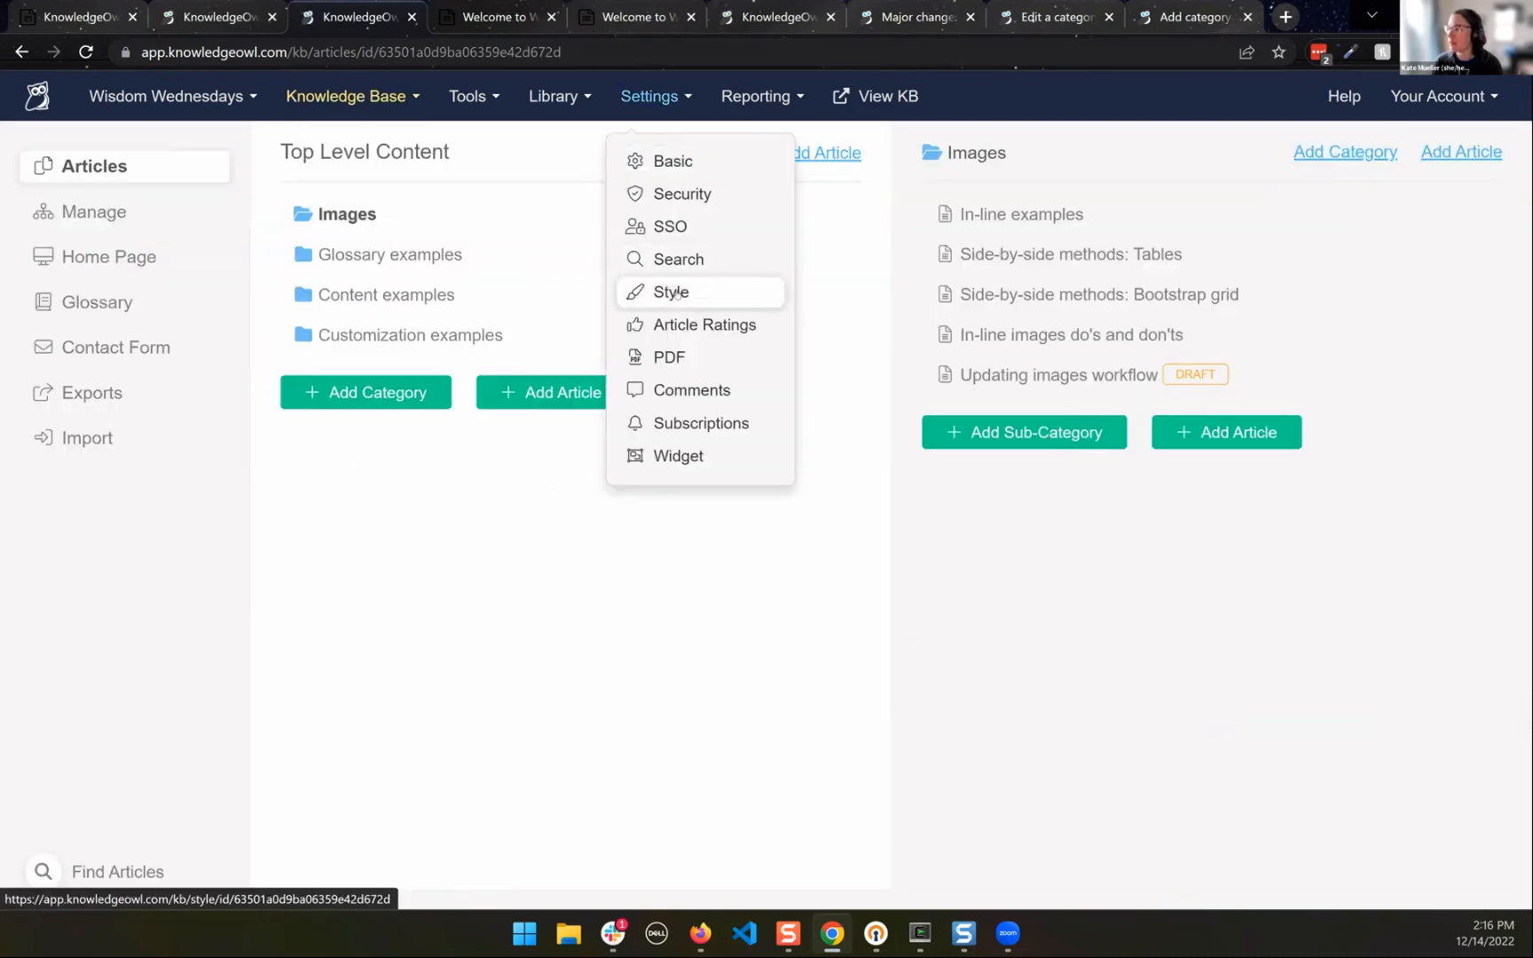
left_click(673, 292)
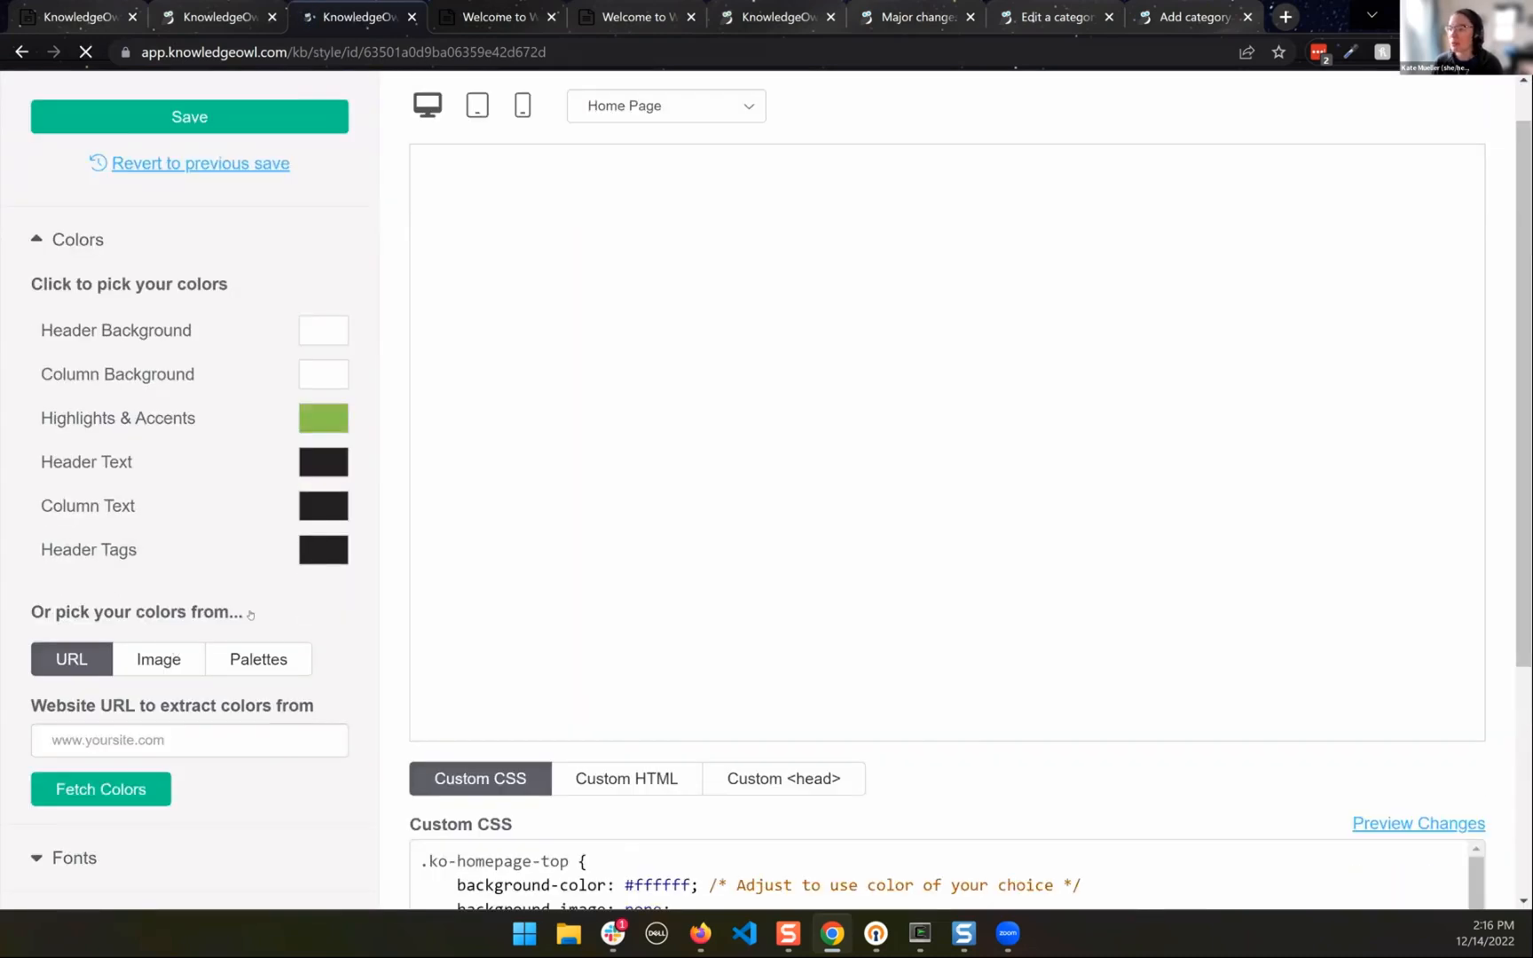
scroll(175, 652, "down", 5)
left_click(84, 643)
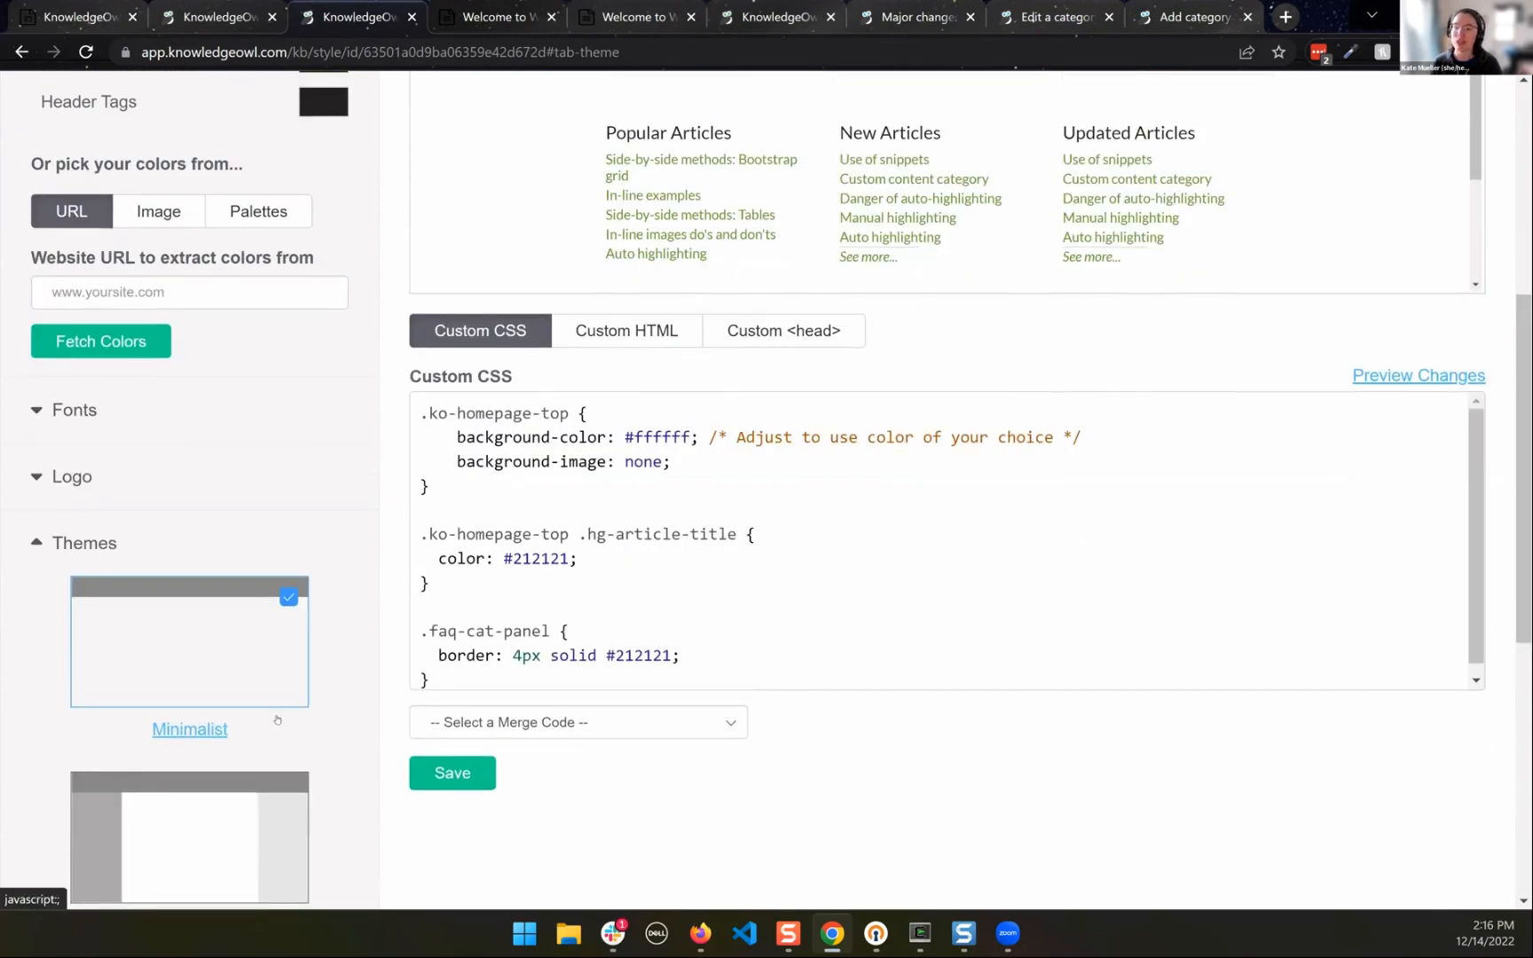
scroll(342, 684, "down", 3)
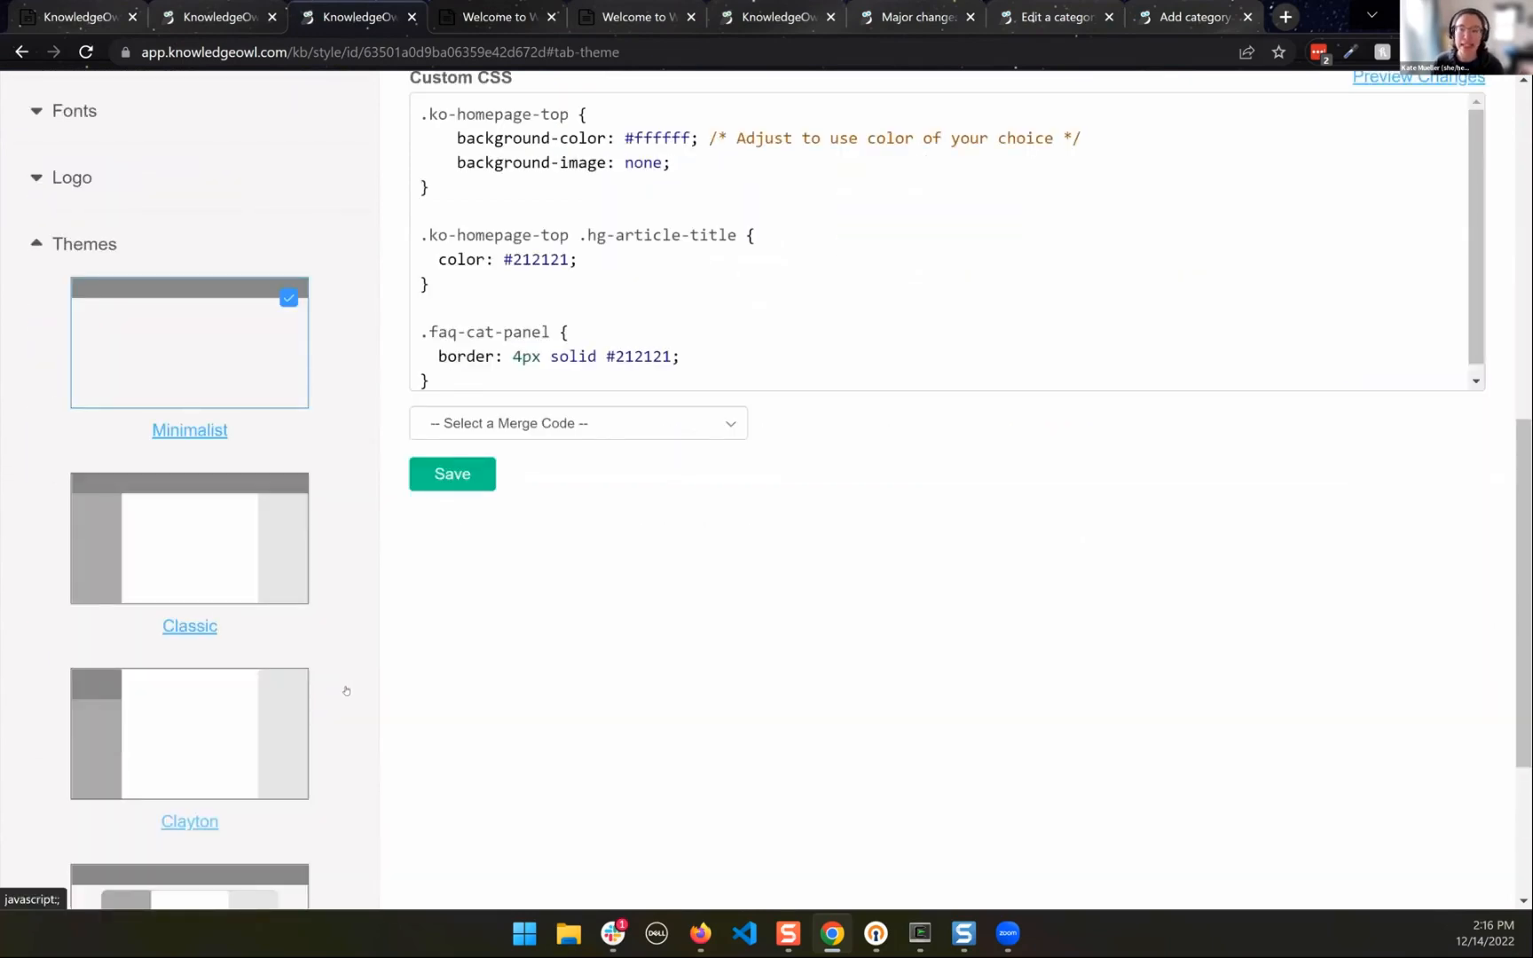
scroll(343, 683, "up", 9)
scroll(352, 494, "up", 1)
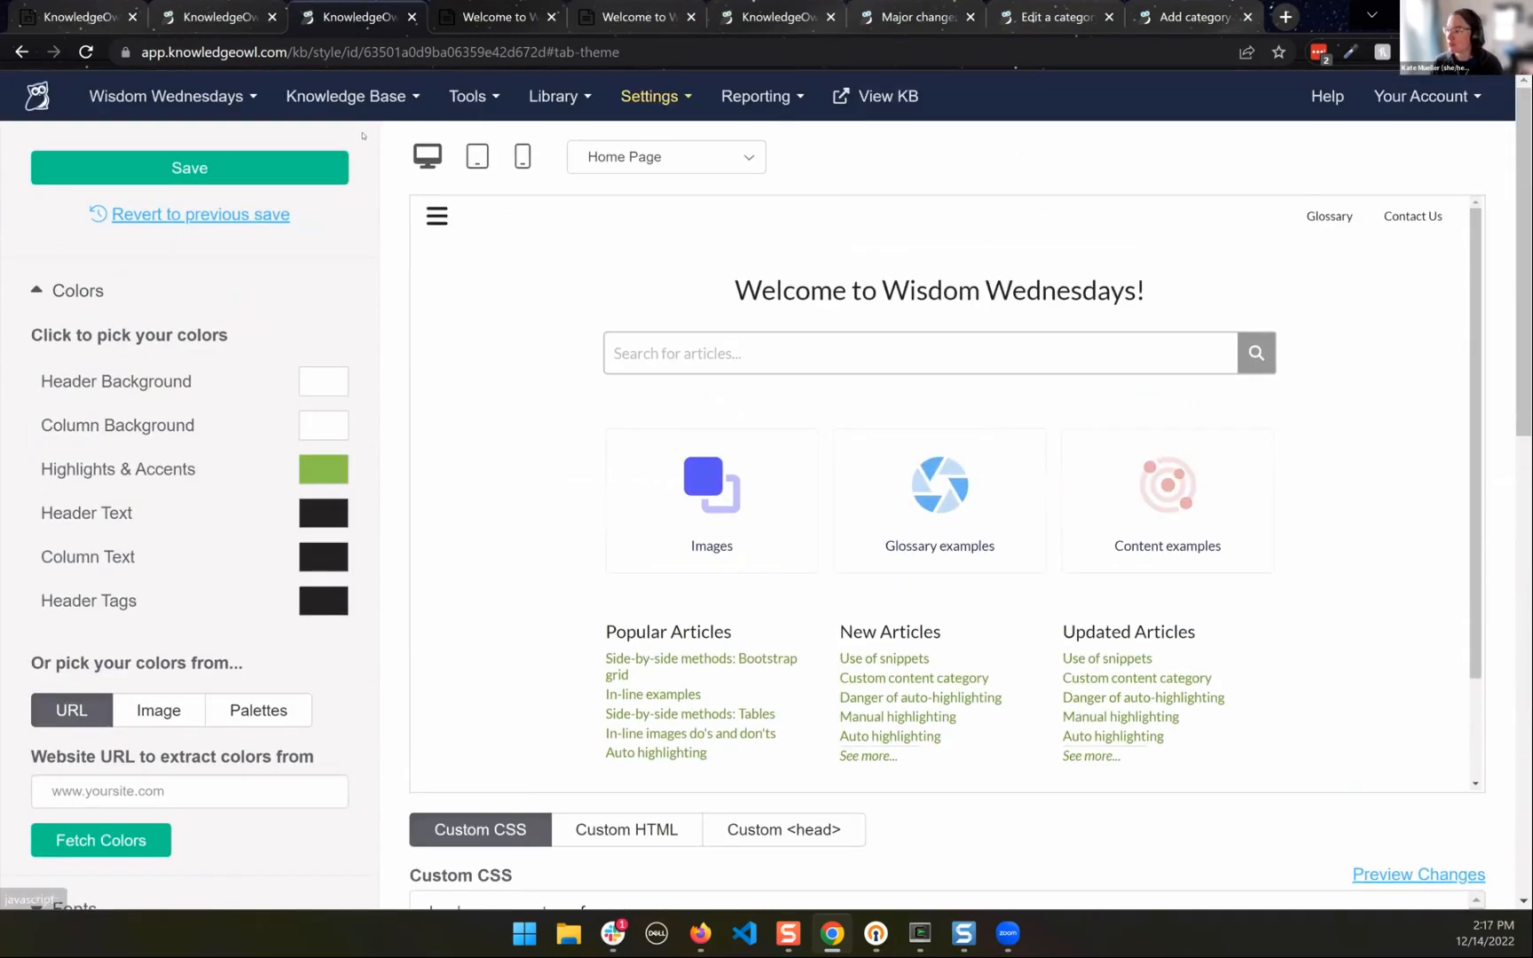
Return to the knowledge base dashboard and create a new knowledge base named WW new theme test, dismissing its welcome message
mouse_move(257, 5)
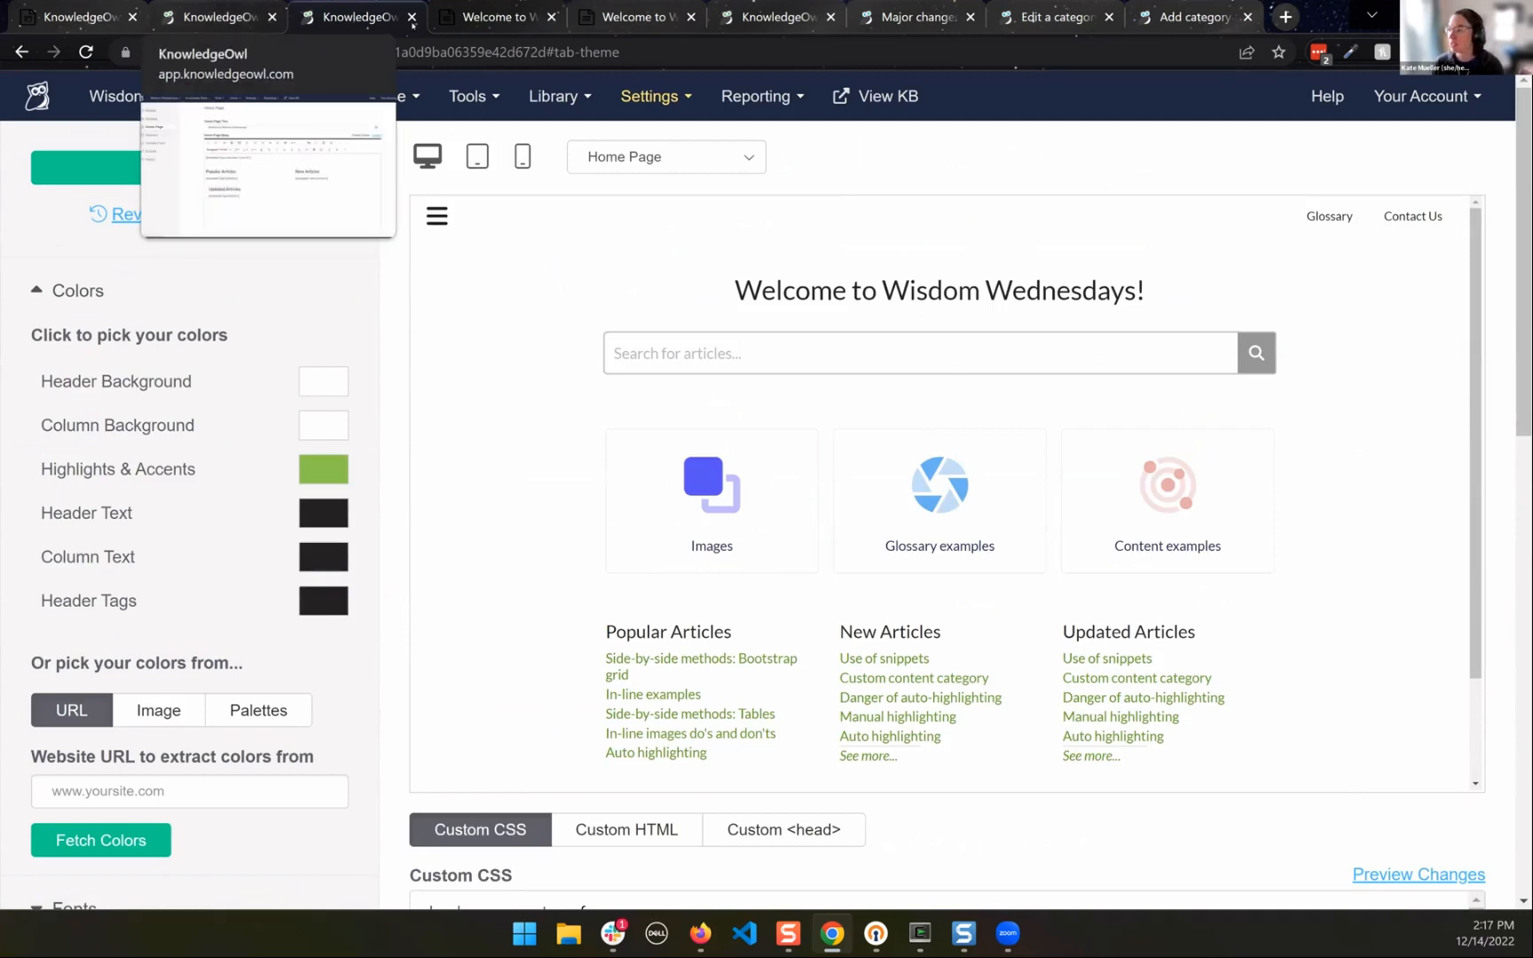
left_click(217, 14)
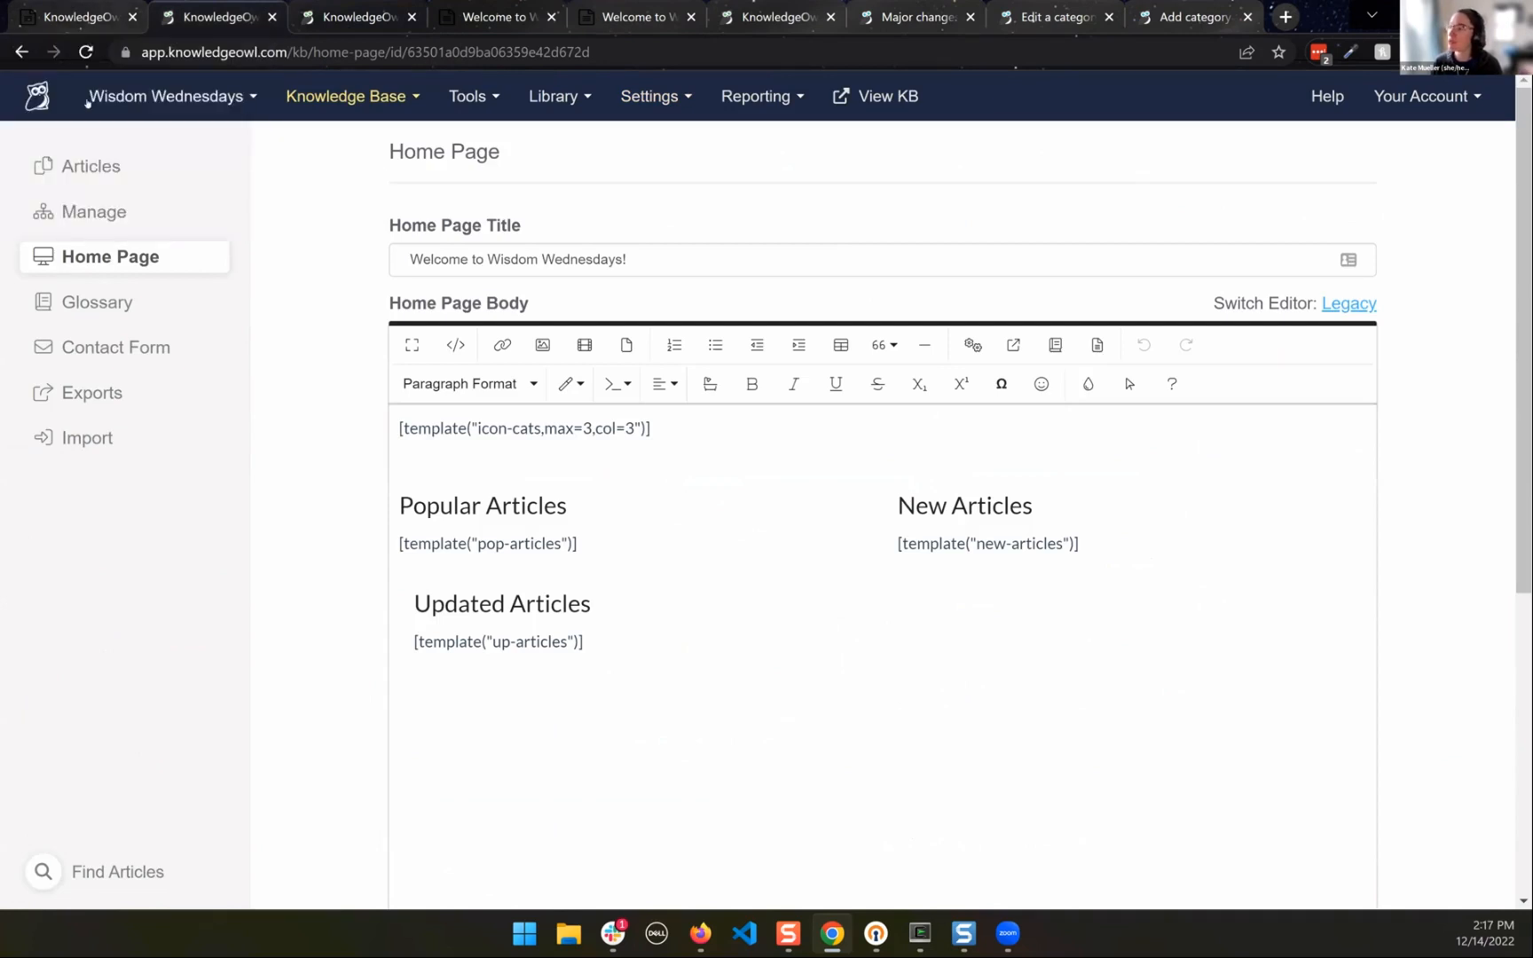
left_click(62, 86)
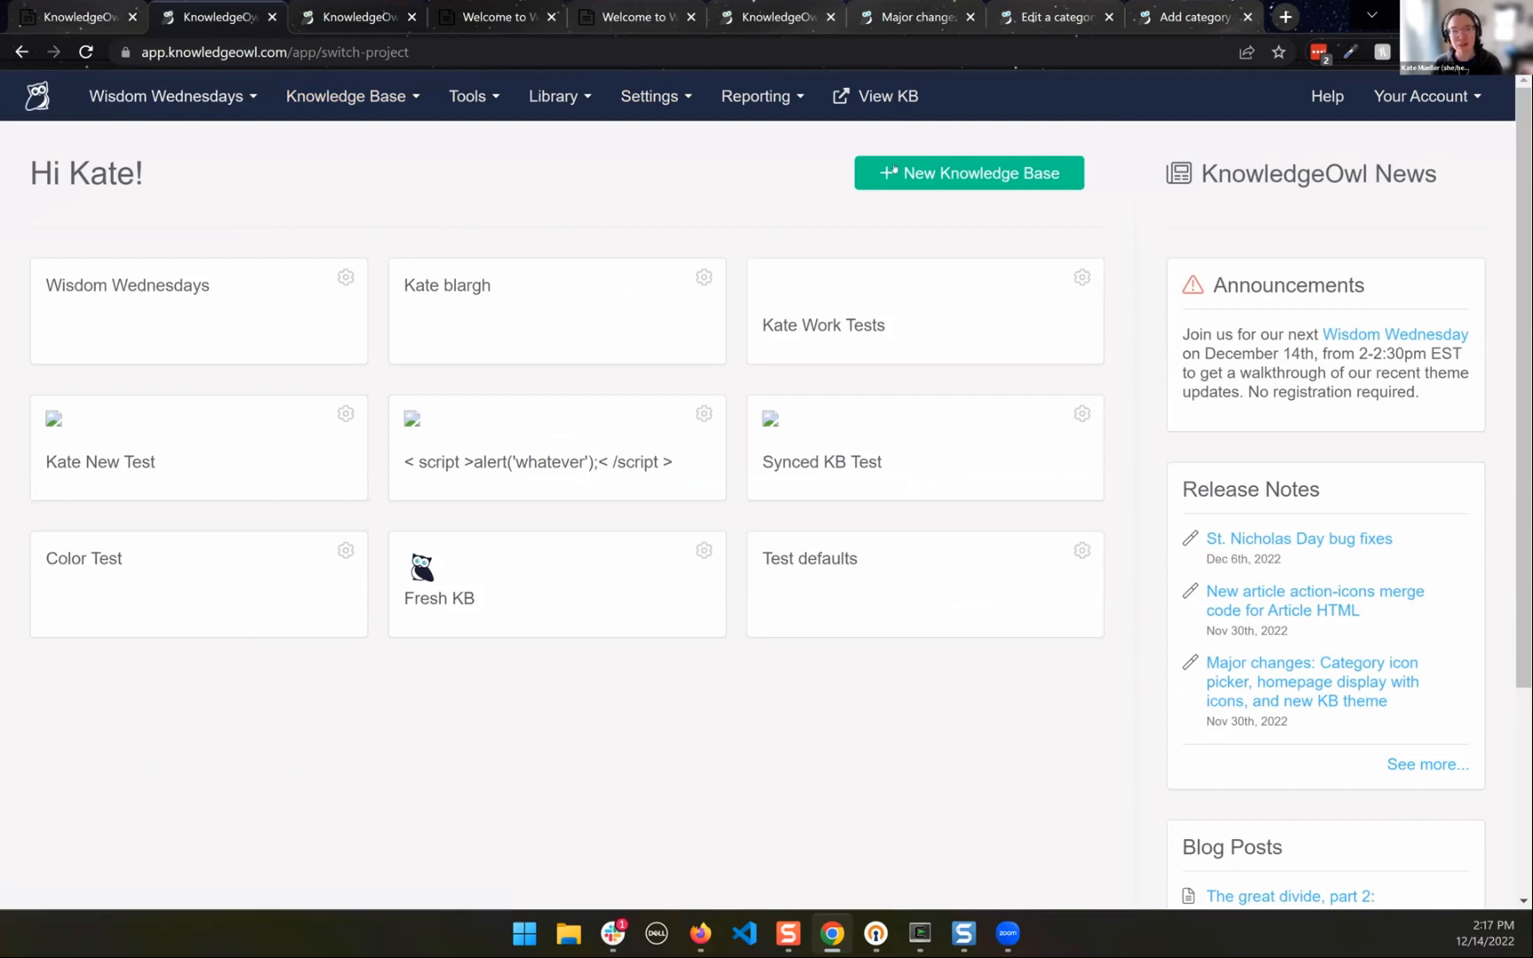
left_click(963, 175)
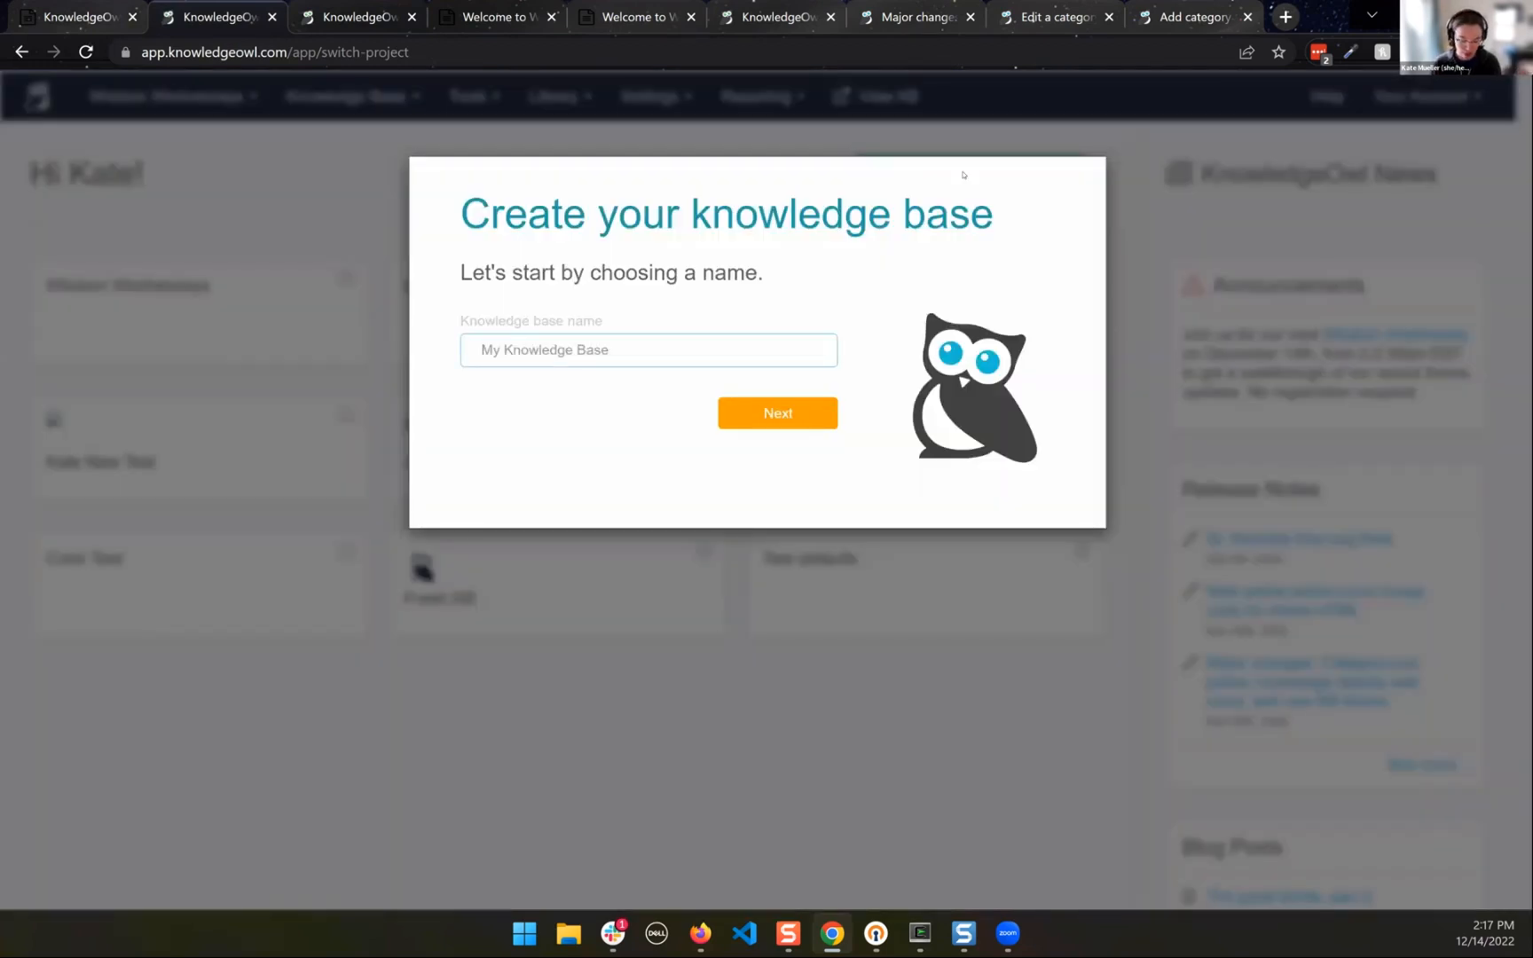
type("WW new theme test")
key("Return")
left_click(798, 443)
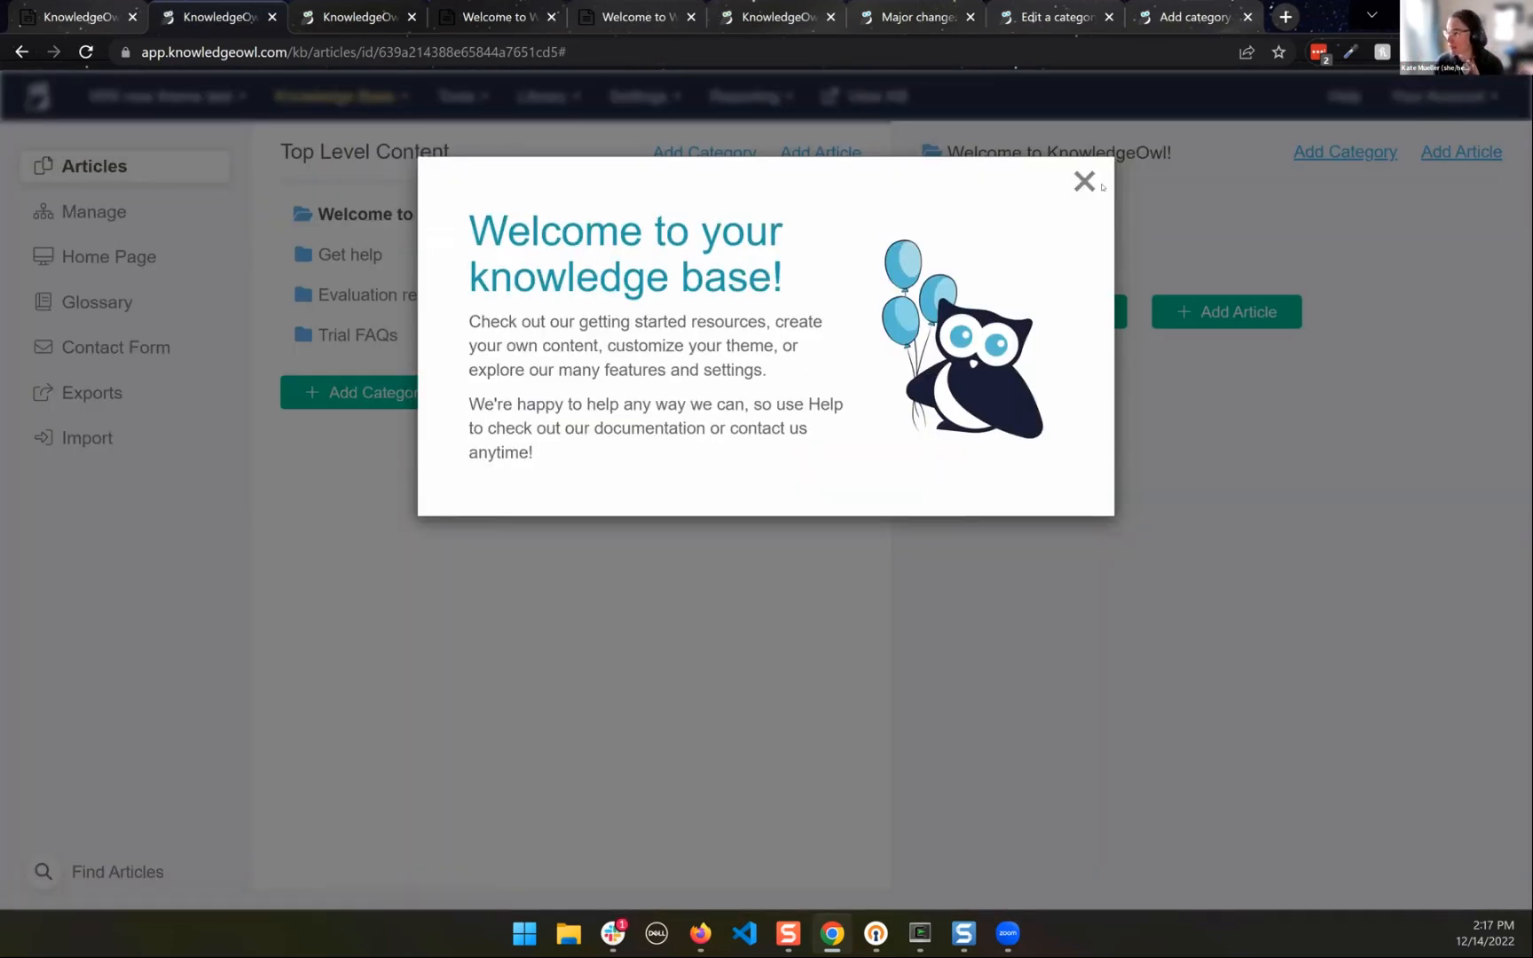
left_click(1084, 181)
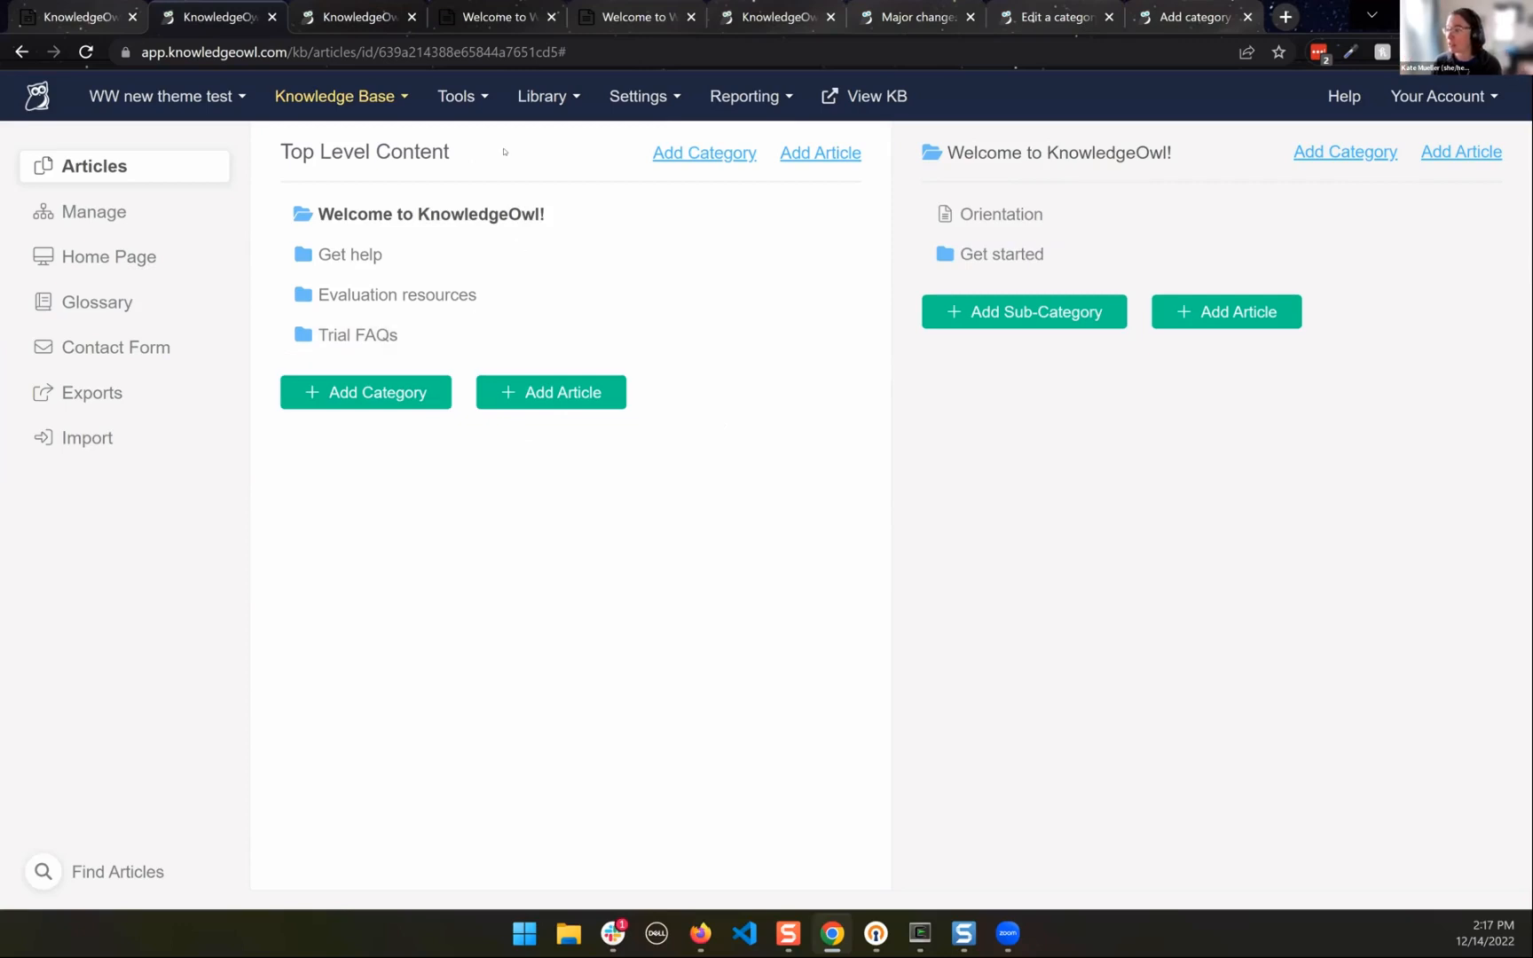
Open the style settings of WW new theme test and examine its homepage preview alongside the start of the Custom CSS
left_click(635, 97)
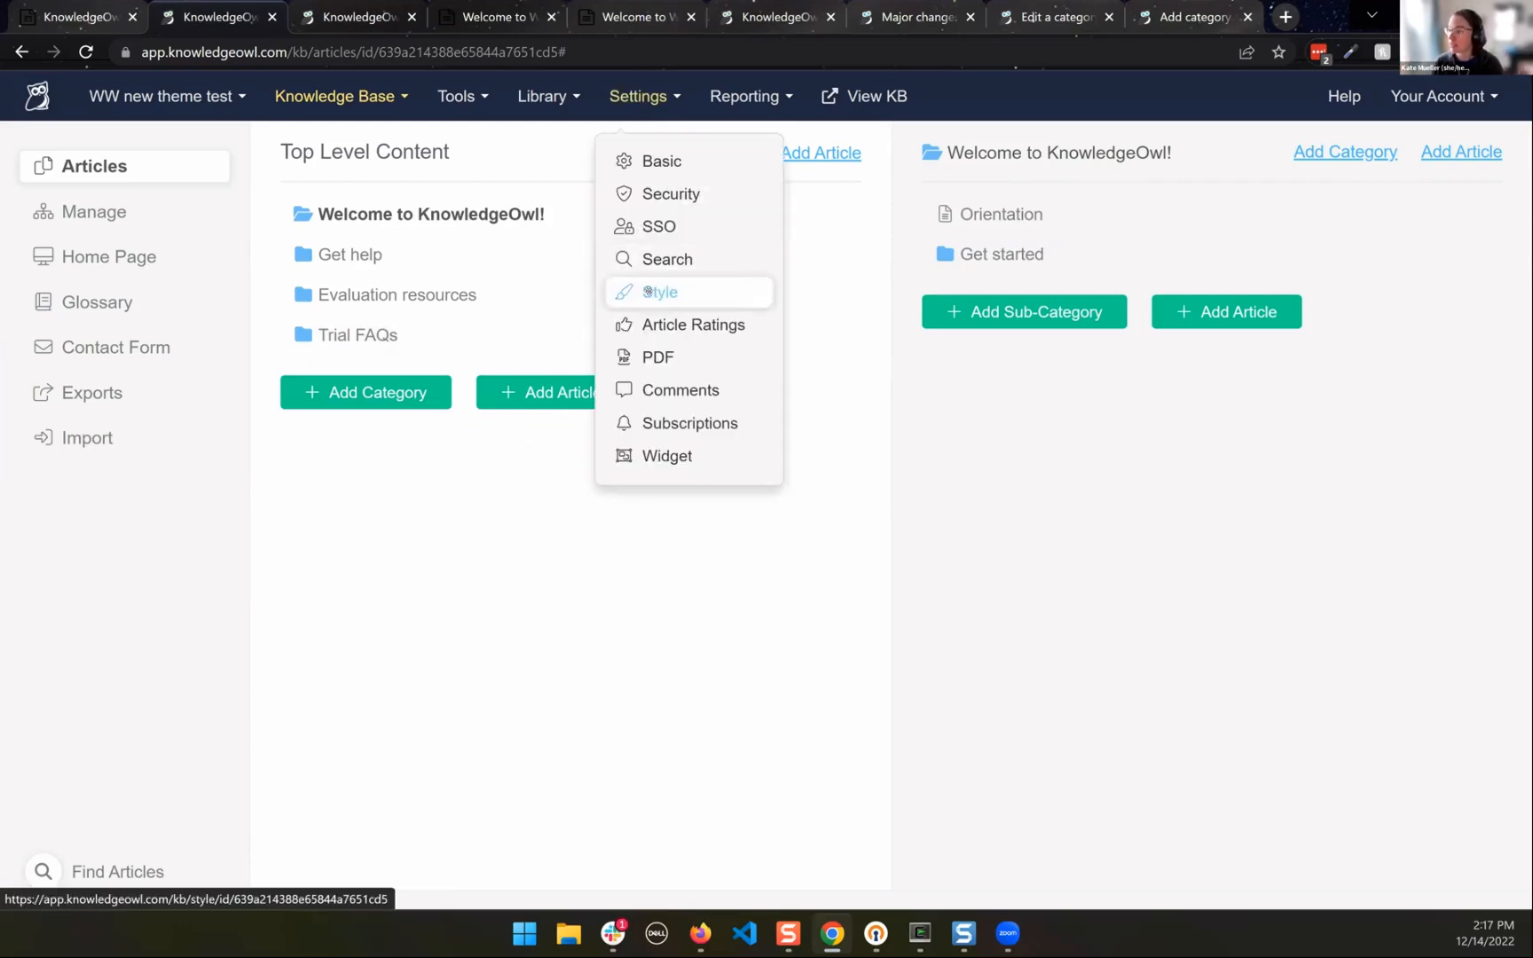
left_click(643, 291)
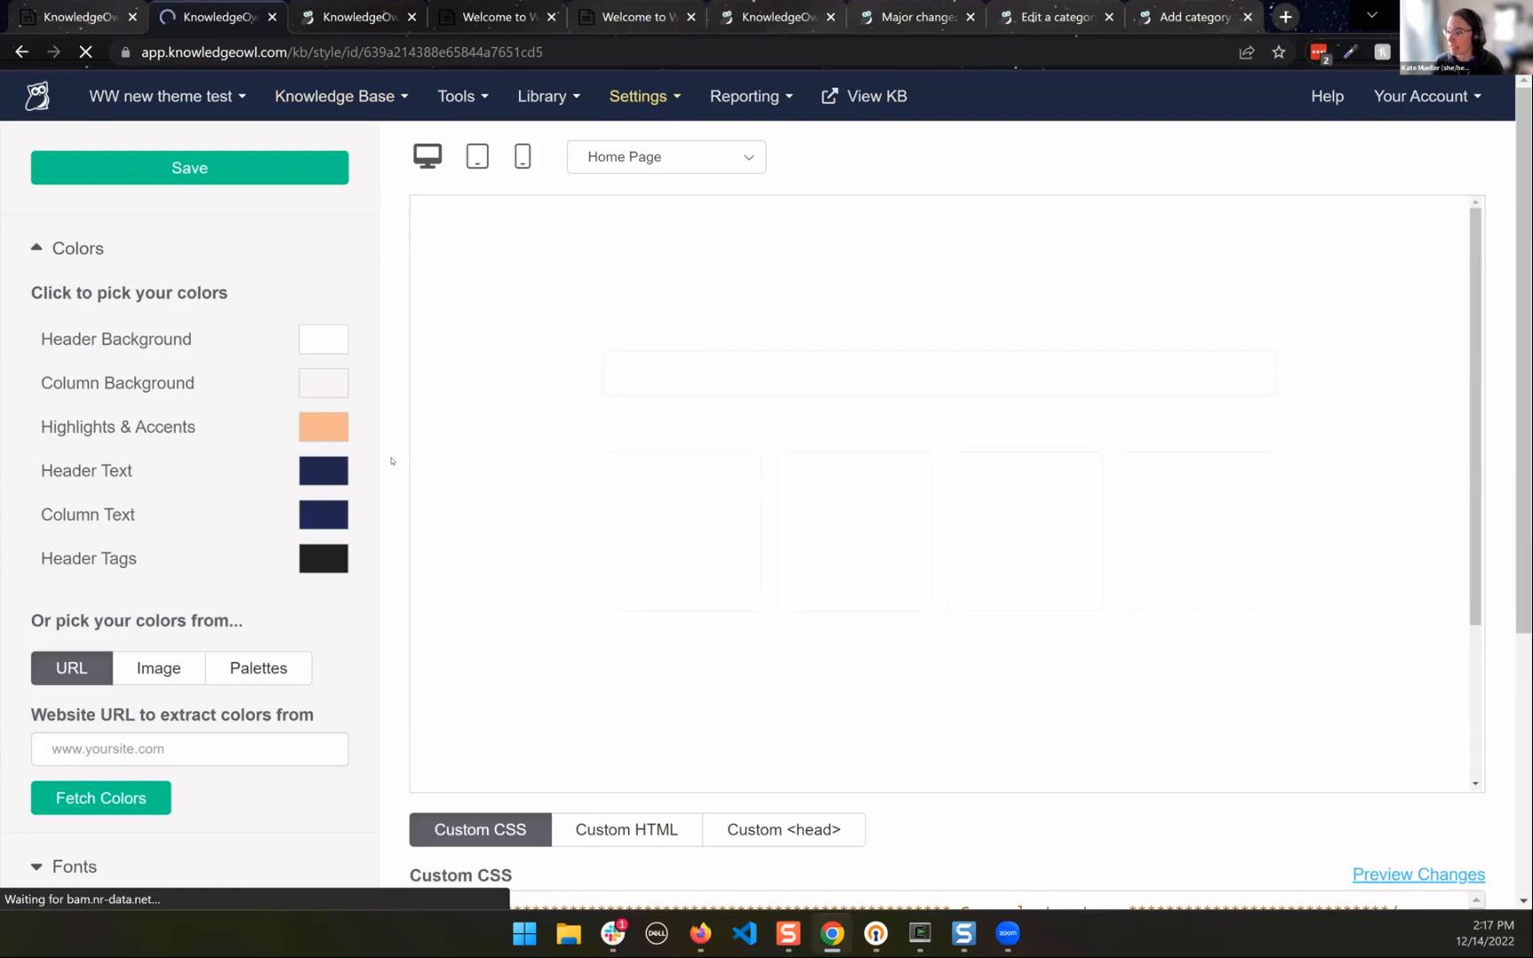
scroll(389, 462, "down", 5)
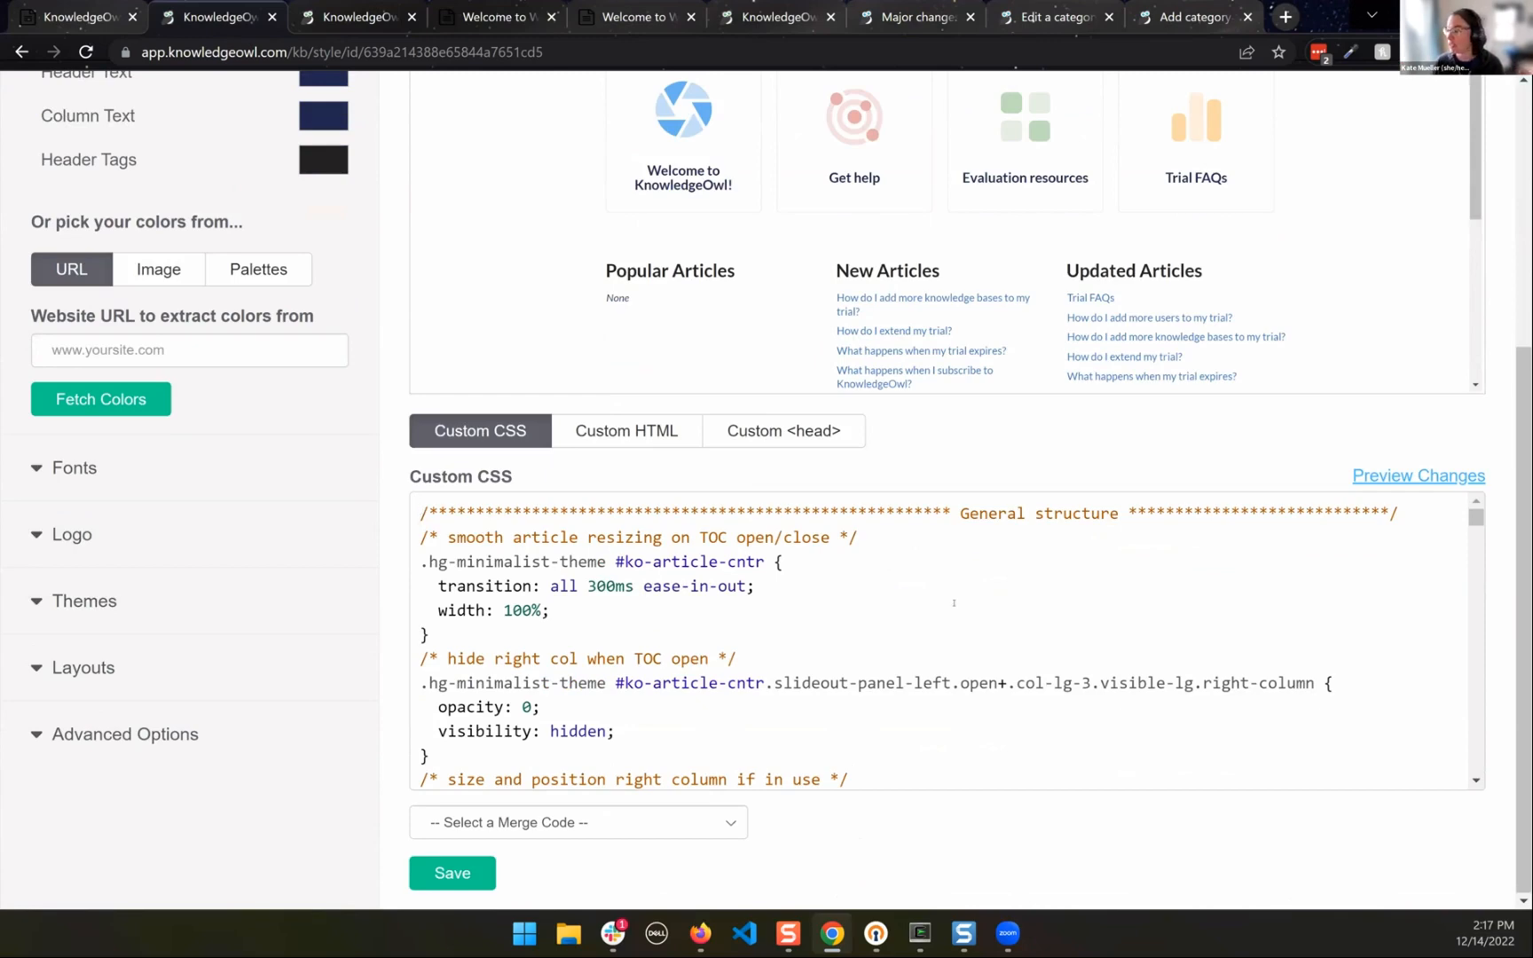
mouse_move(1476, 517)
left_mouse_down()
mouse_move(1475, 763)
mouse_move(1476, 518)
left_mouse_up()
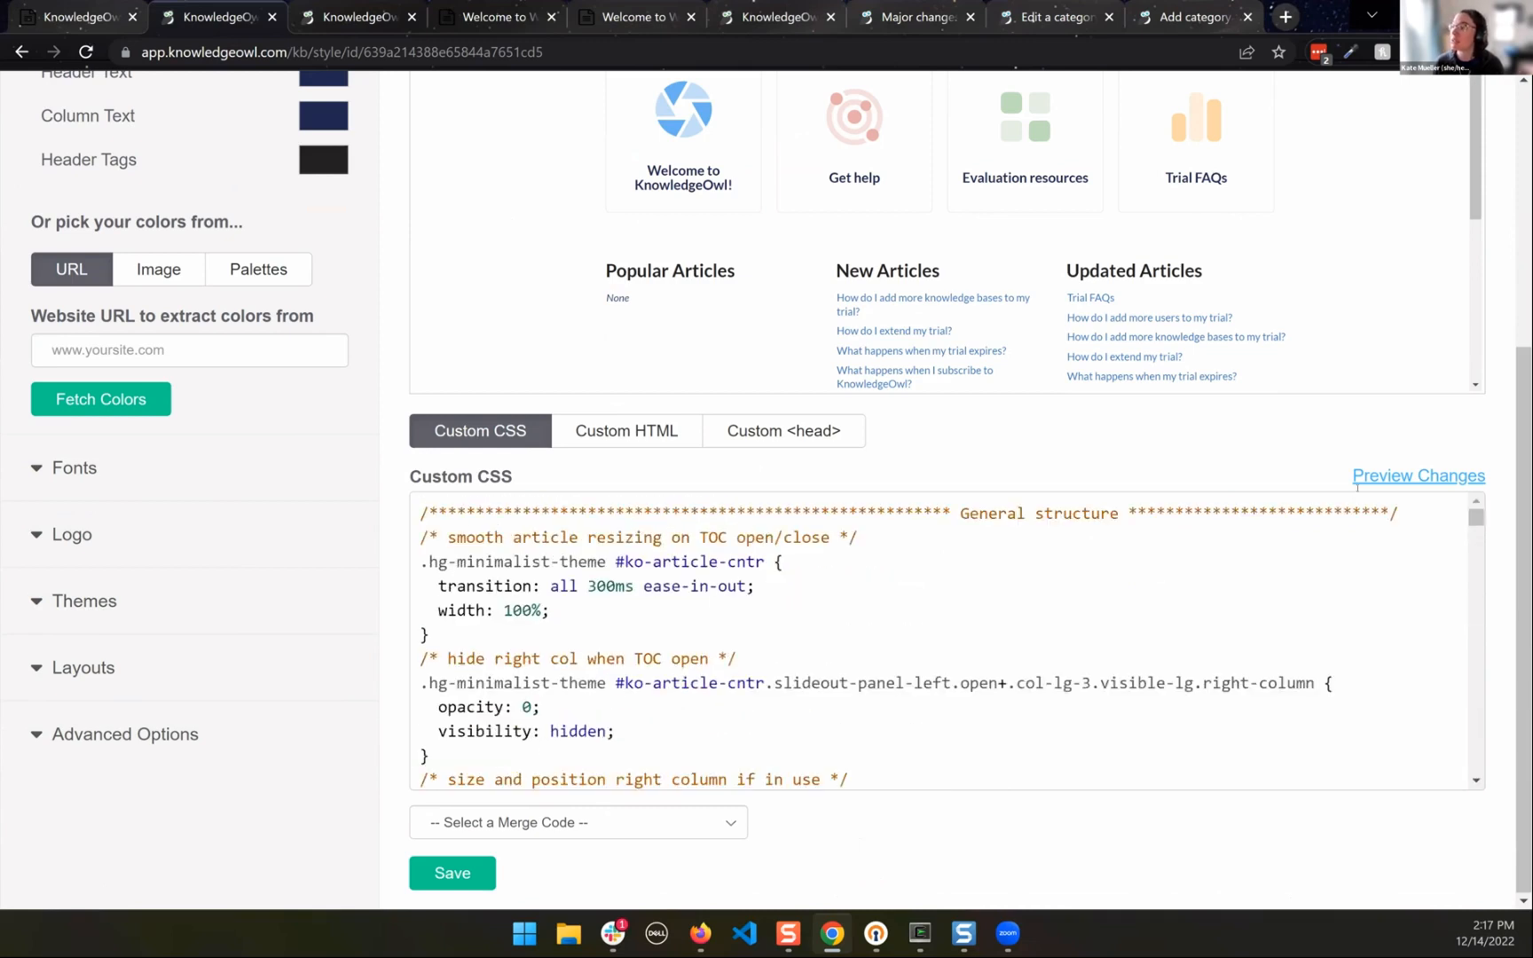
scroll(922, 700, "up", 1)
scroll(922, 700, "up", 1)
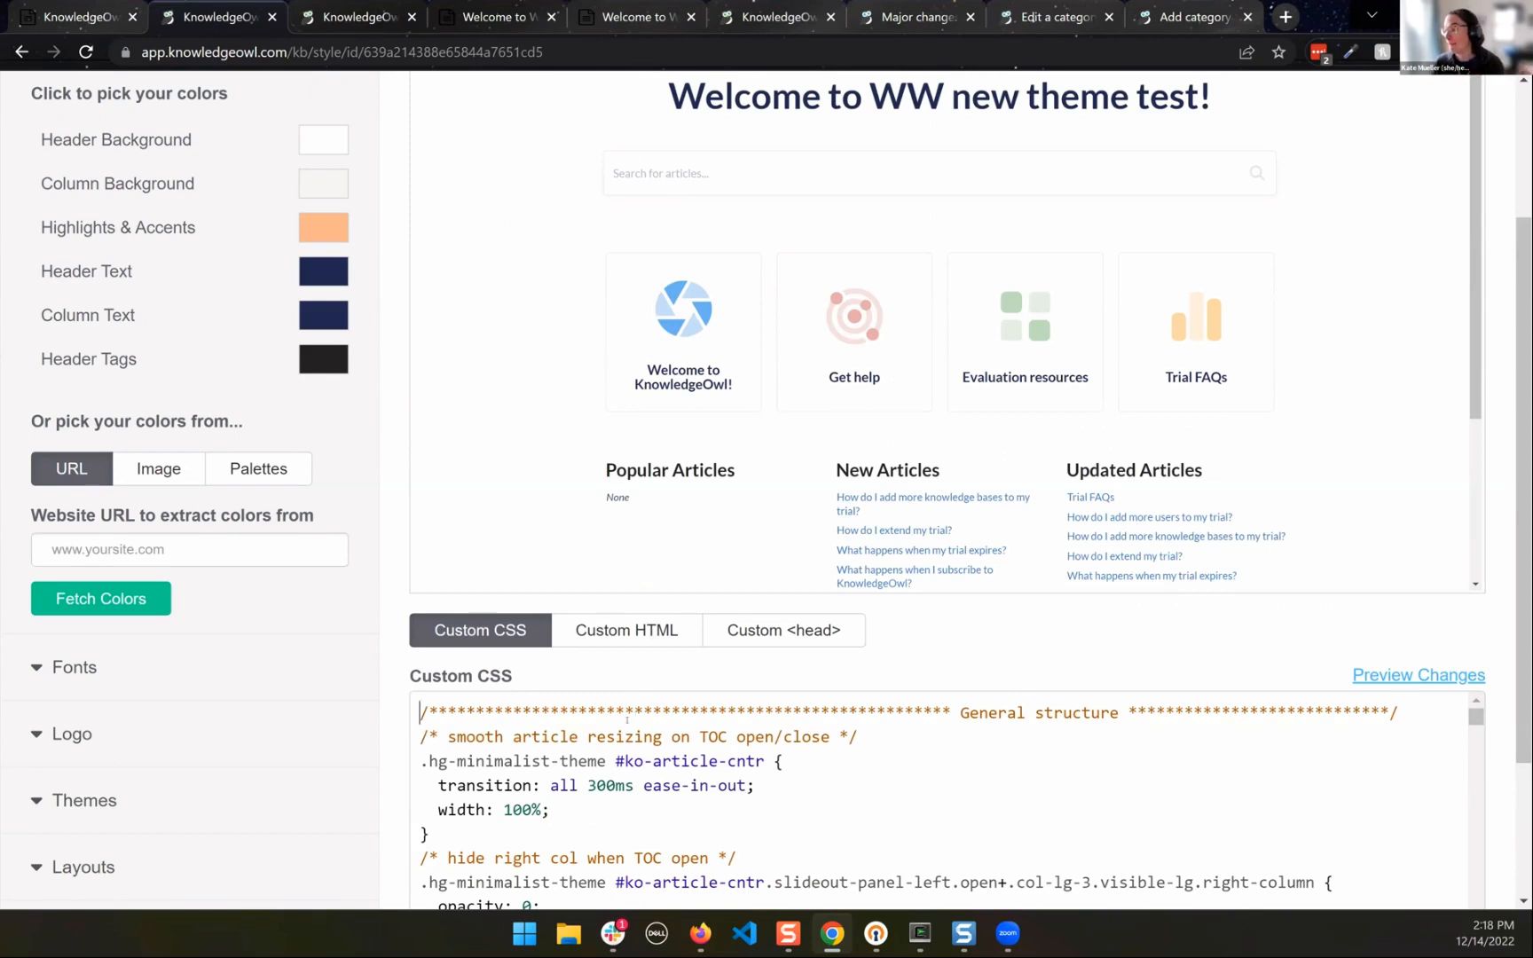
Read through the new theme's Custom CSS, from the general structure rules to the topic and category page rules
scroll(542, 736, "down", 5)
scroll(366, 622, "down", 2)
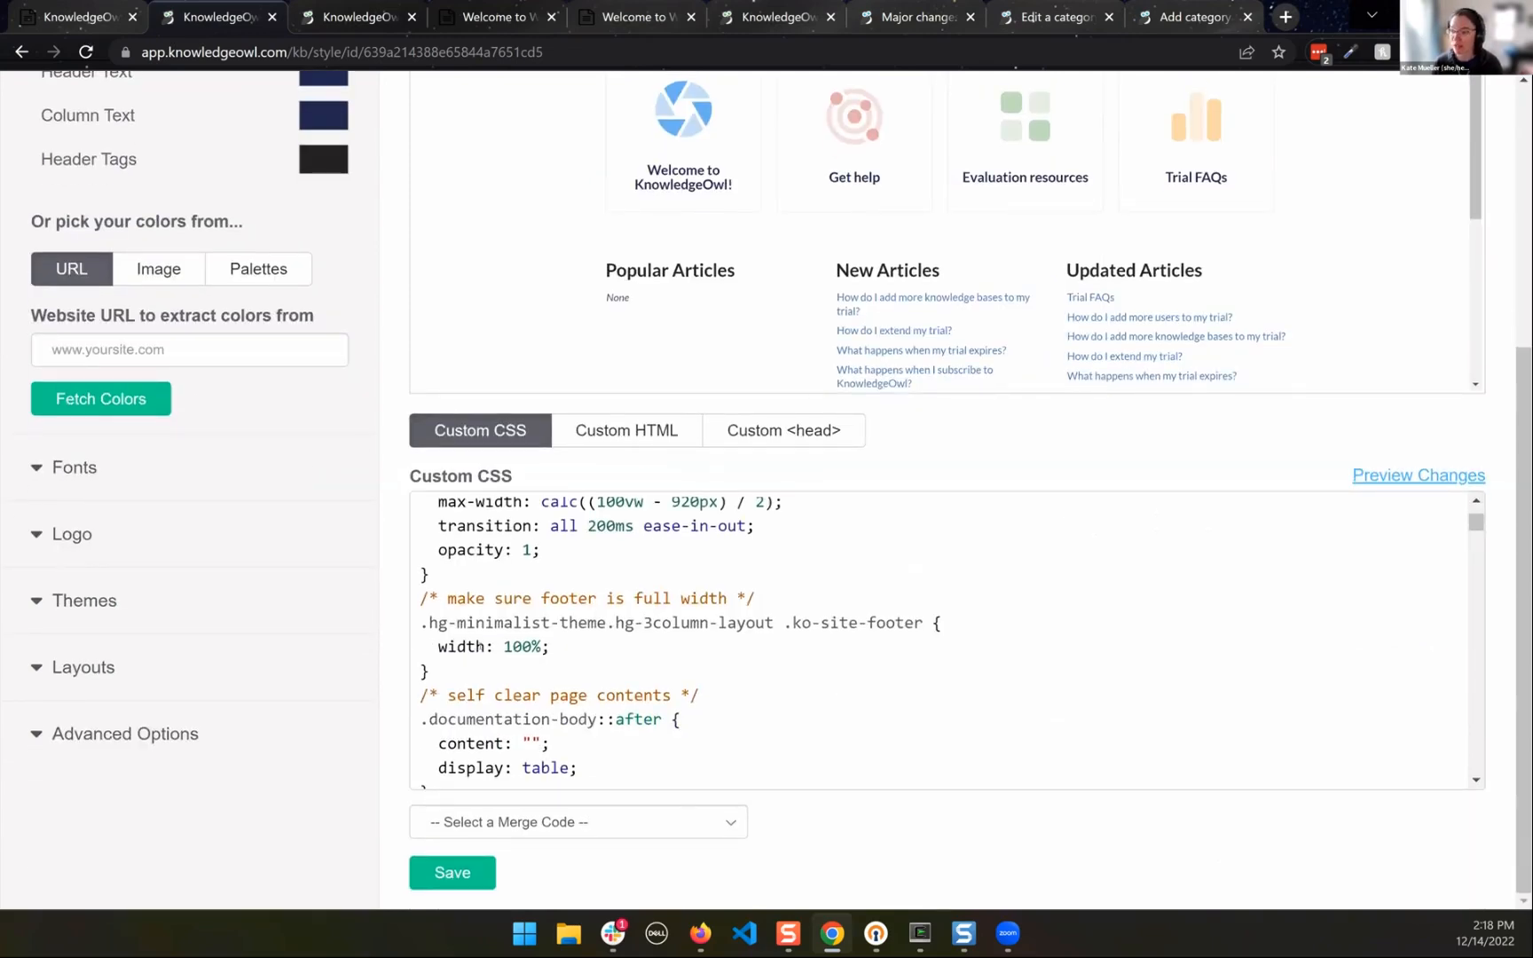
scroll(563, 645, "up", 5)
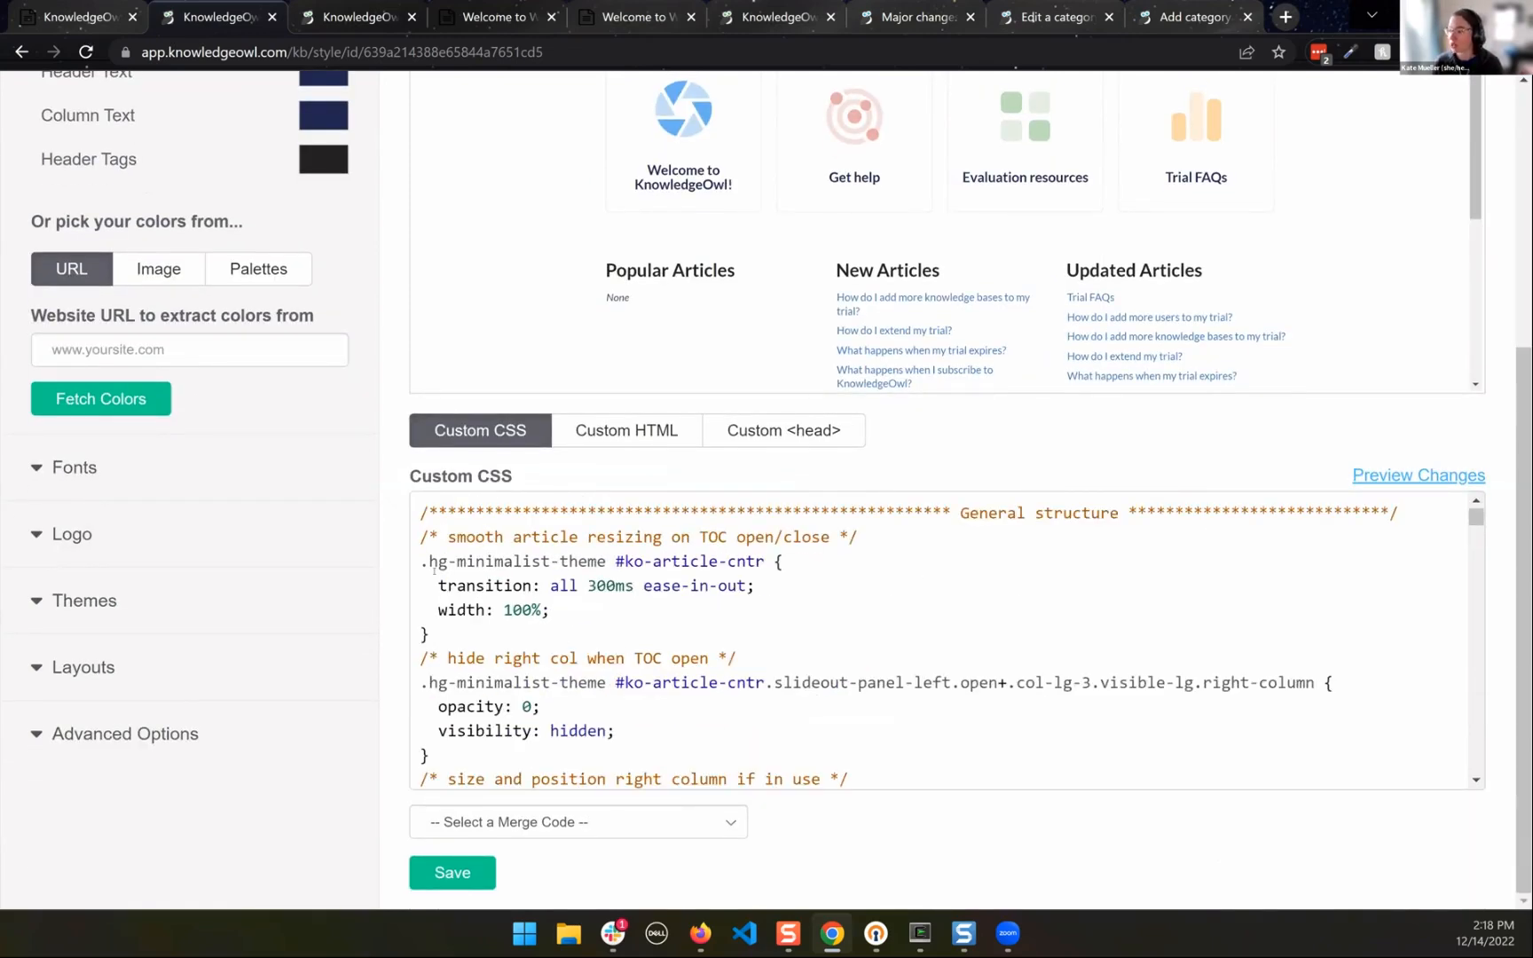
scroll(502, 574, "down", 6)
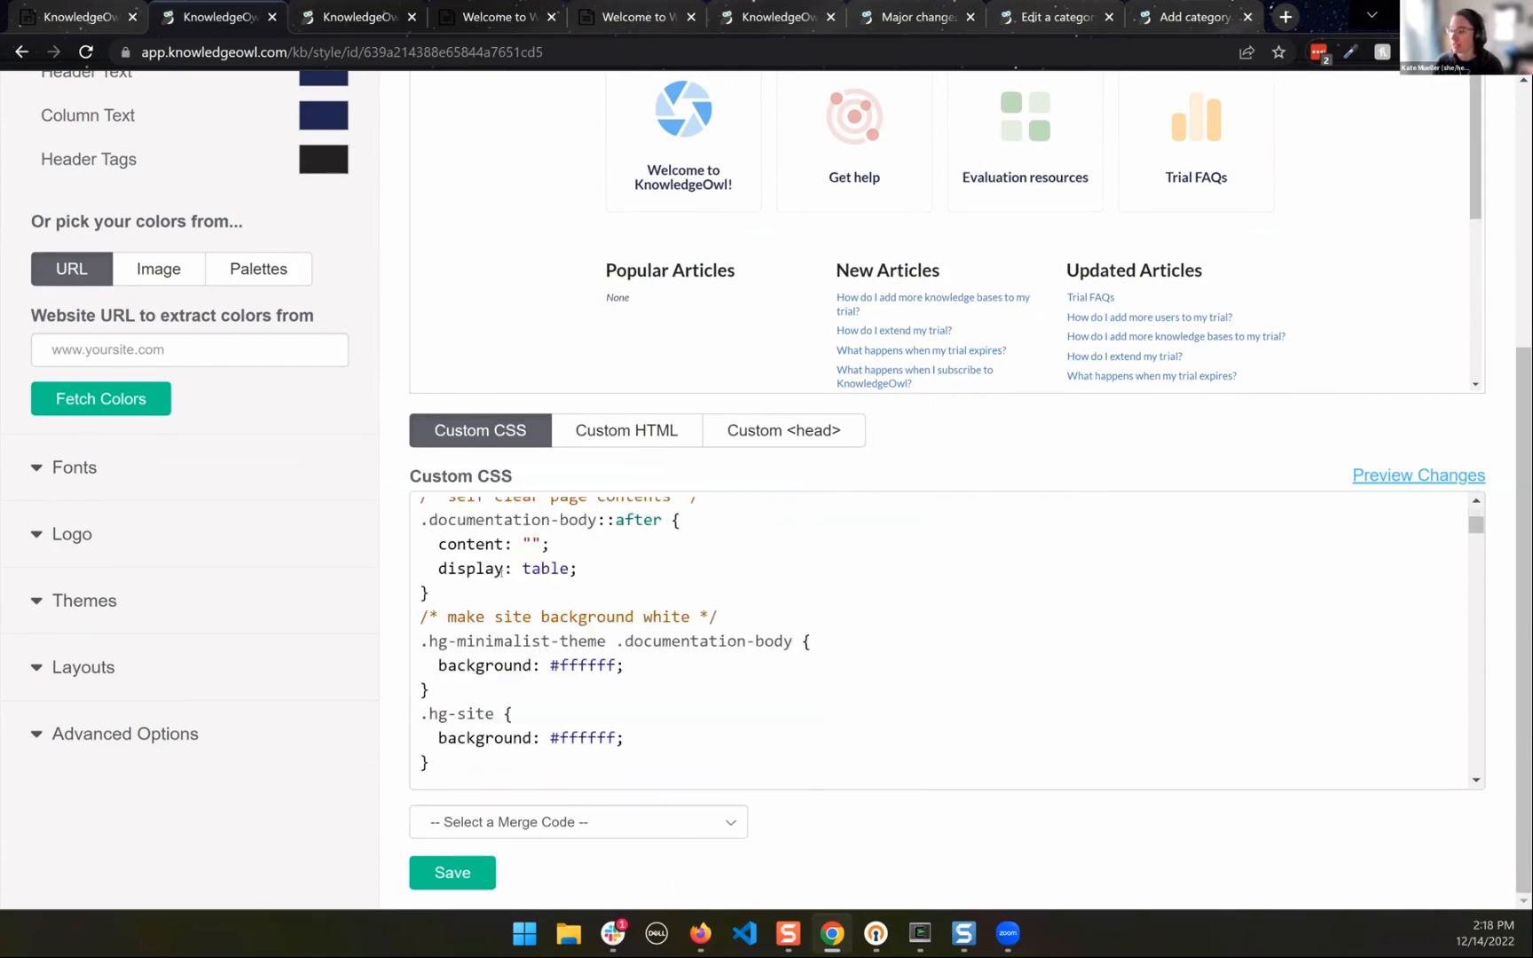
scroll(501, 574, "down", 12)
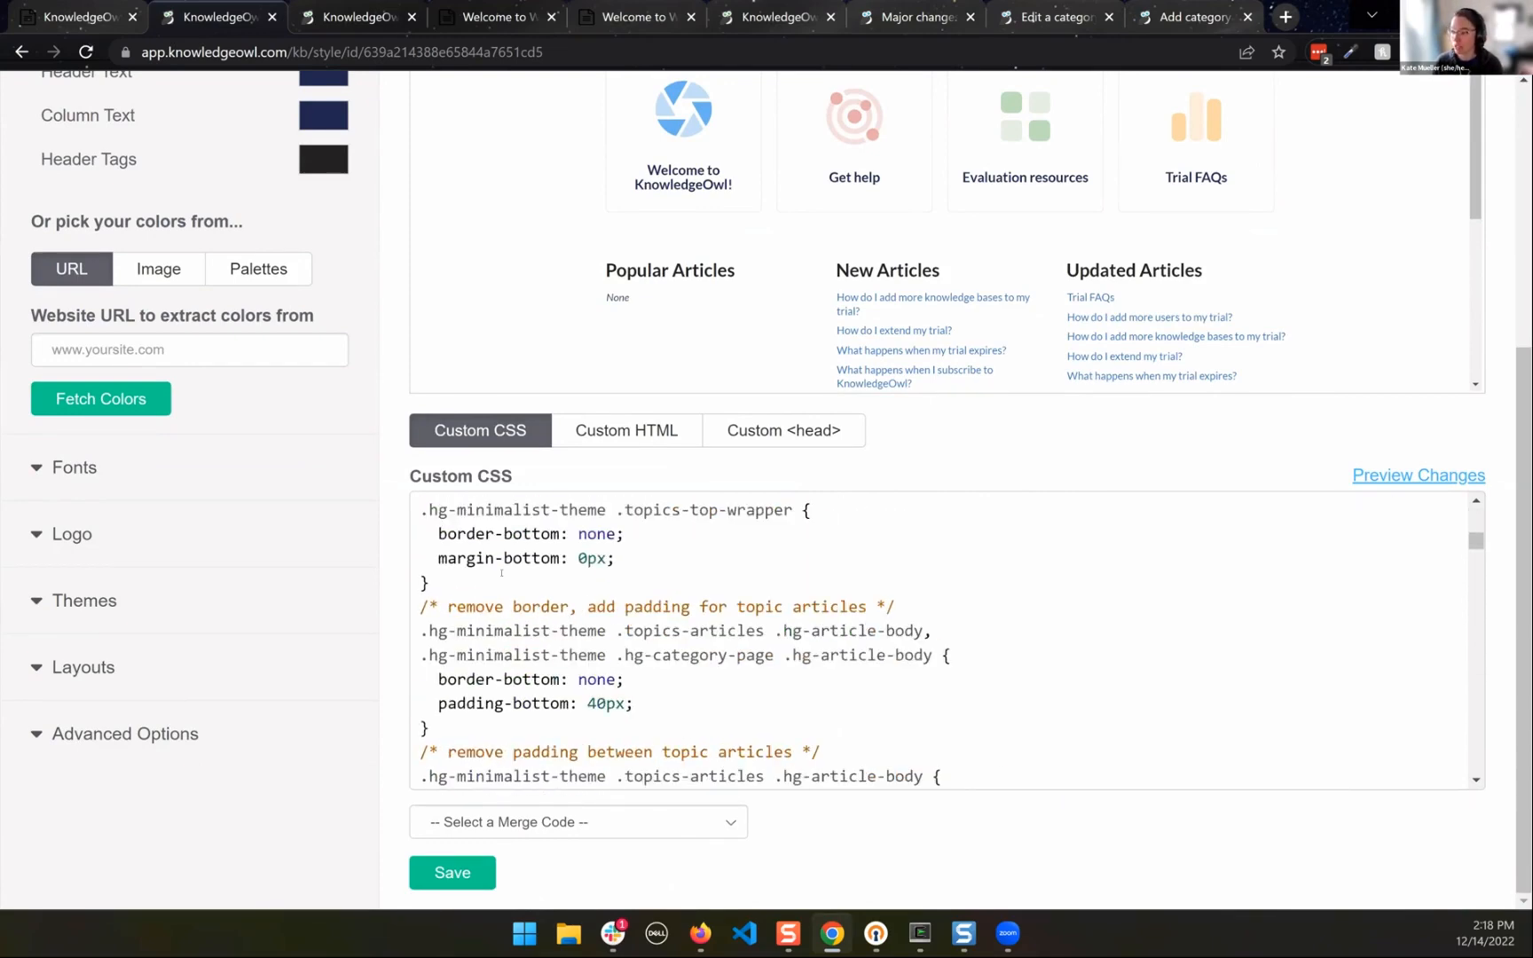
scroll(548, 611, "down", 15)
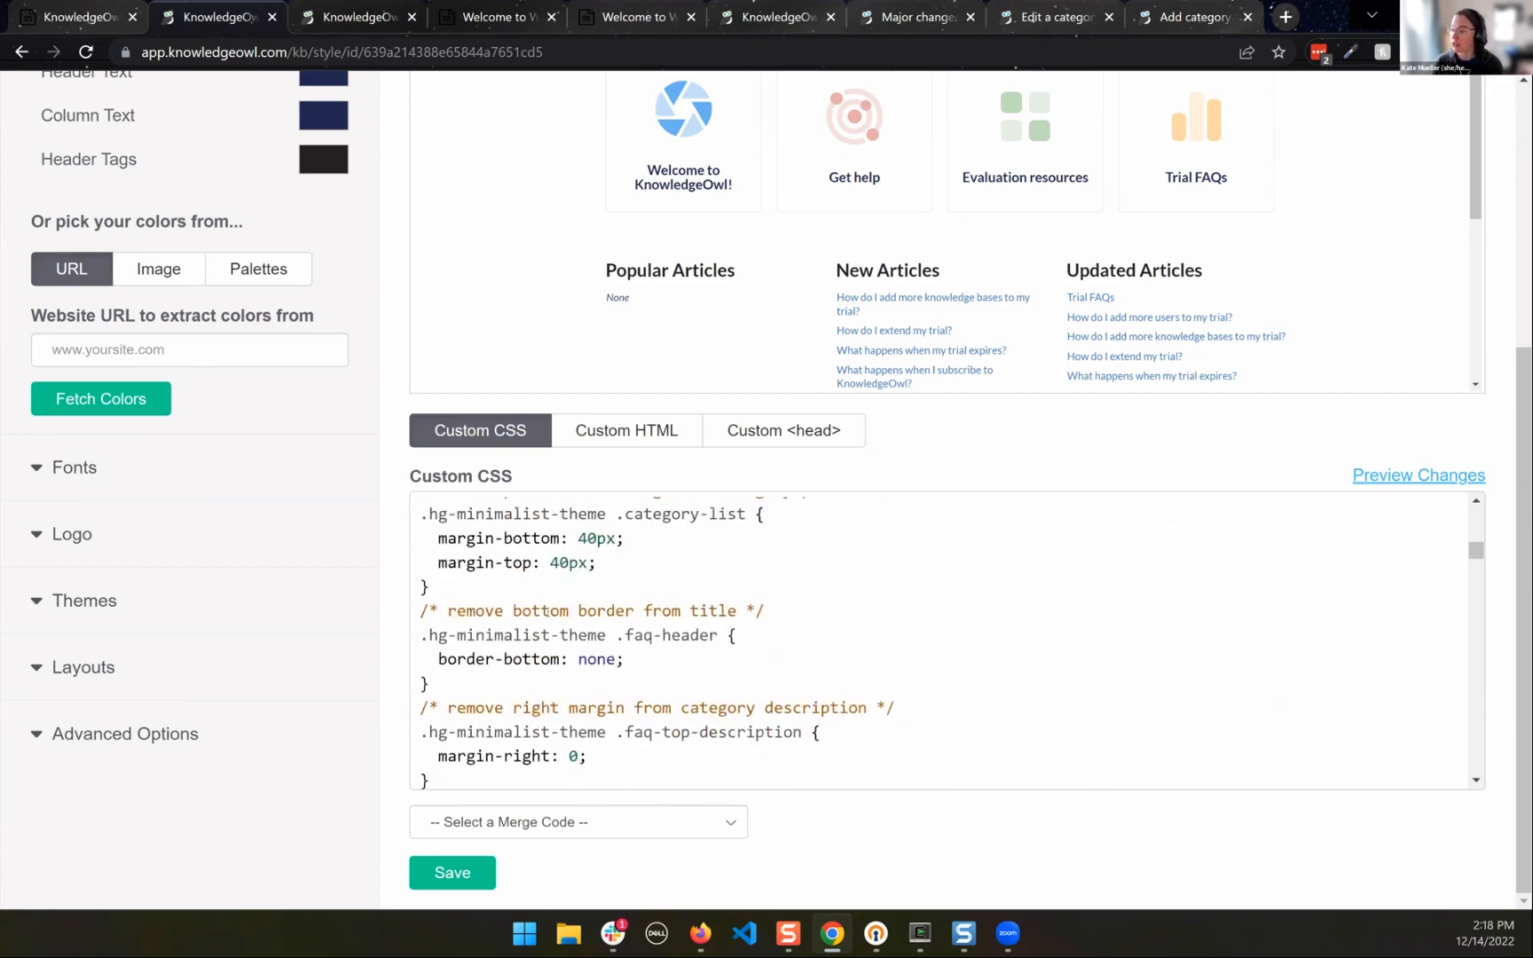
scroll(548, 611, "down", 6)
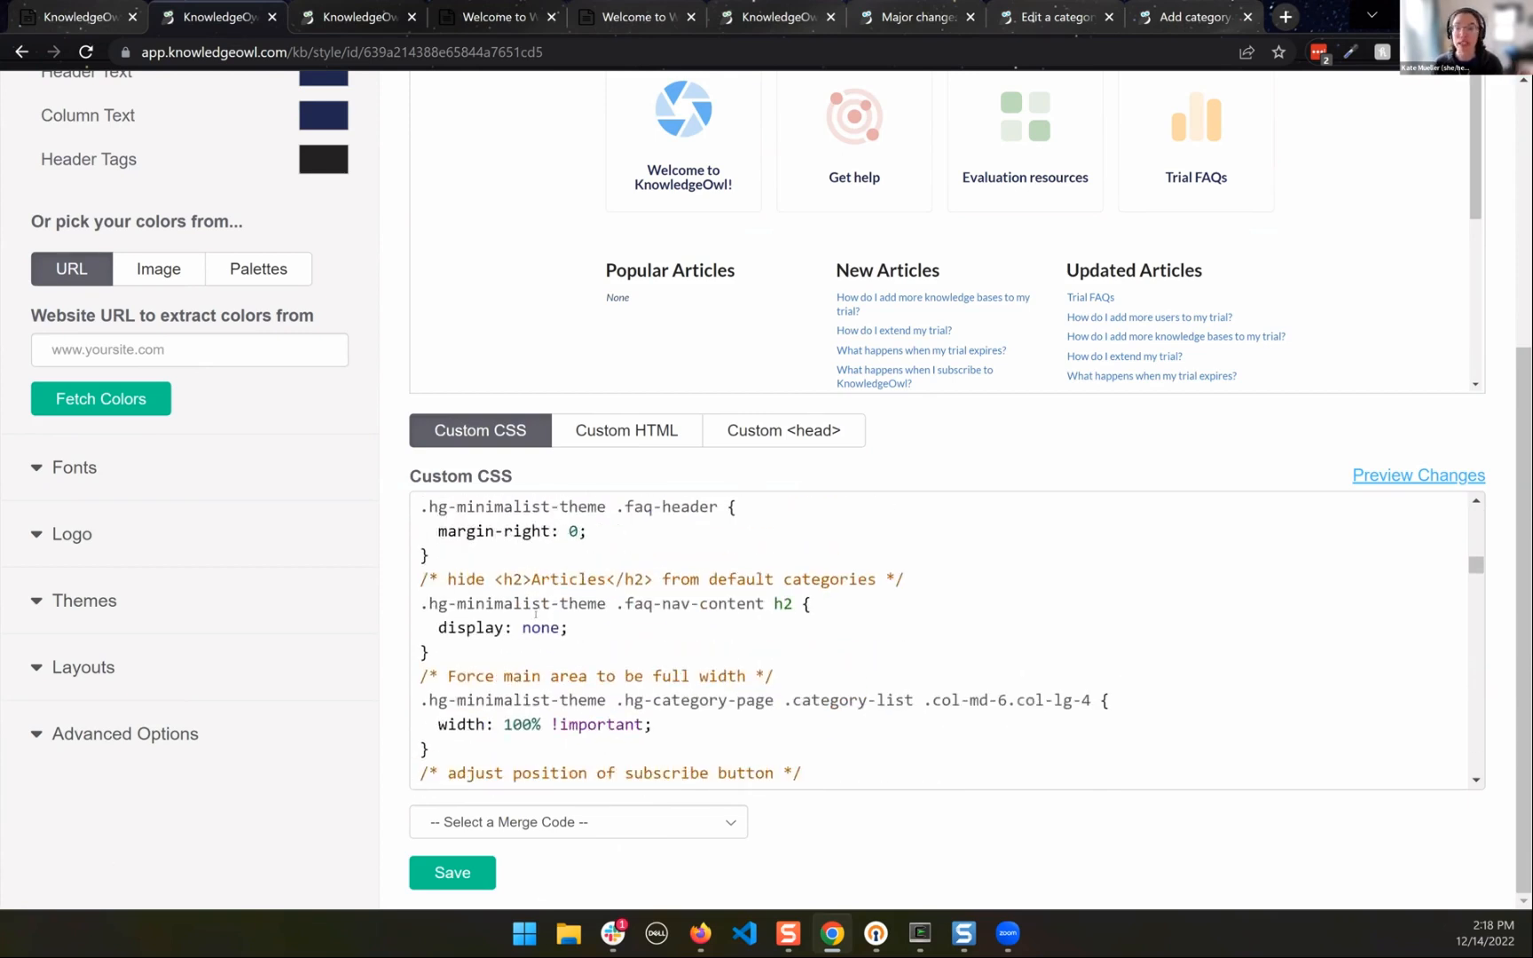
scroll(667, 239, "up", 5)
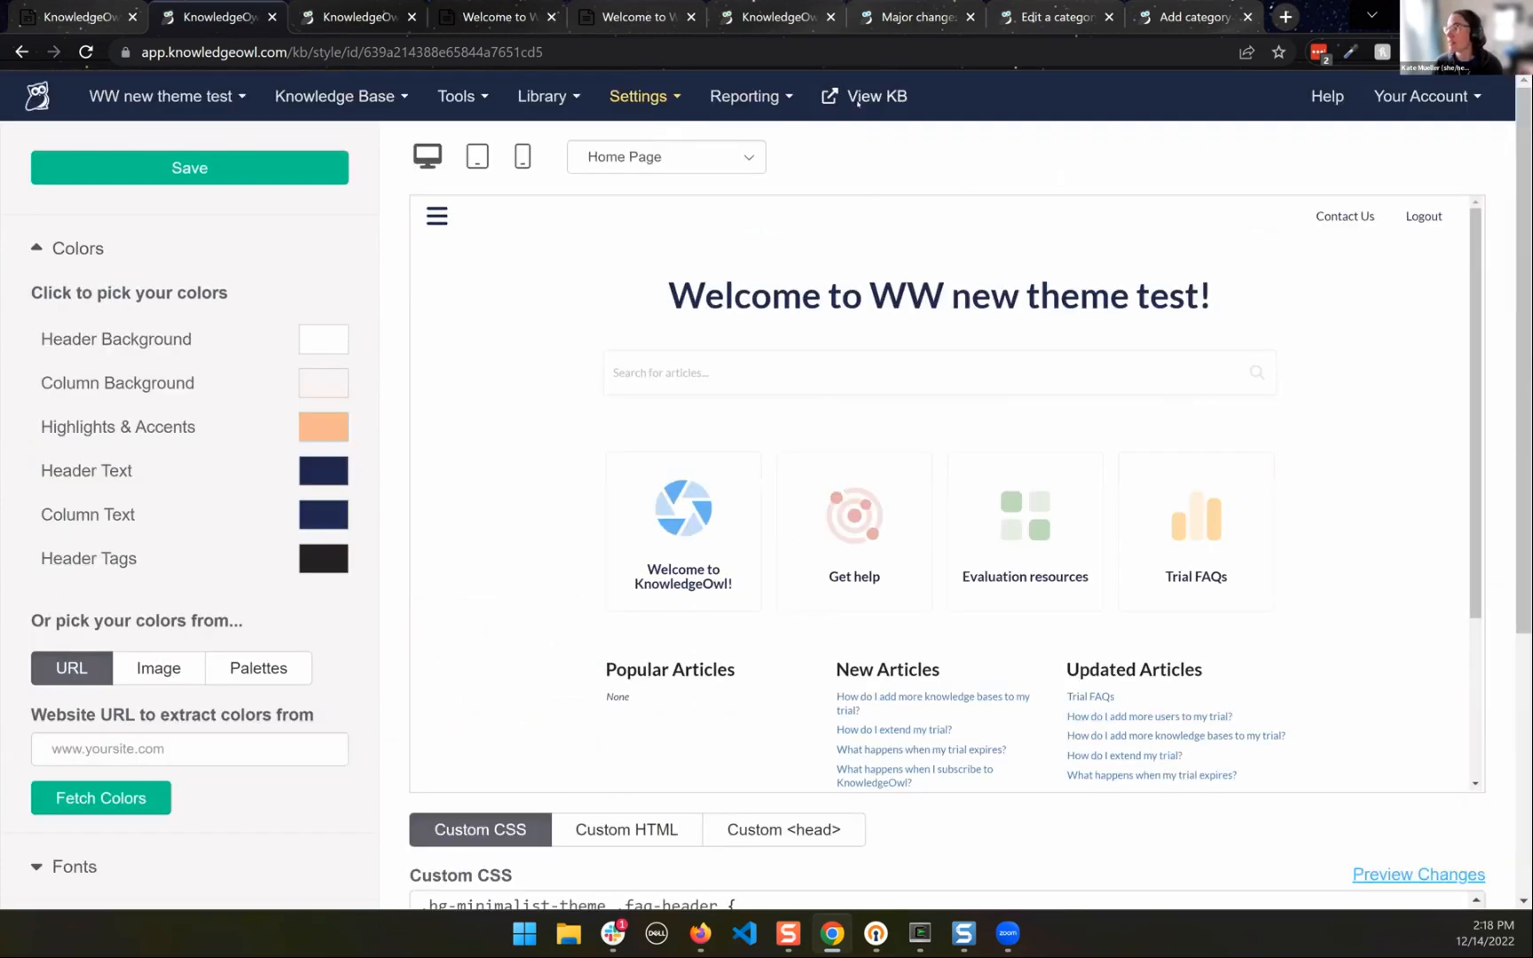
View the live WW new theme test site and examine the Orientation article in the Welcome to KnowledgeOwl! category
left_click(874, 99)
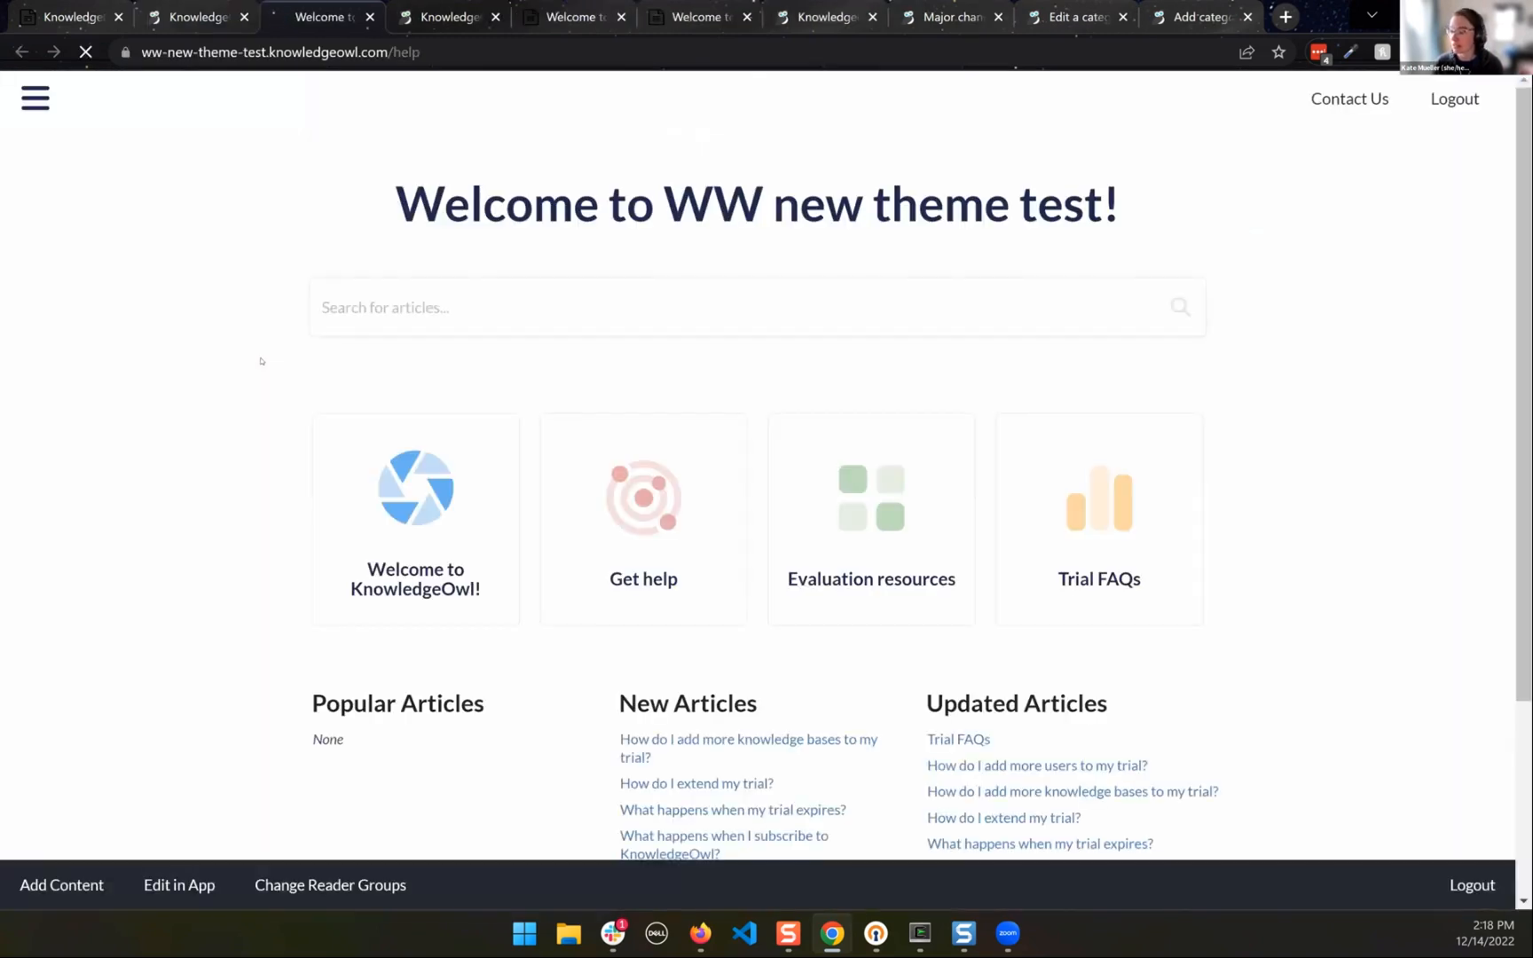
left_click(414, 501)
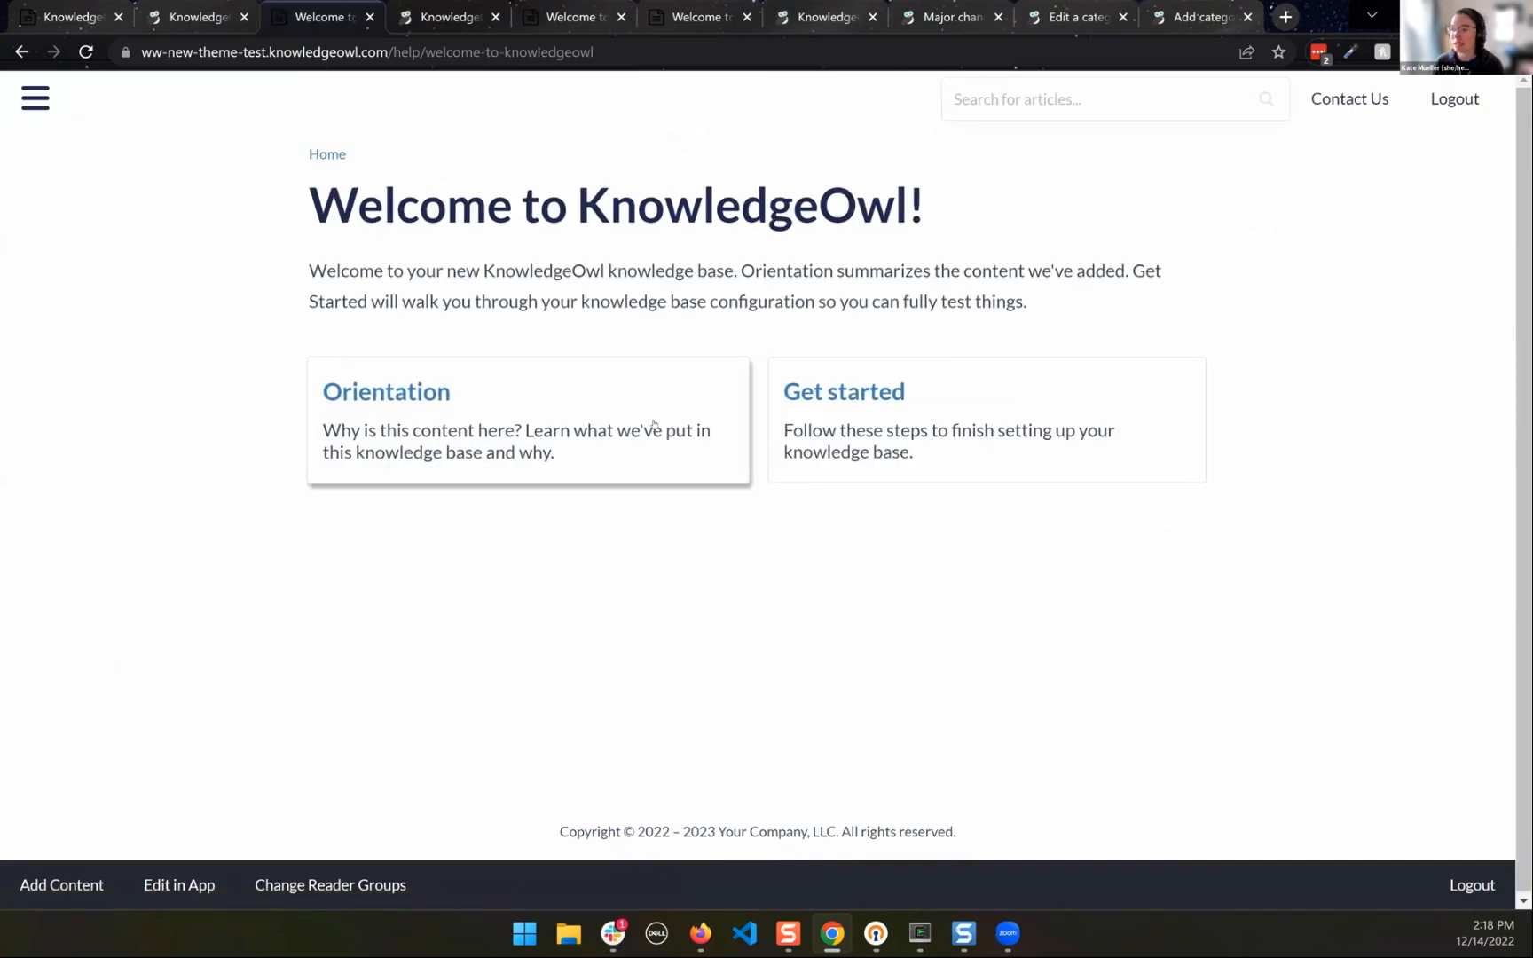
left_click(477, 430)
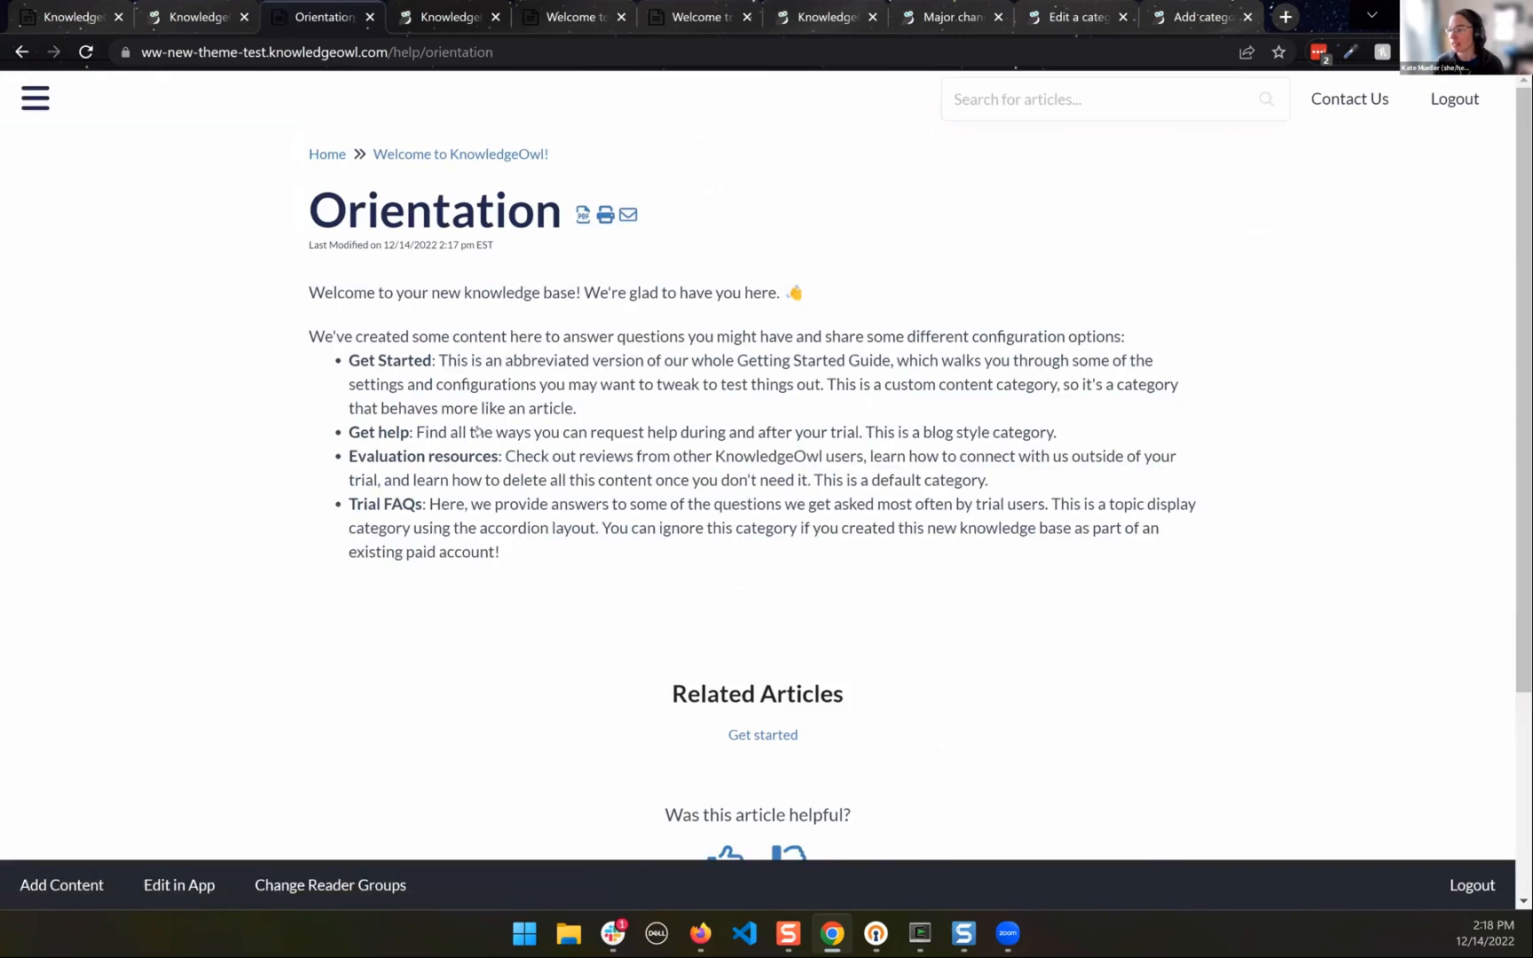
scroll(1028, 600, "down", 3)
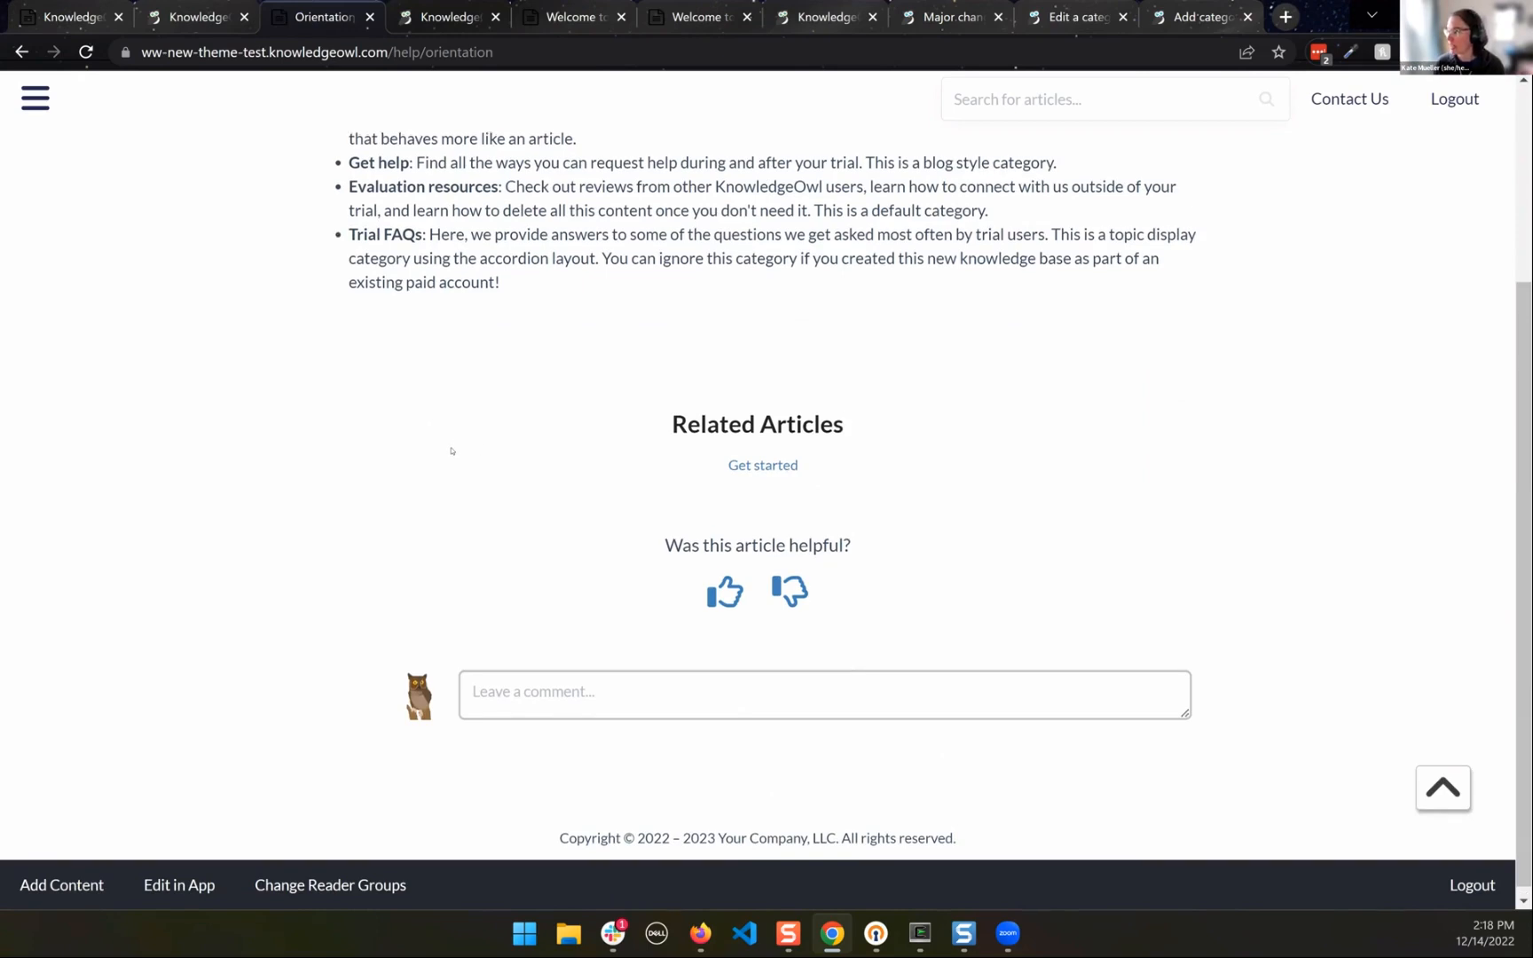
scroll(451, 451, "up", 3)
scroll(442, 444, "down", 3)
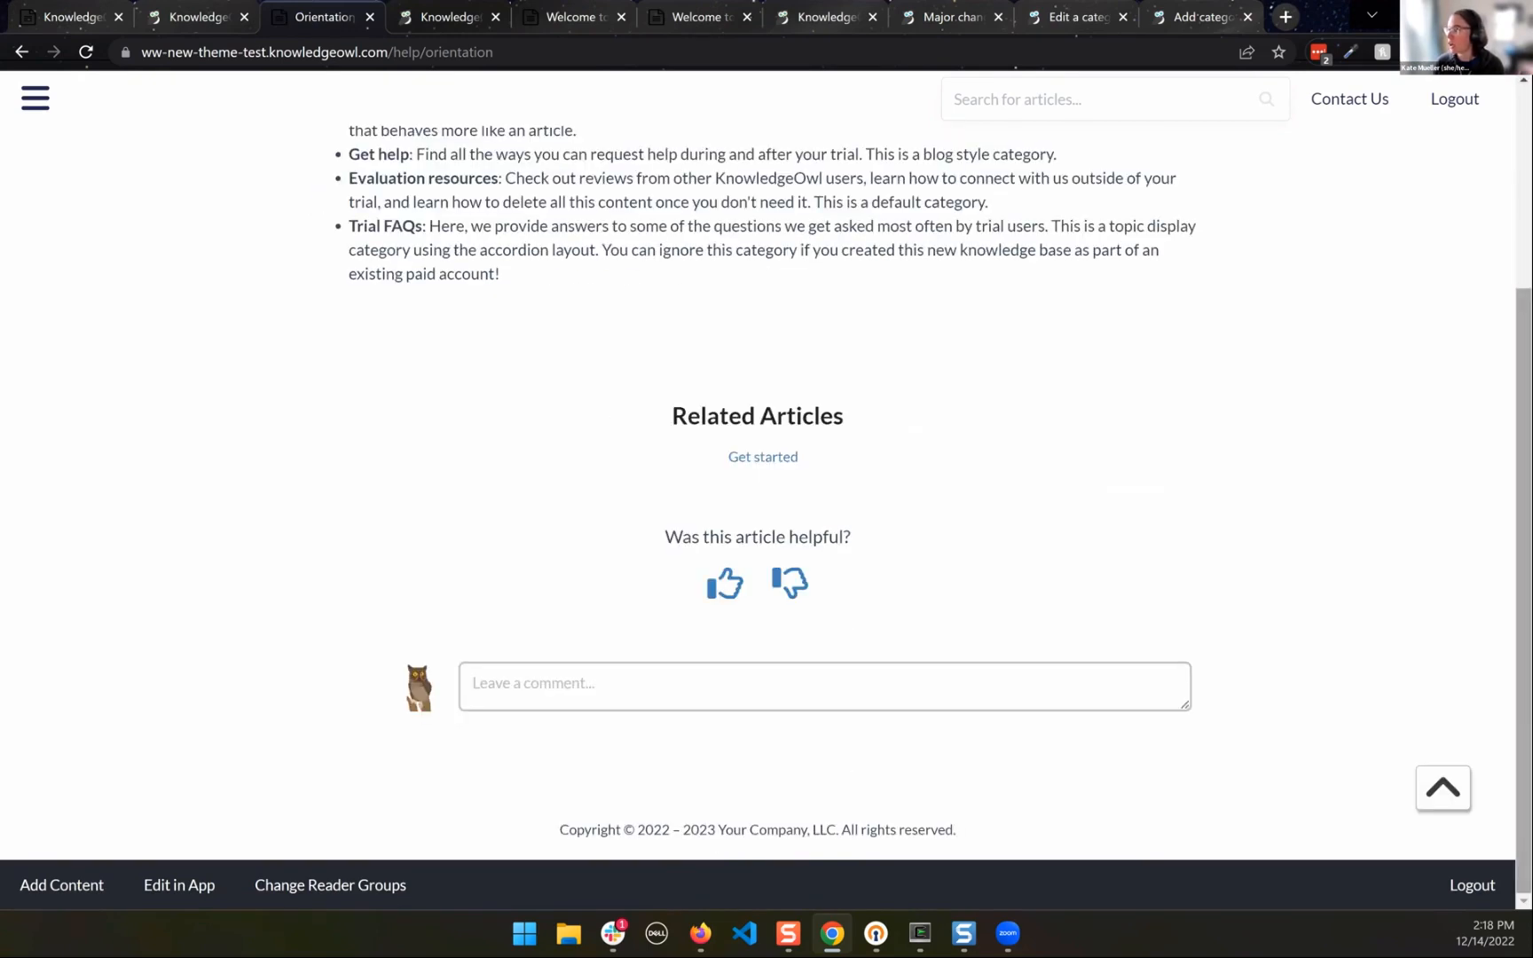
left_click(1439, 786)
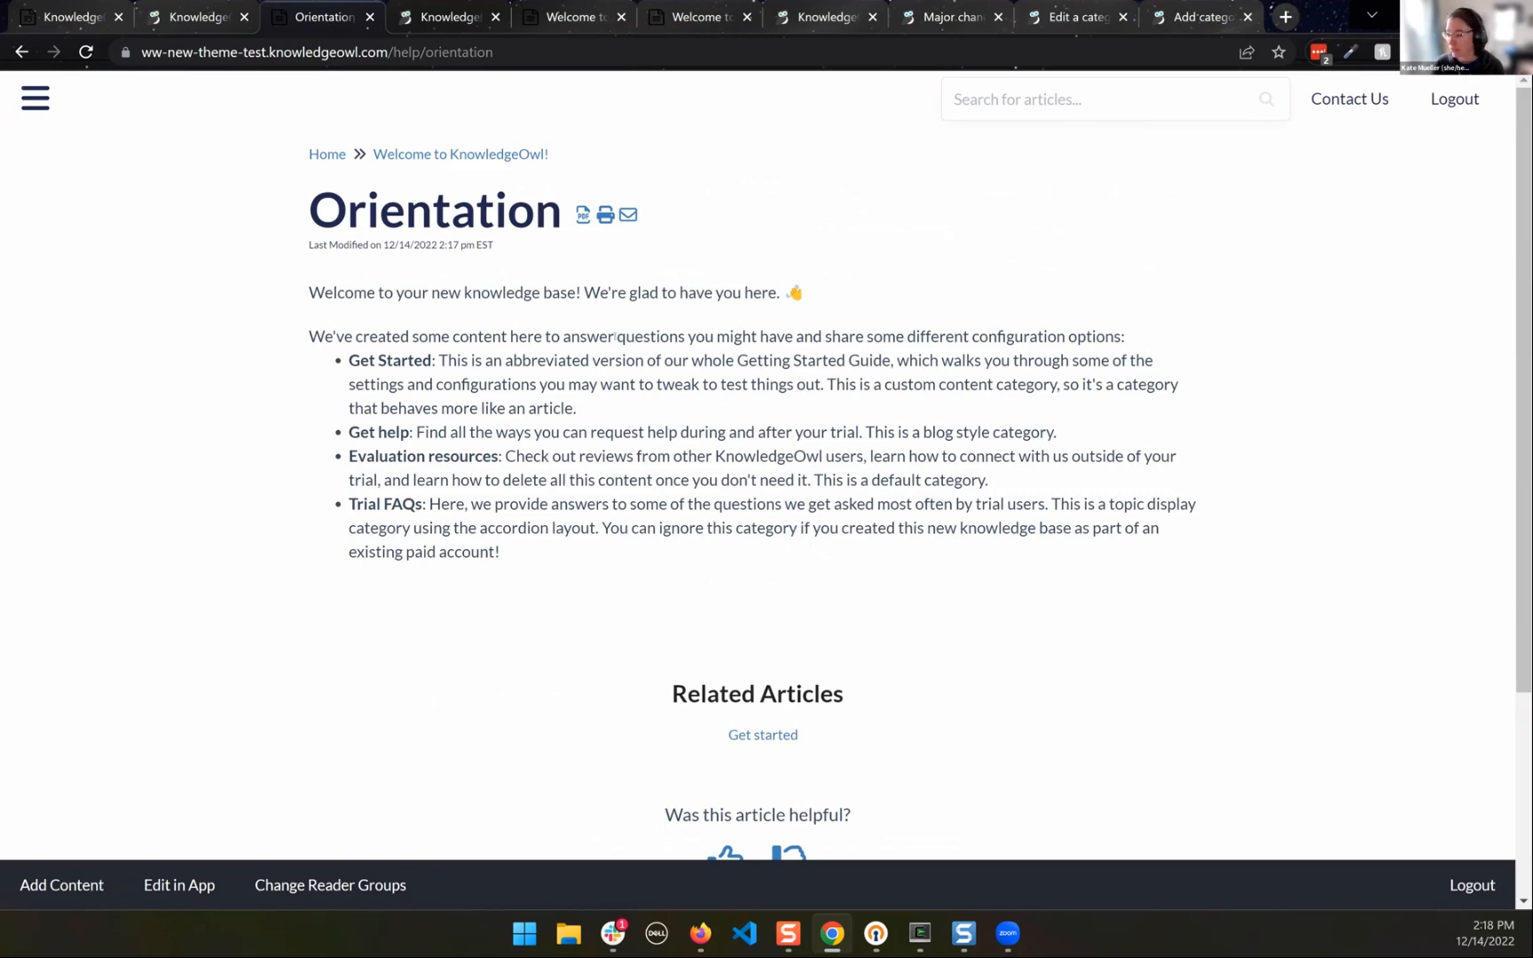
Check the slide-out table of contents on the Orientation article and return to the homepage to review its layout
left_click(37, 103)
left_click(36, 98)
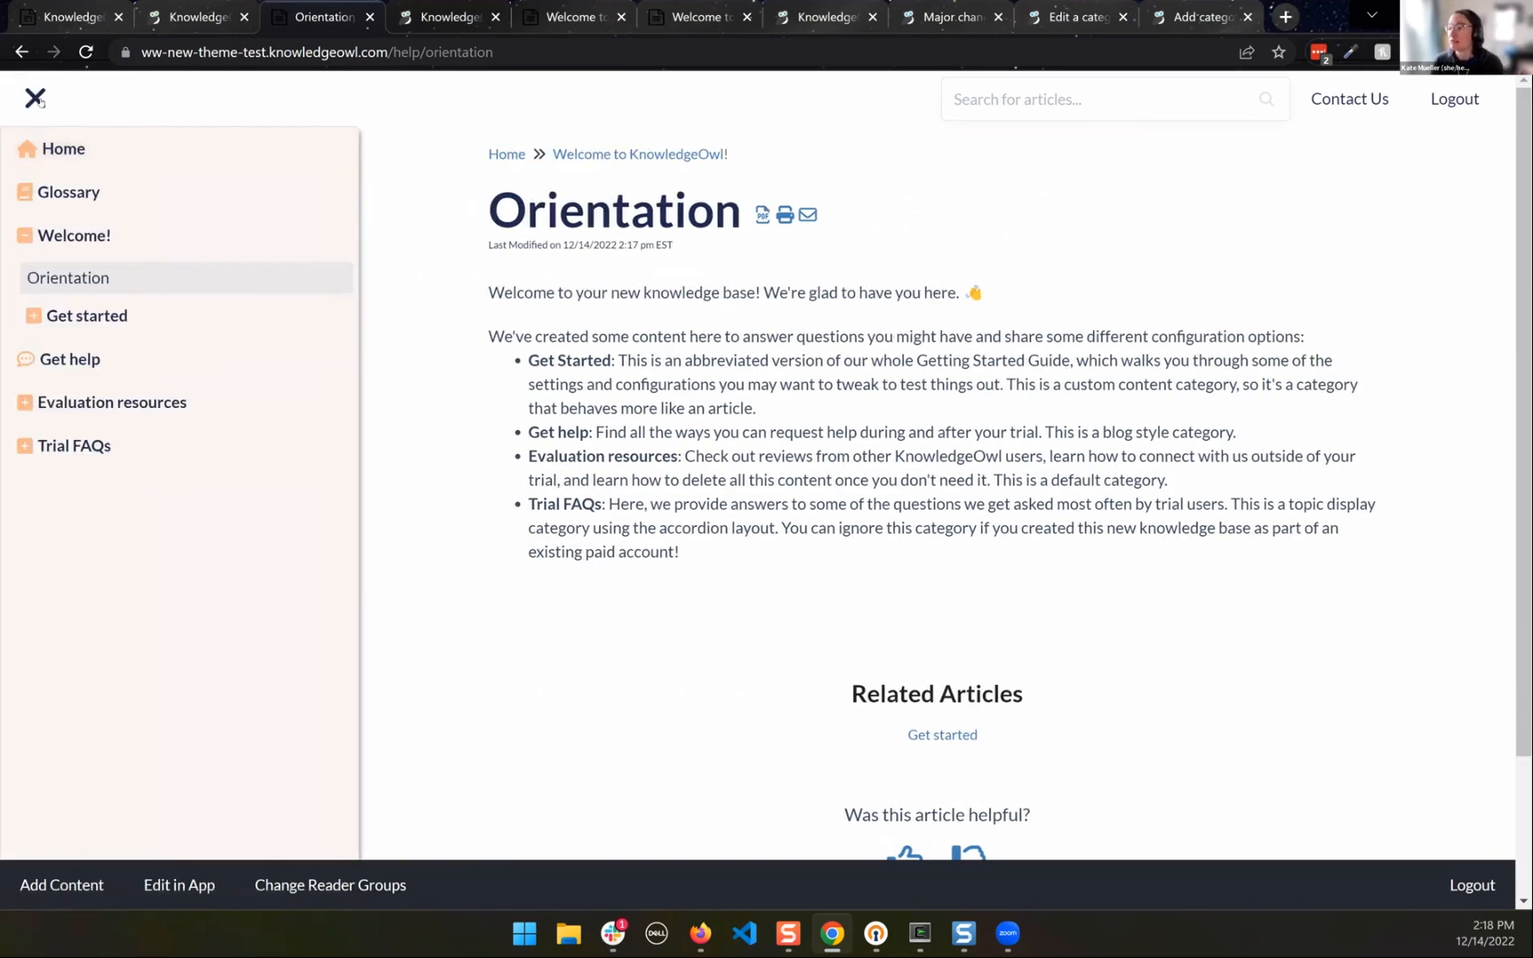
left_click(314, 156)
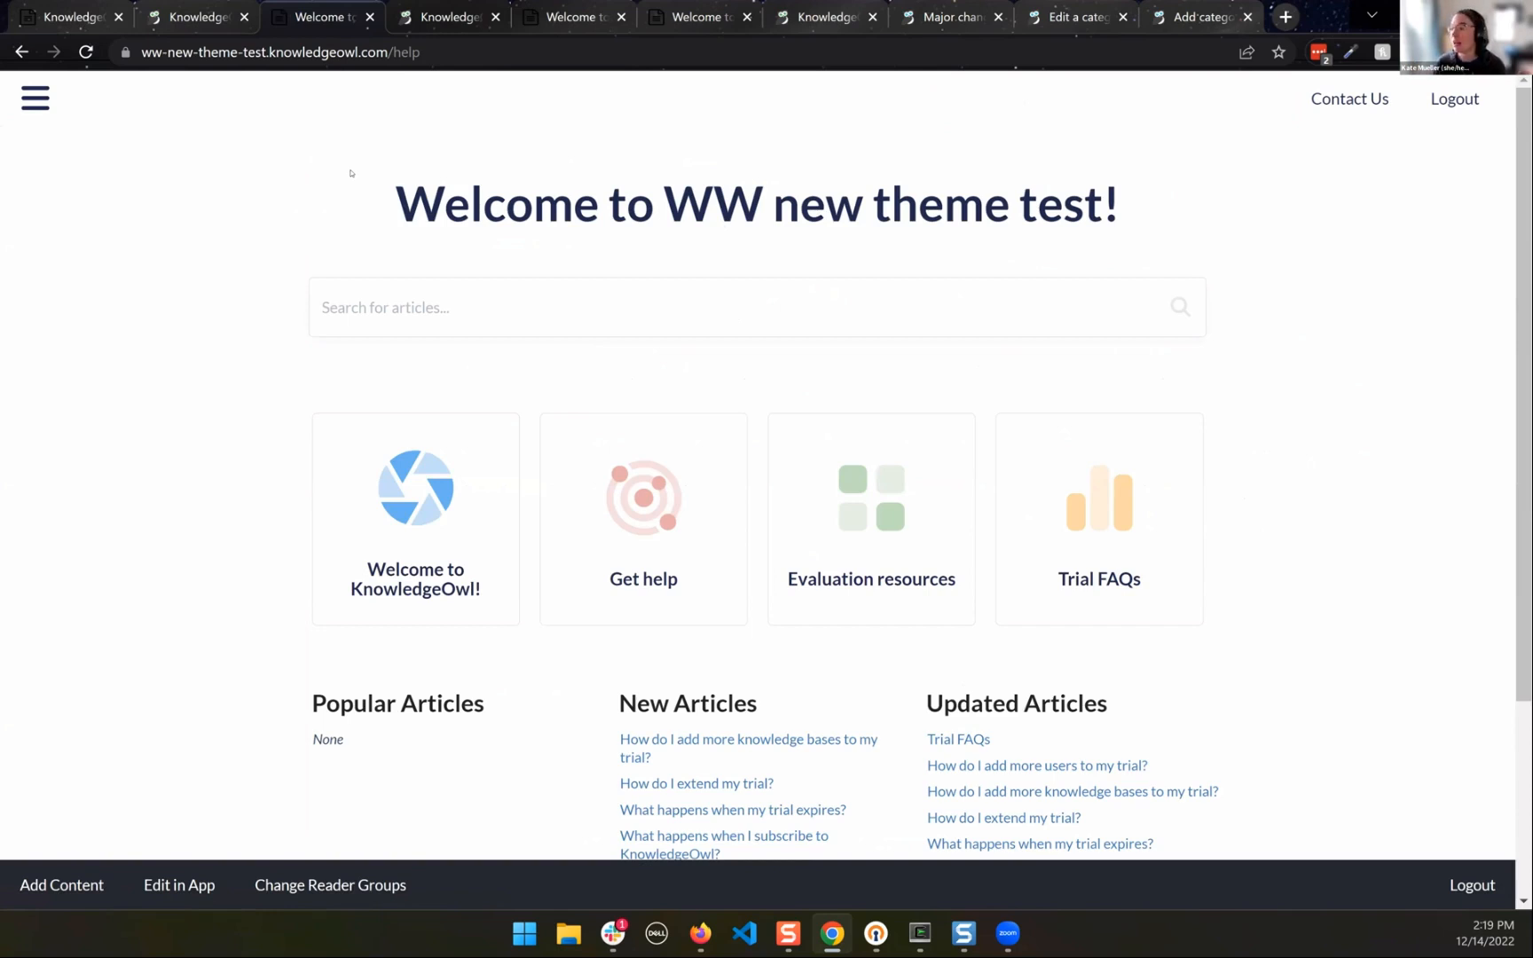
scroll(510, 195, "down", 3)
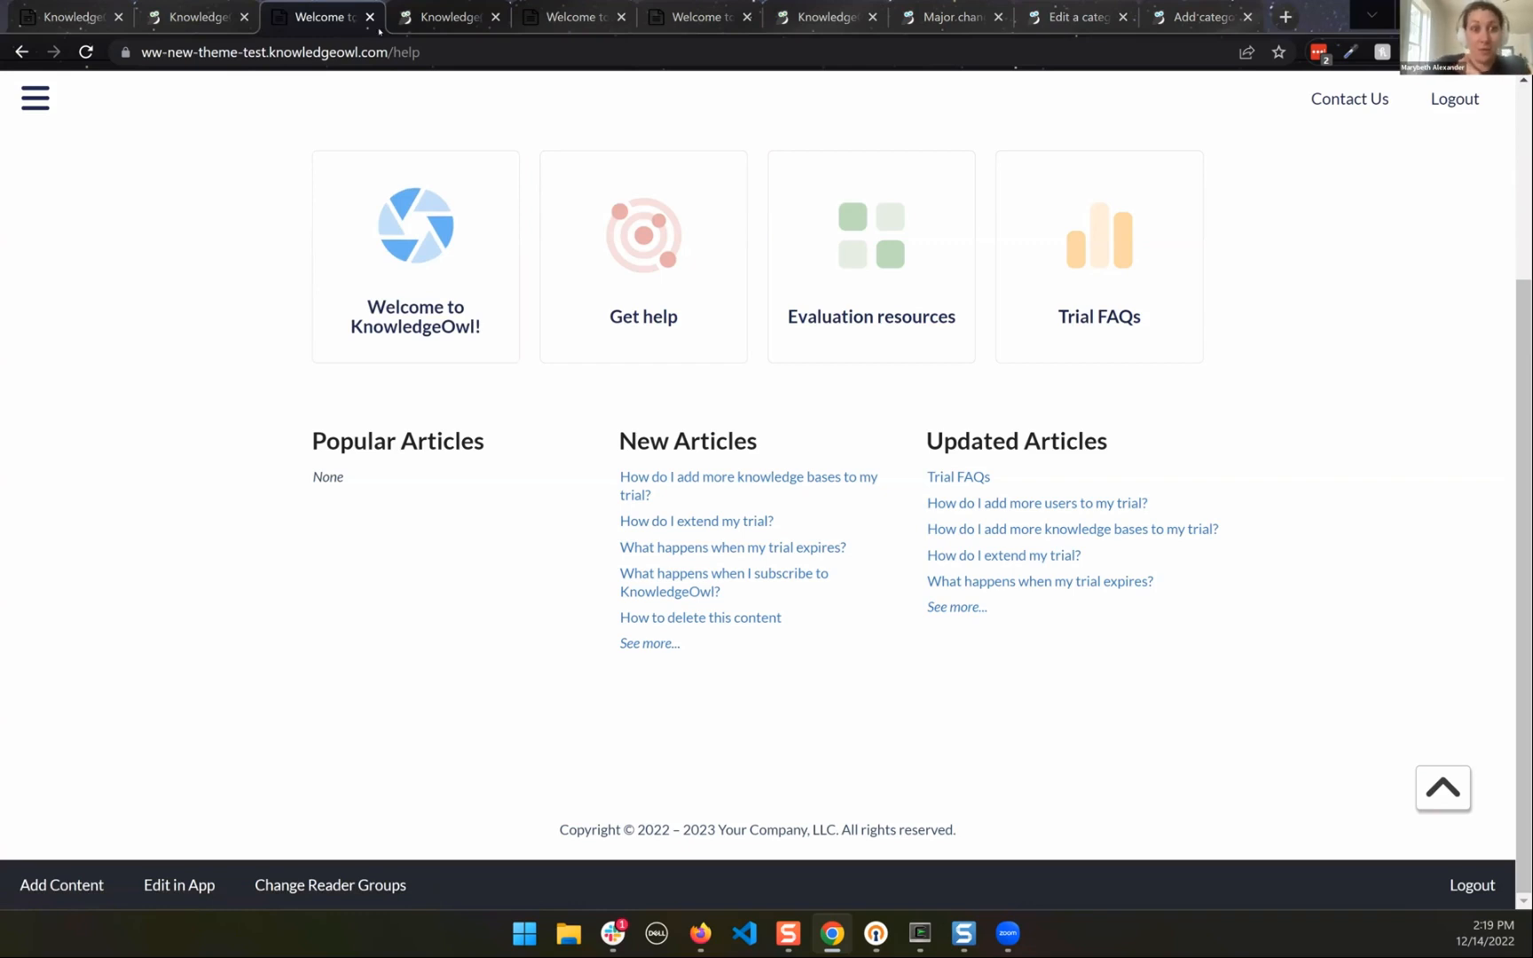
Return to the style settings of WW new theme test and examine the Custom CSS rules that style category panels
left_click(213, 18)
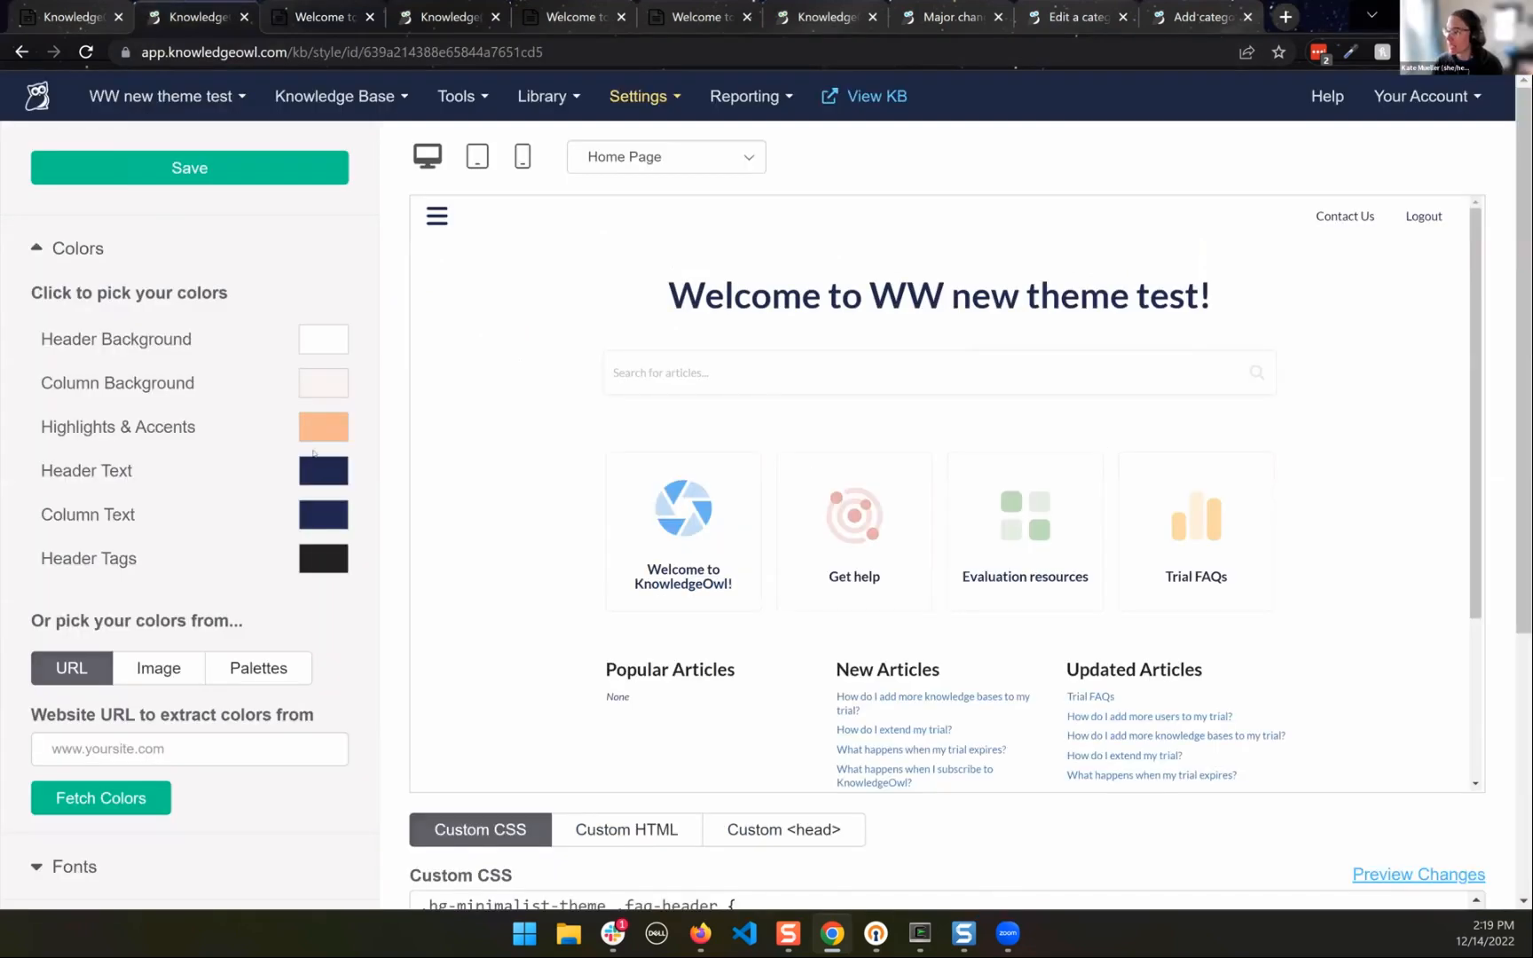
scroll(393, 457, "down", 5)
scroll(484, 585, "down", 8)
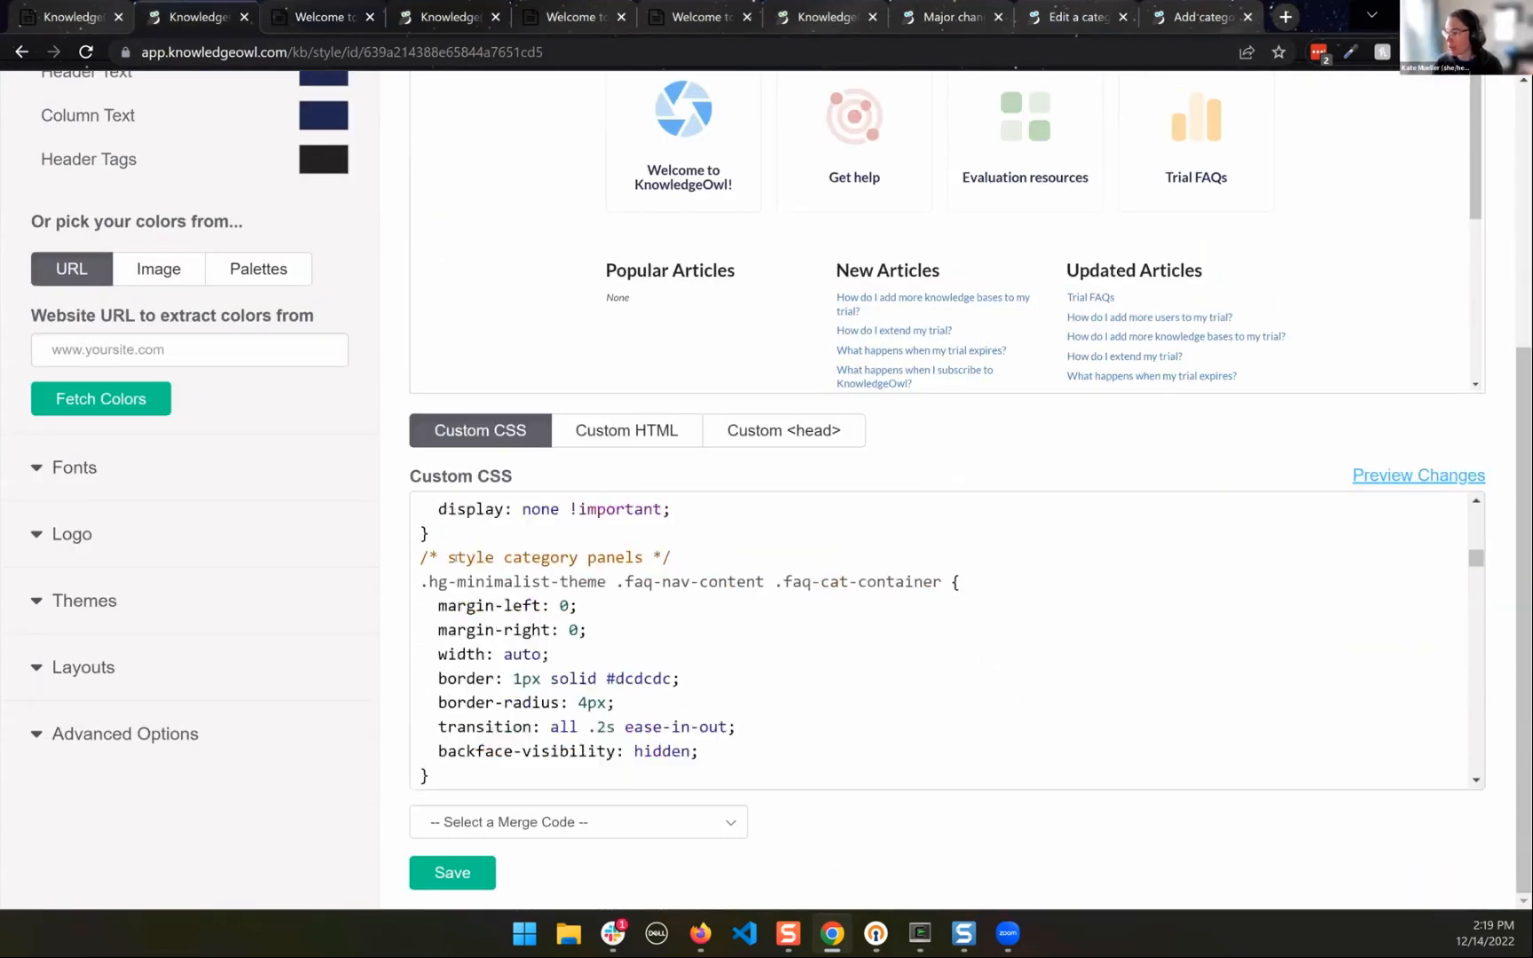
scroll(470, 565, "up", 2)
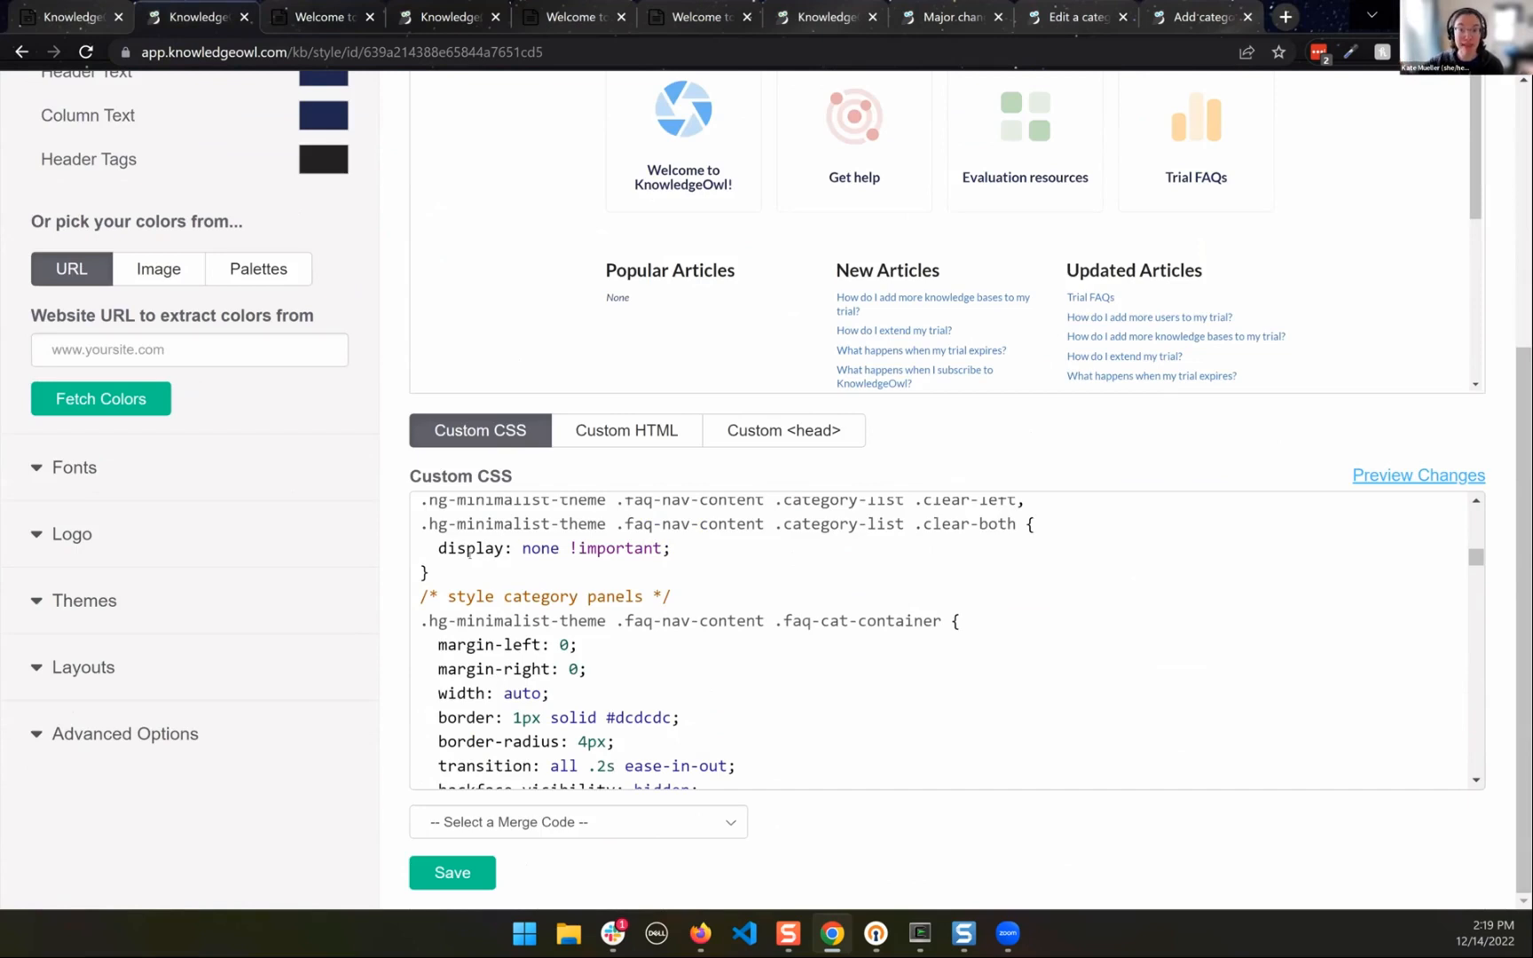